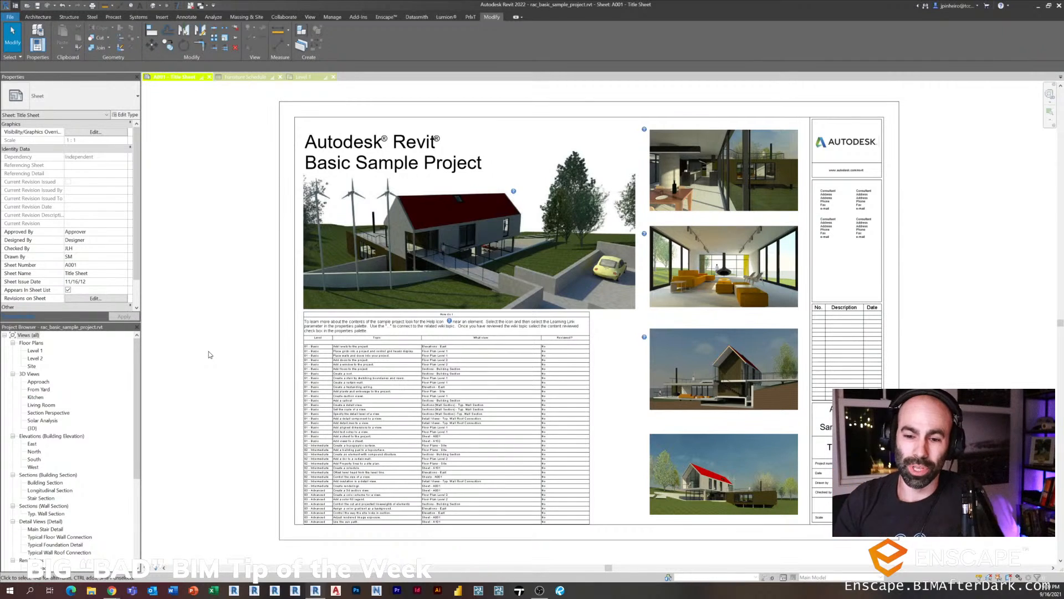
- Open the Furniture Schedule from the project's schedules and quantities
click(93, 444)
scroll(94, 460, down, 6)
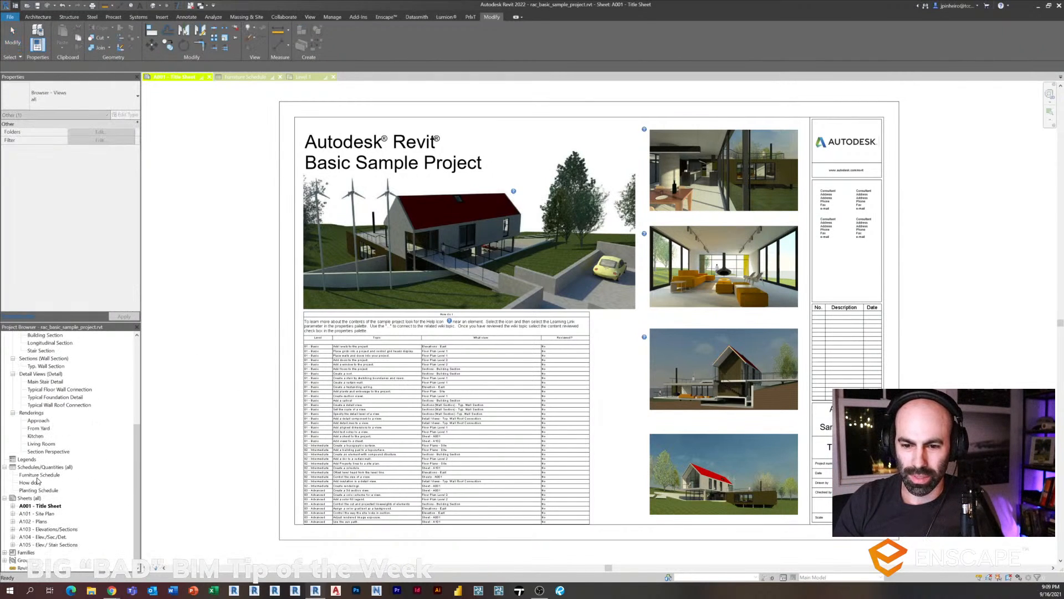
double_click(52, 476)
ctrl+scroll(707, 440, up, 1)
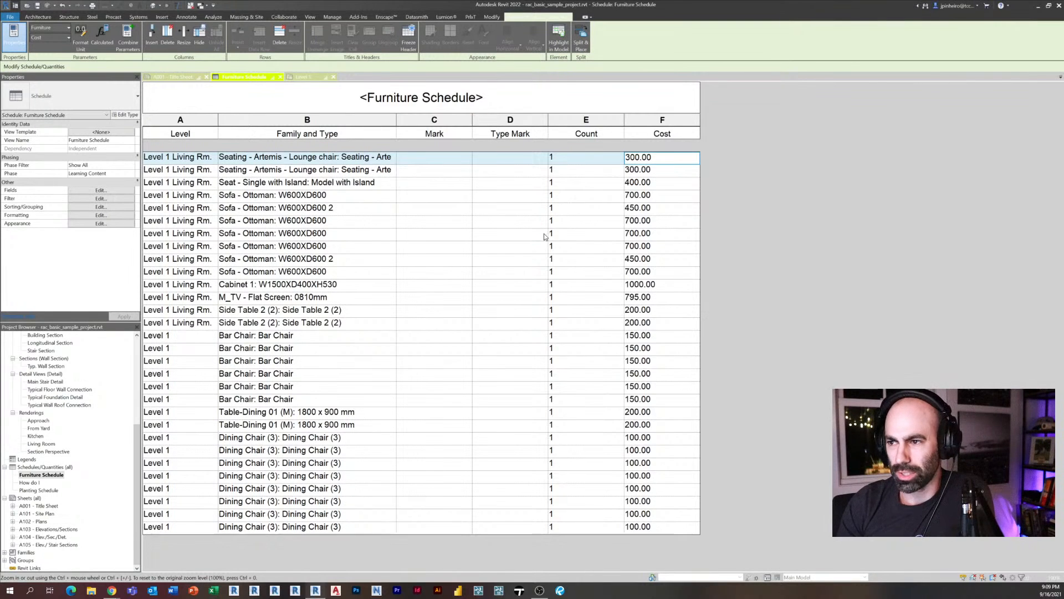
click(101, 192)
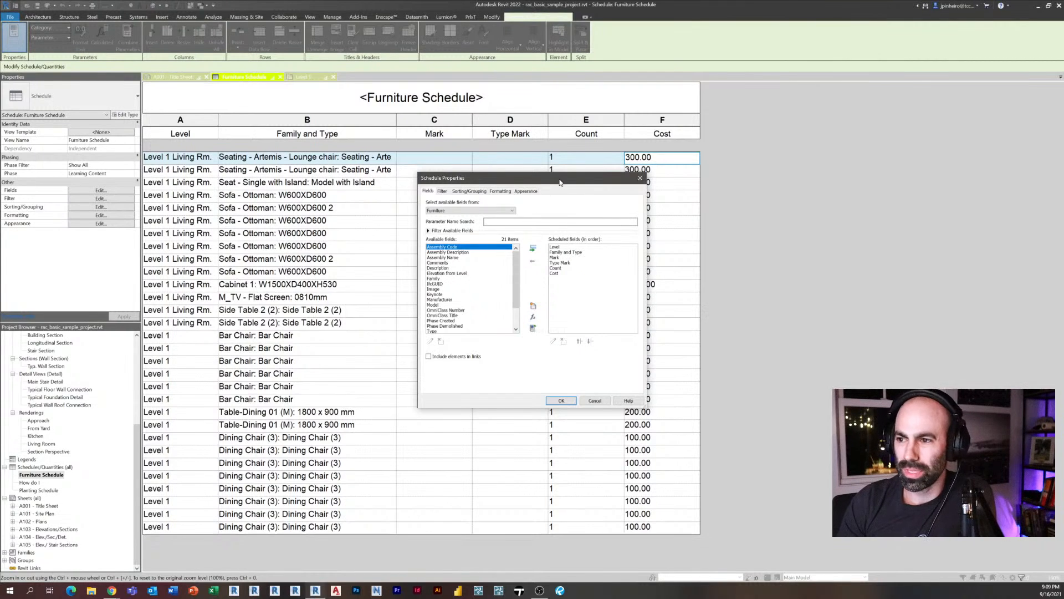
drag(572, 179, 350, 260)
click(418, 263)
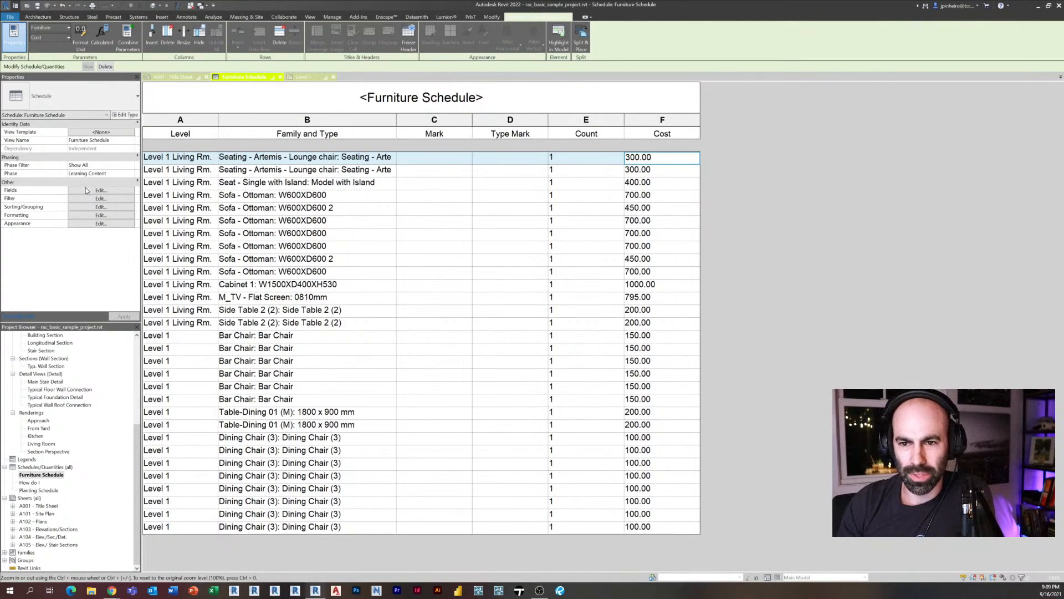
- Sort the furniture schedule by Family and Type in ascending order and turn off itemizing every instance
click(100, 190)
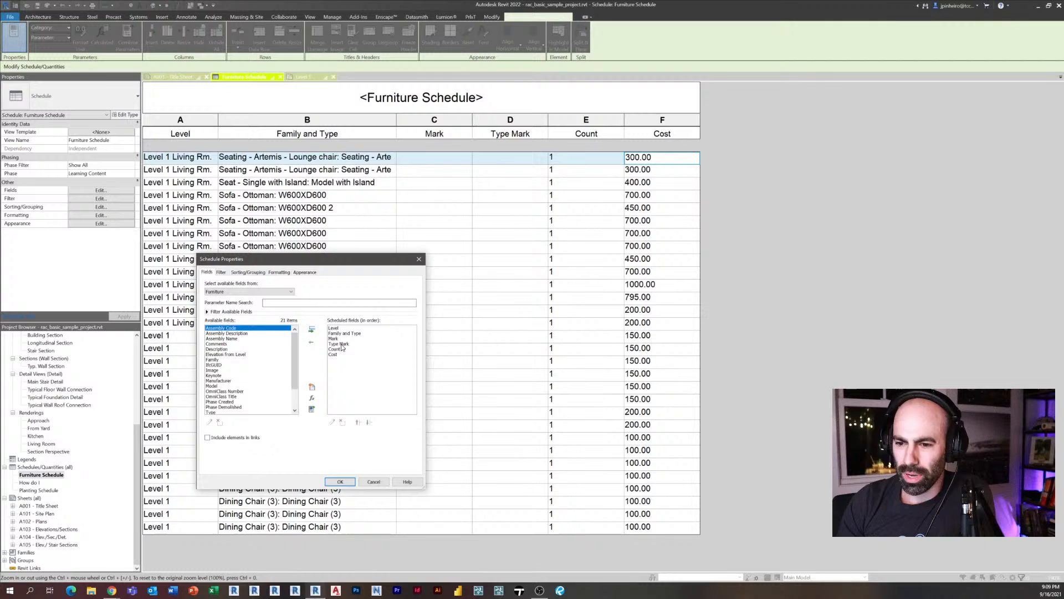
click(272, 272)
click(249, 272)
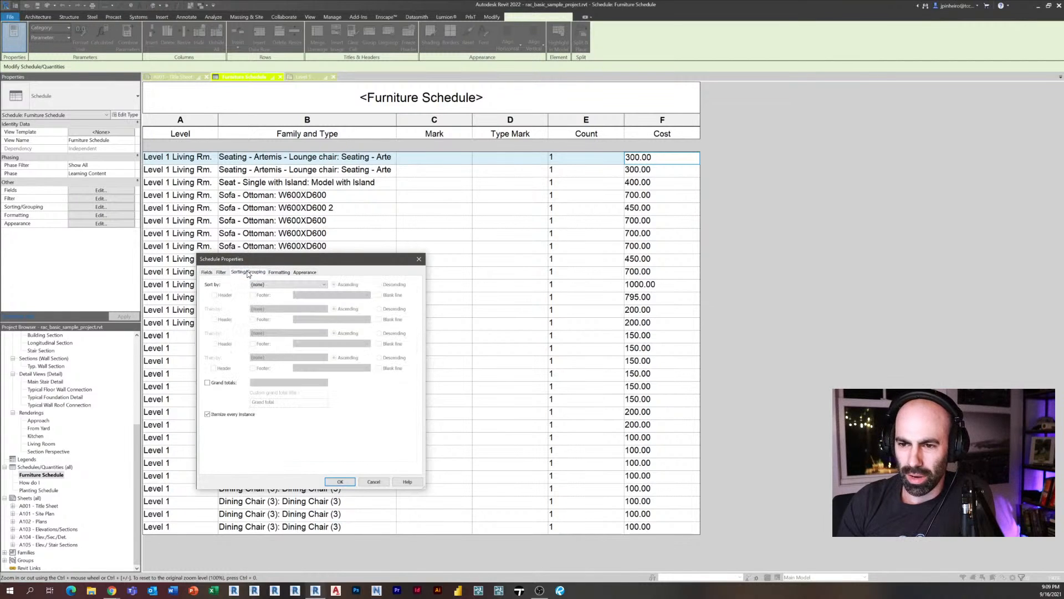
click(231, 415)
click(288, 284)
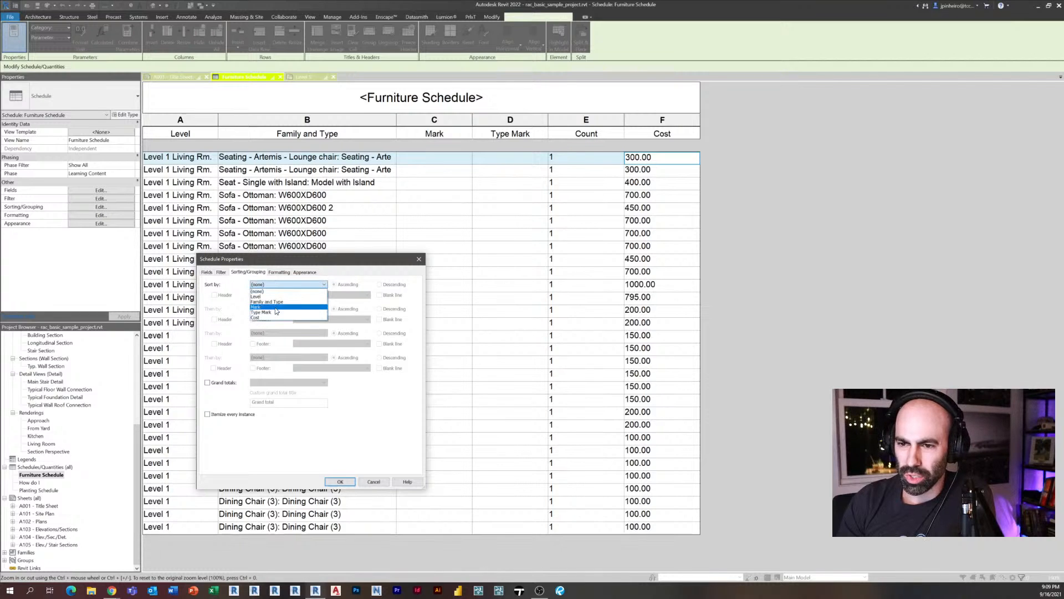
click(276, 312)
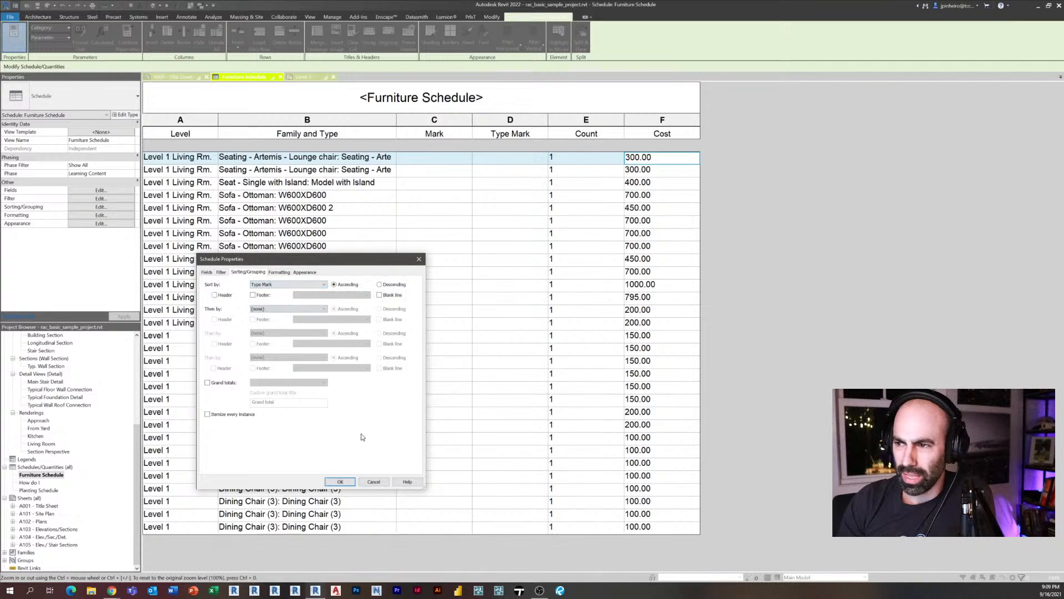
click(287, 285)
click(287, 301)
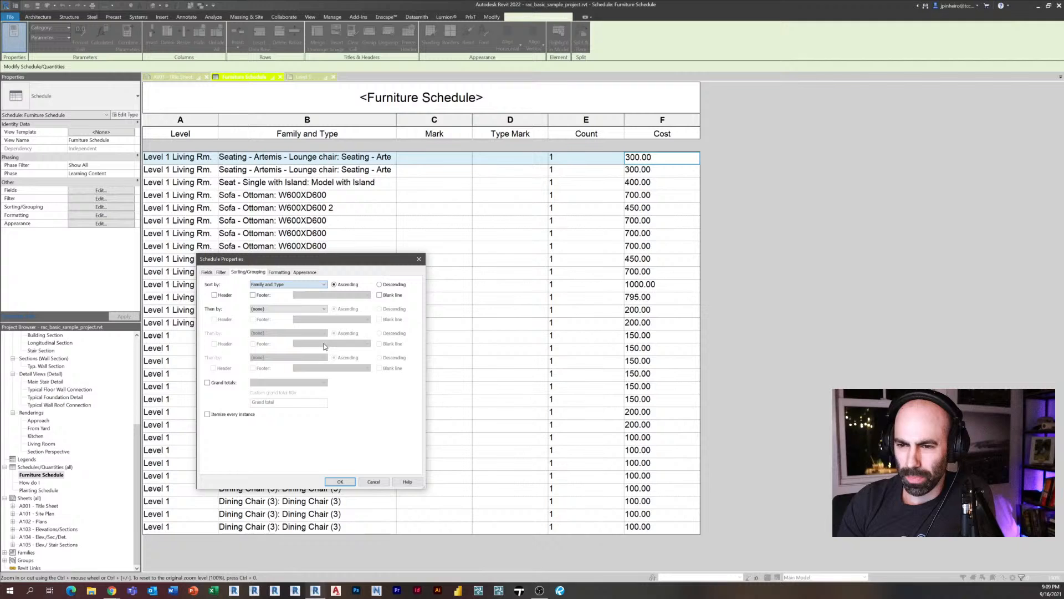
click(335, 484)
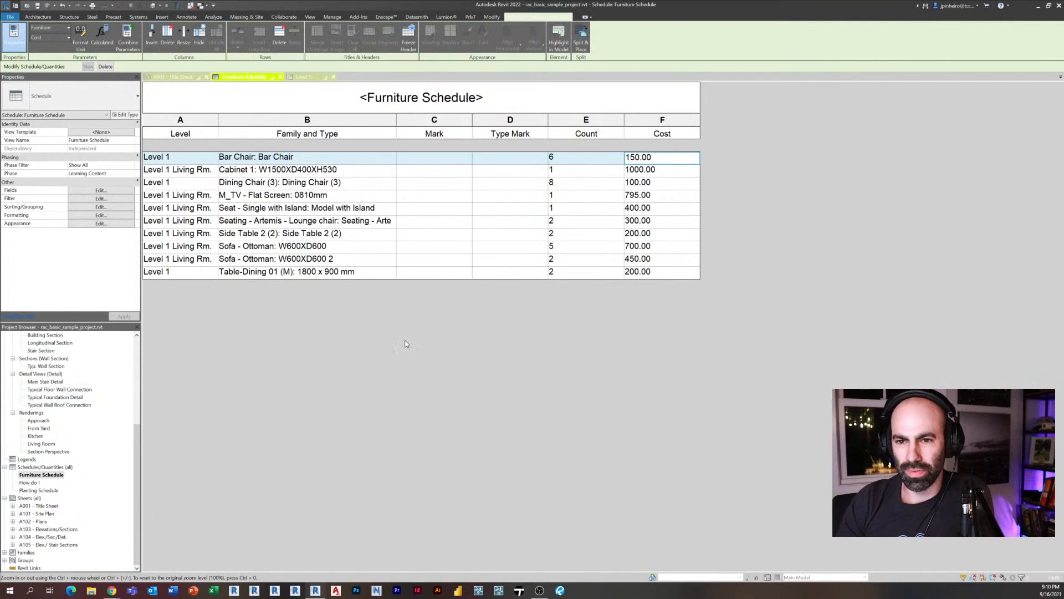
- Try to add a calculated field named Total Cost with the formula Count * Cost to the schedule
click(105, 191)
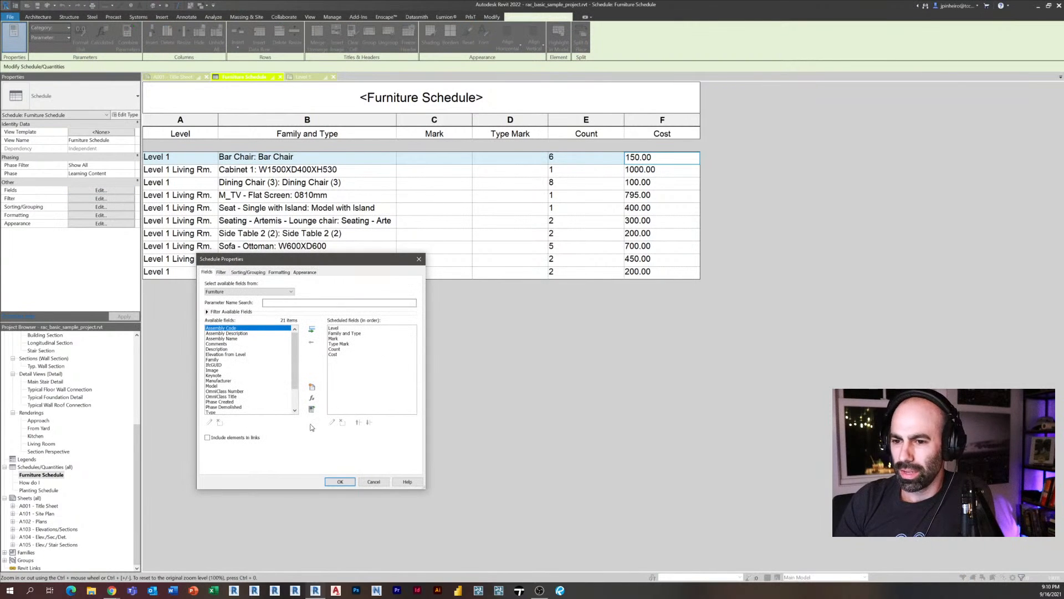
click(312, 398)
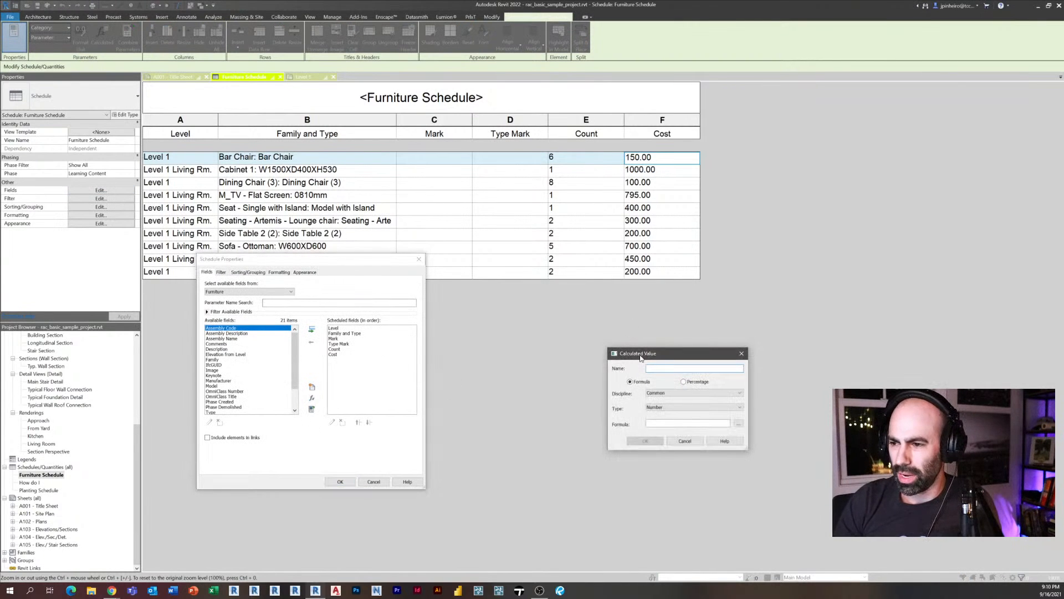
drag(641, 358, 473, 340)
text(Total Cost)
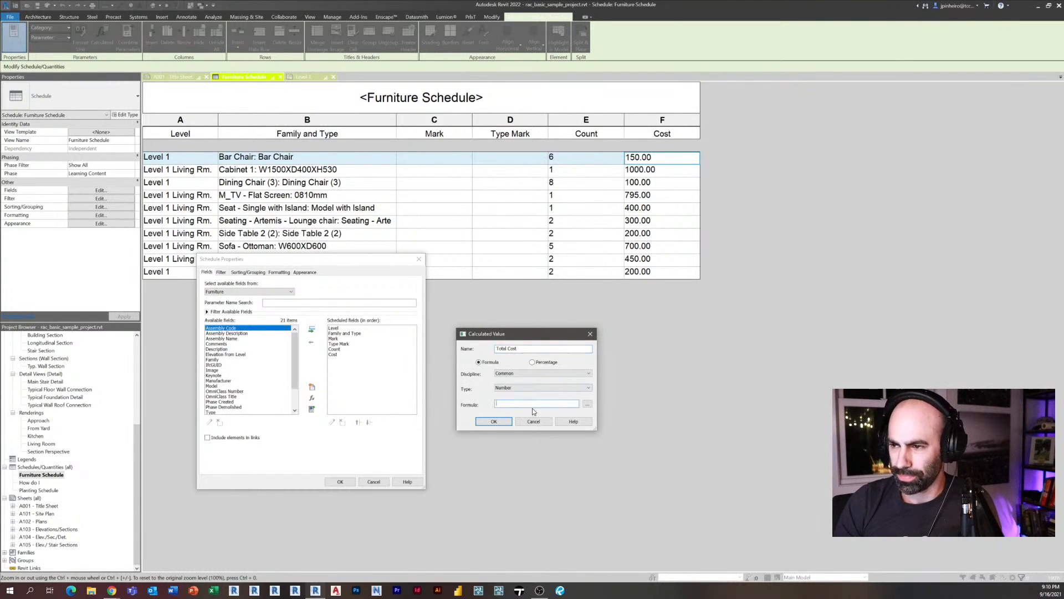
text(Coun)
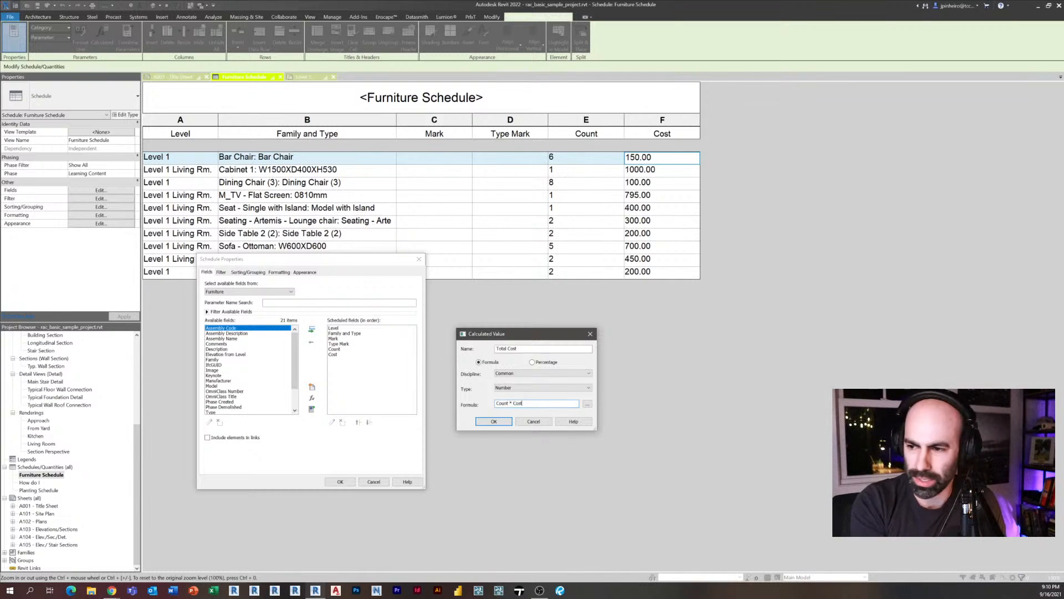
text(t * Cost)
key(Return)
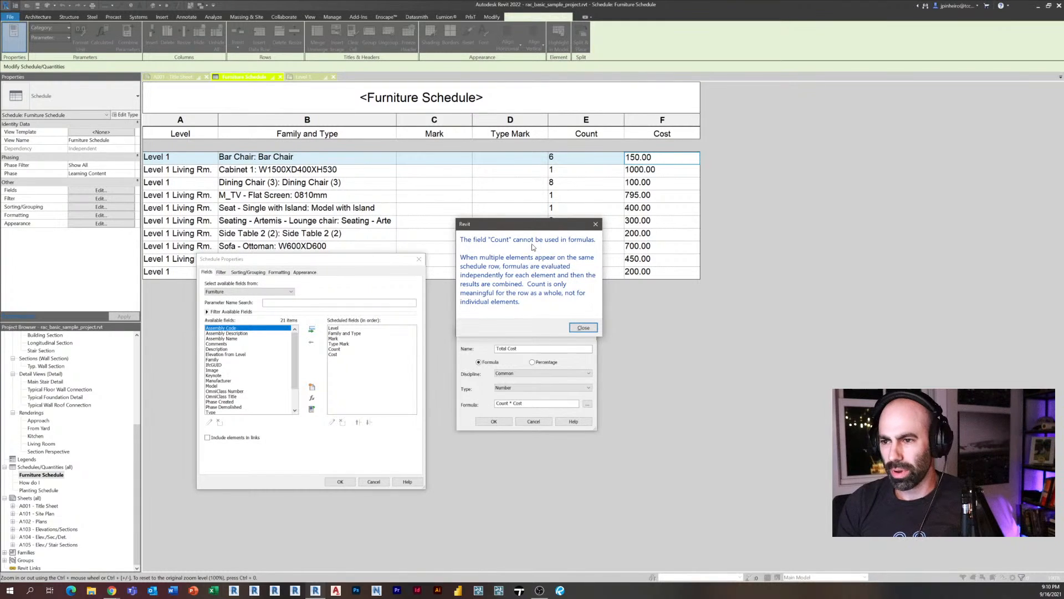
drag(513, 226, 432, 219)
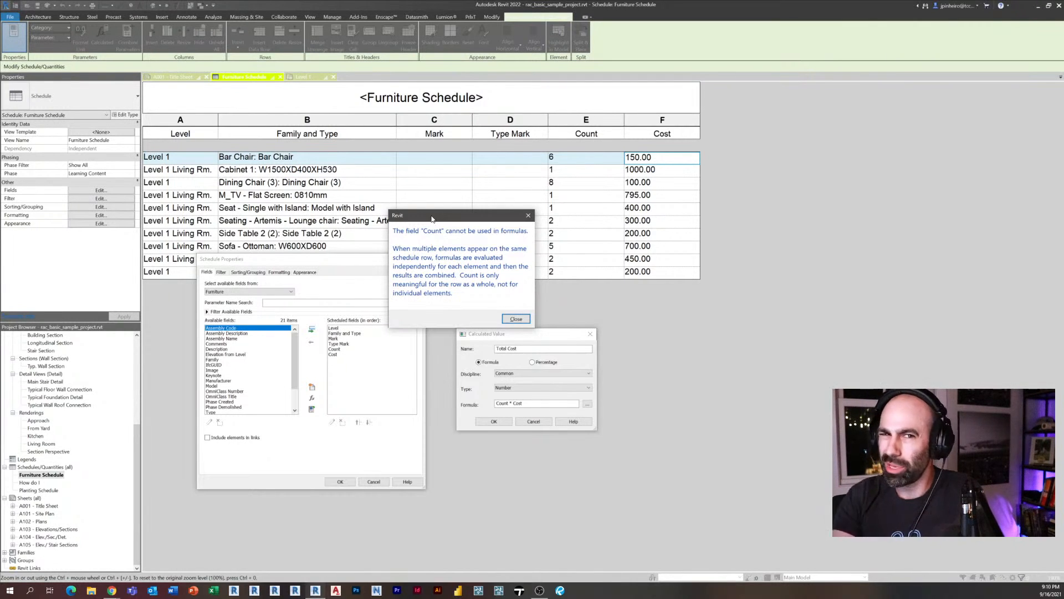
click(516, 319)
click(591, 333)
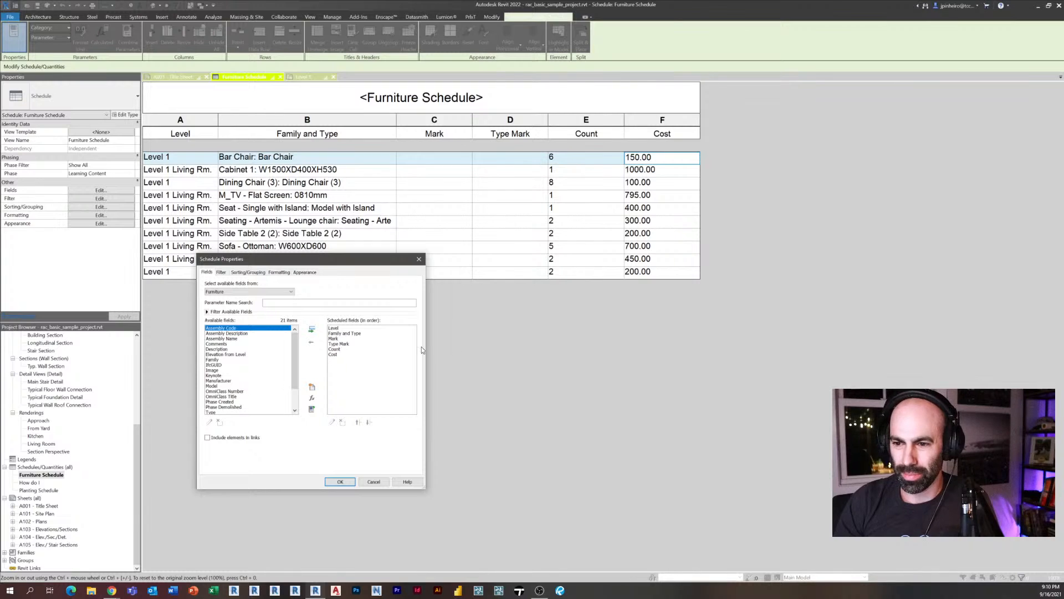
- Add a calculated Number field named Count New with the formula 1 to the furniture schedule
click(313, 398)
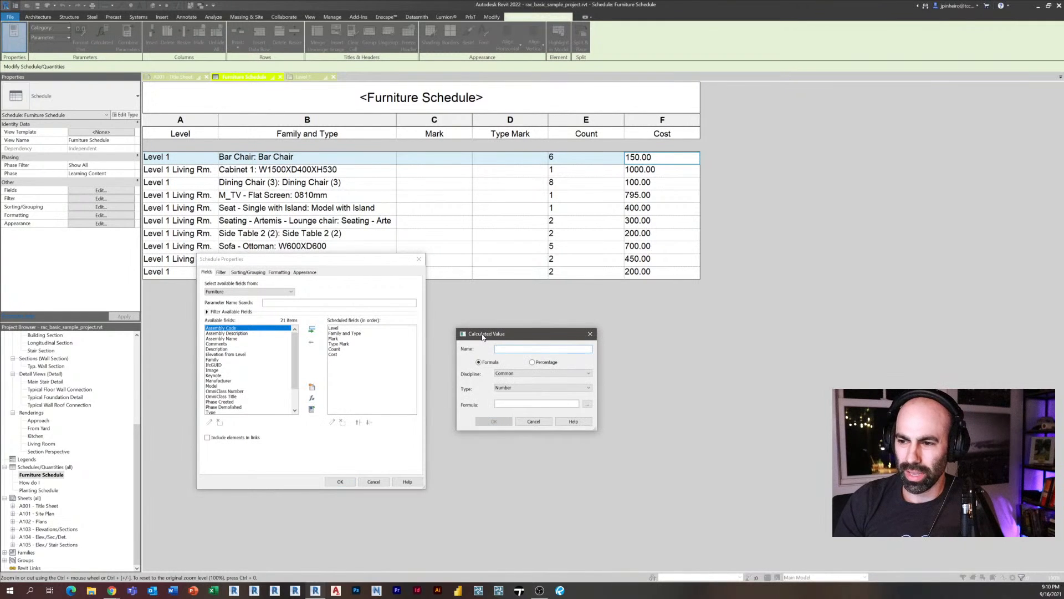
drag(483, 336, 407, 333)
text(Count New)
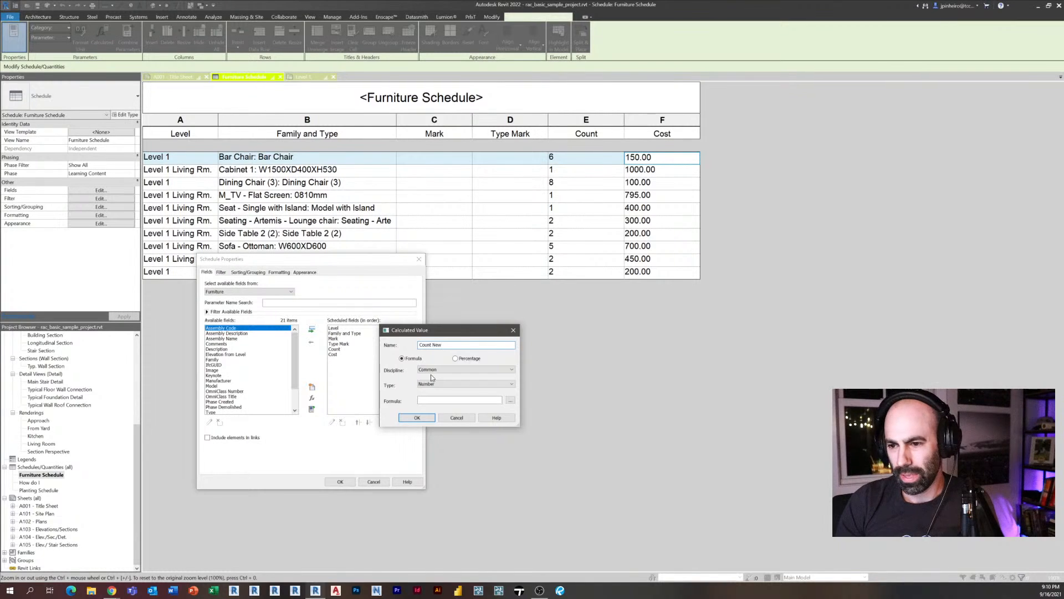
click(457, 401)
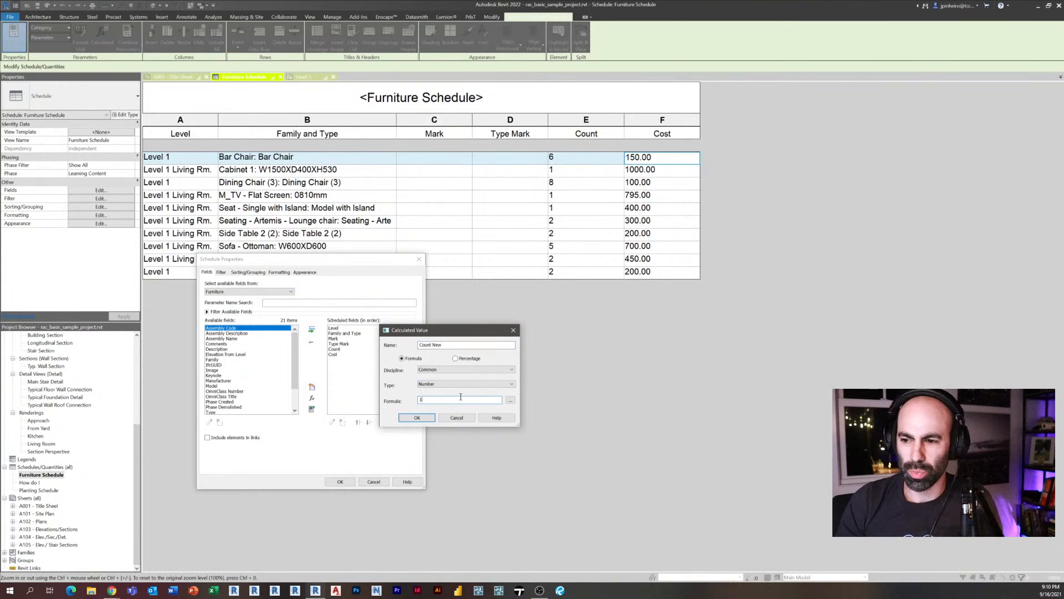
click(410, 418)
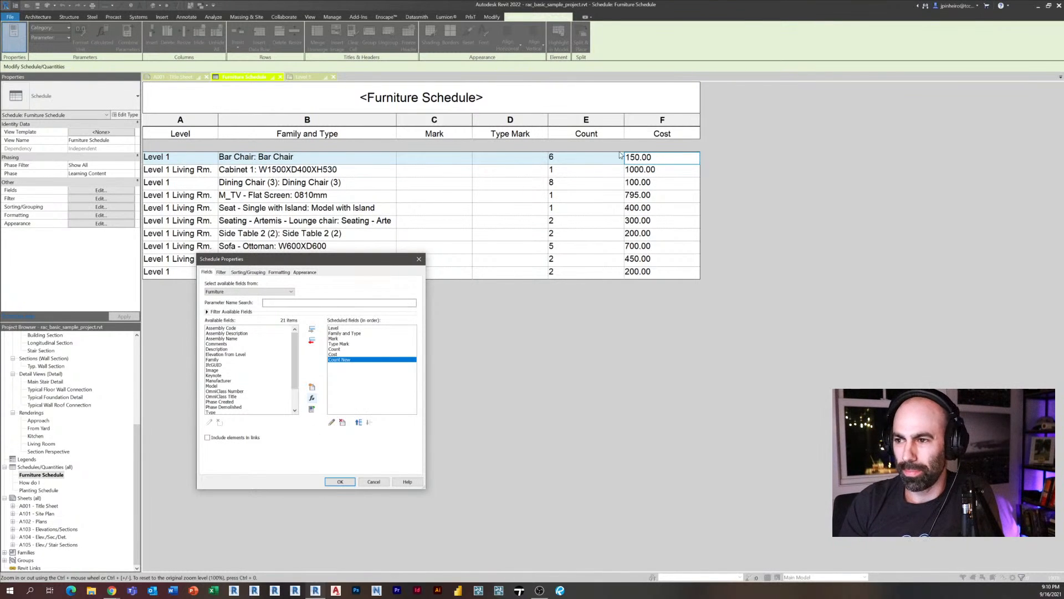
click(343, 481)
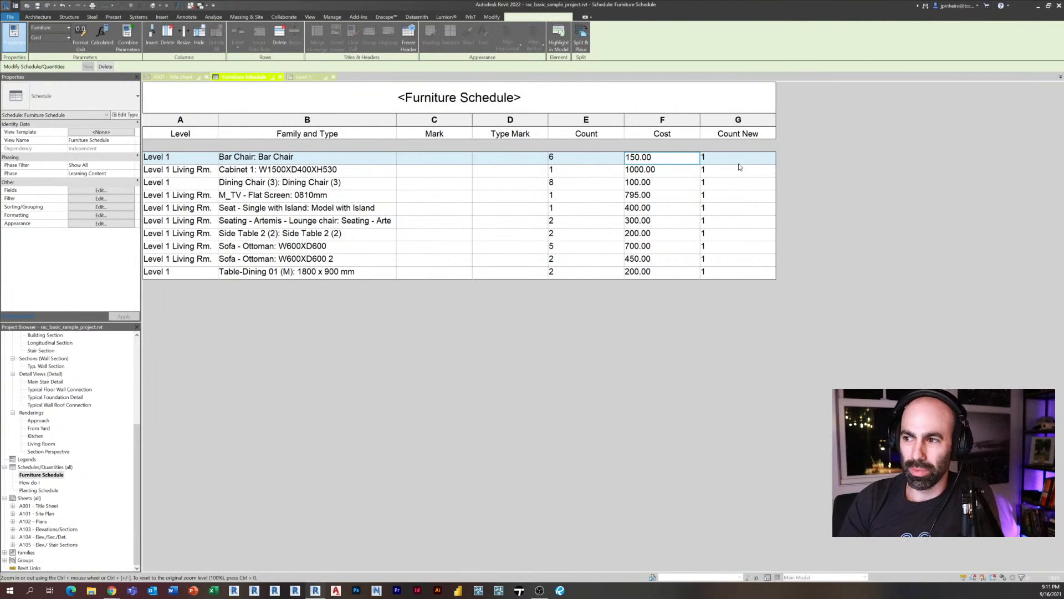
- Set the Count New field's formatting to Calculate totals
click(122, 215)
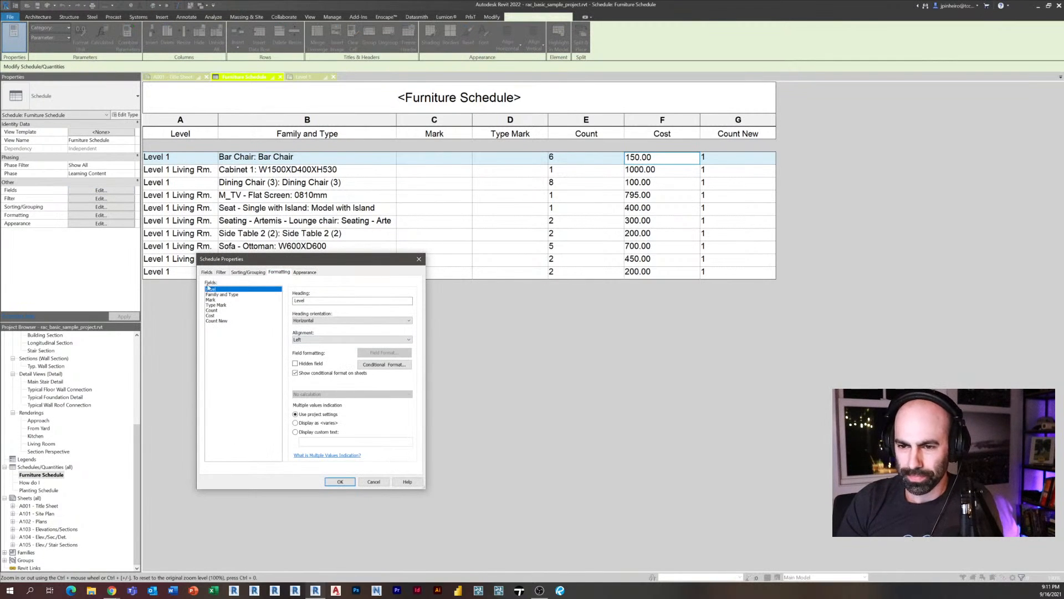
click(219, 321)
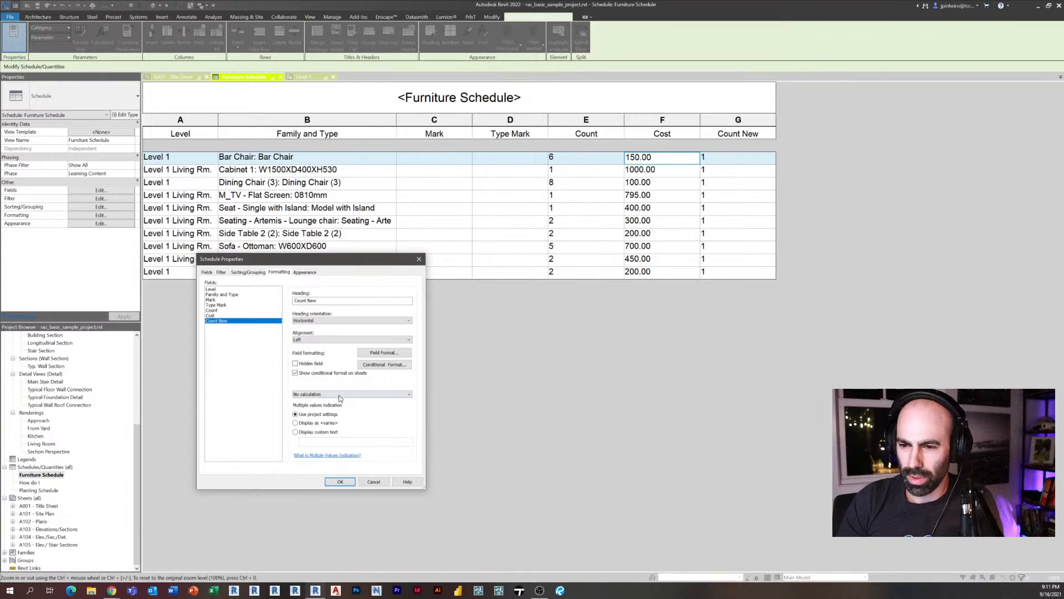
click(342, 394)
click(308, 407)
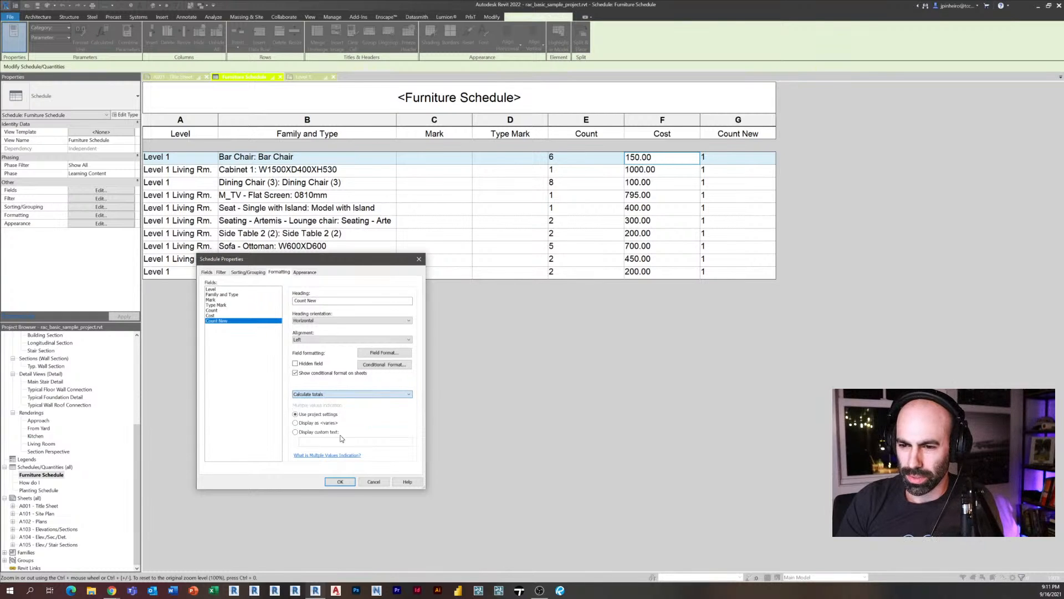
click(340, 481)
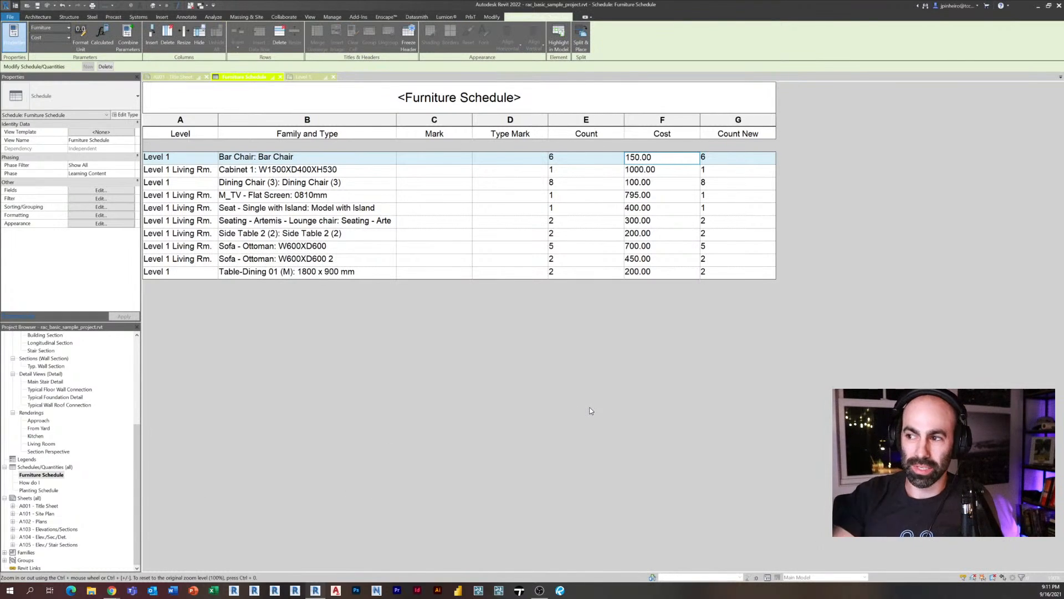
- Add a calculated Number field named Total Cost with the formula Cost * Count New
click(101, 190)
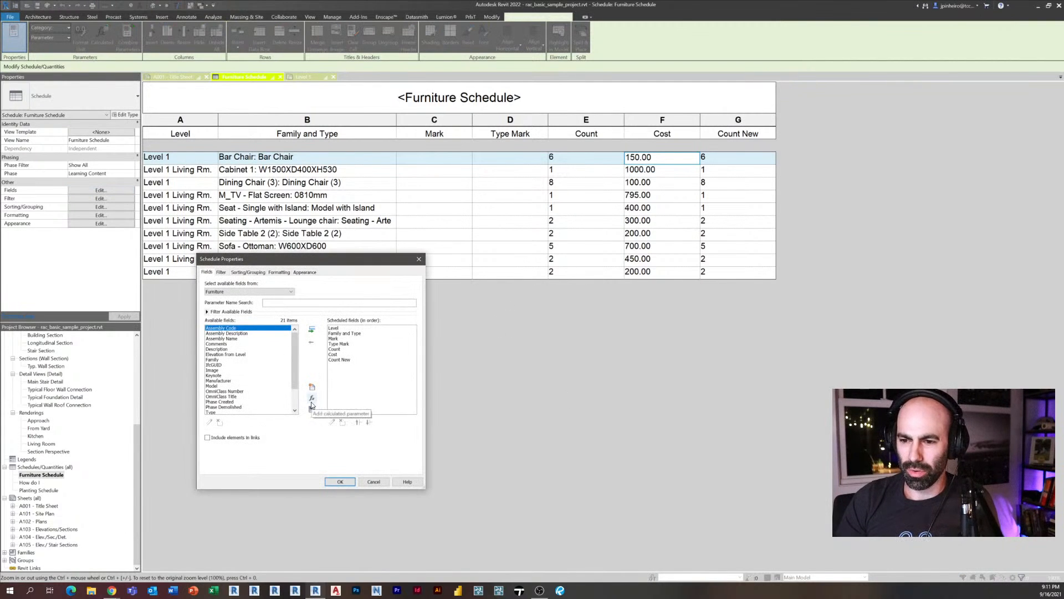
click(311, 399)
text(T)
key(BackSpace)
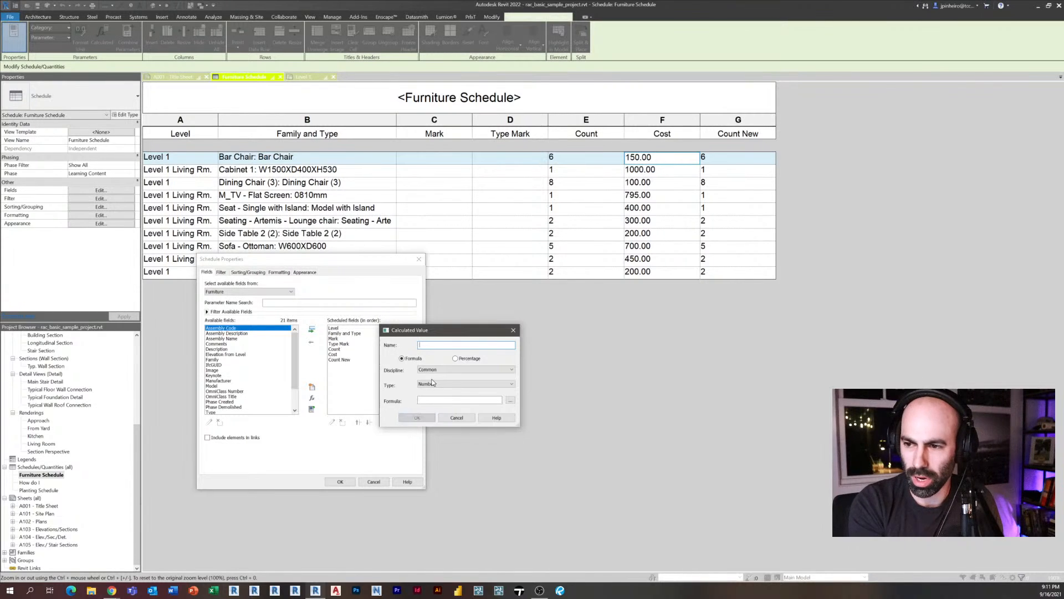
text(Total Cost)
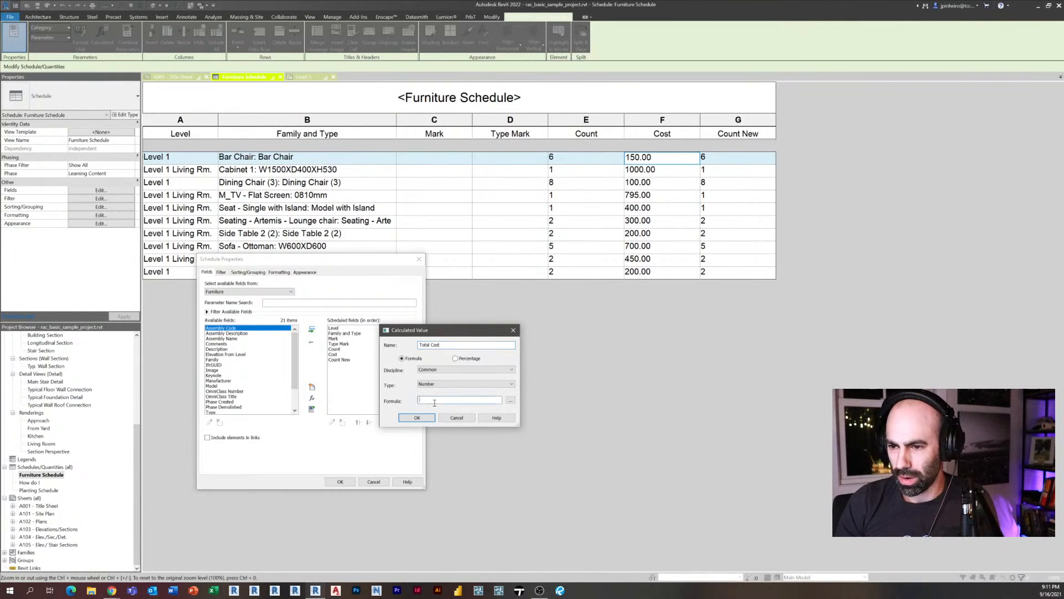
text(Cost)
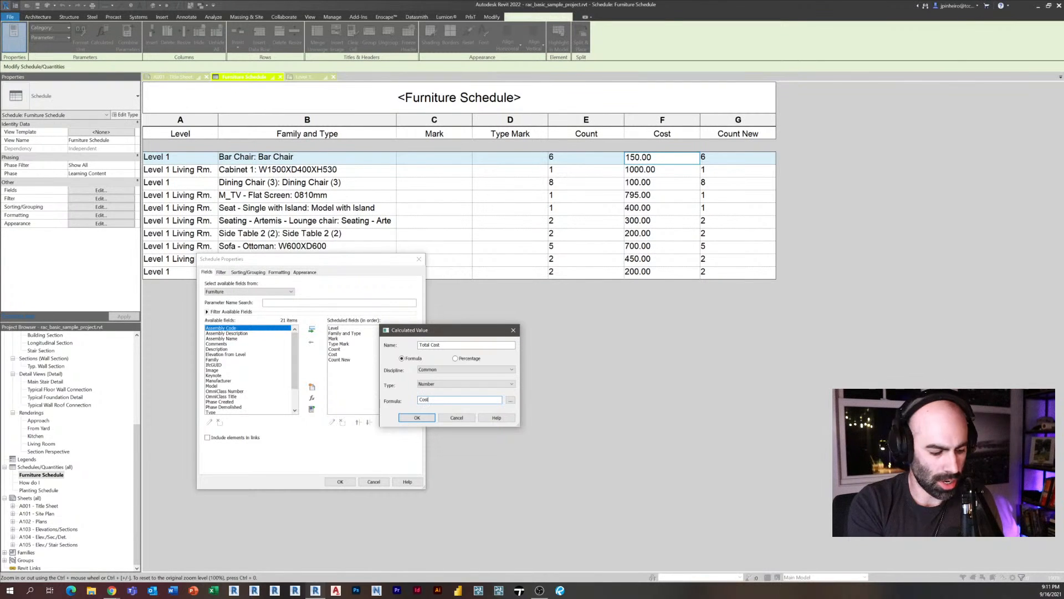
text( * Count New)
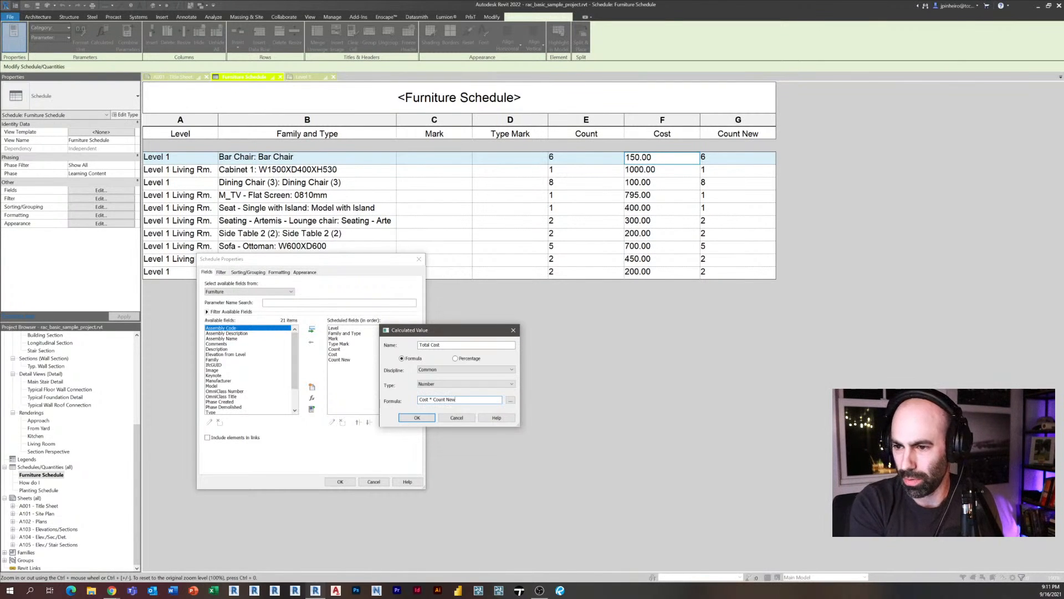
click(422, 417)
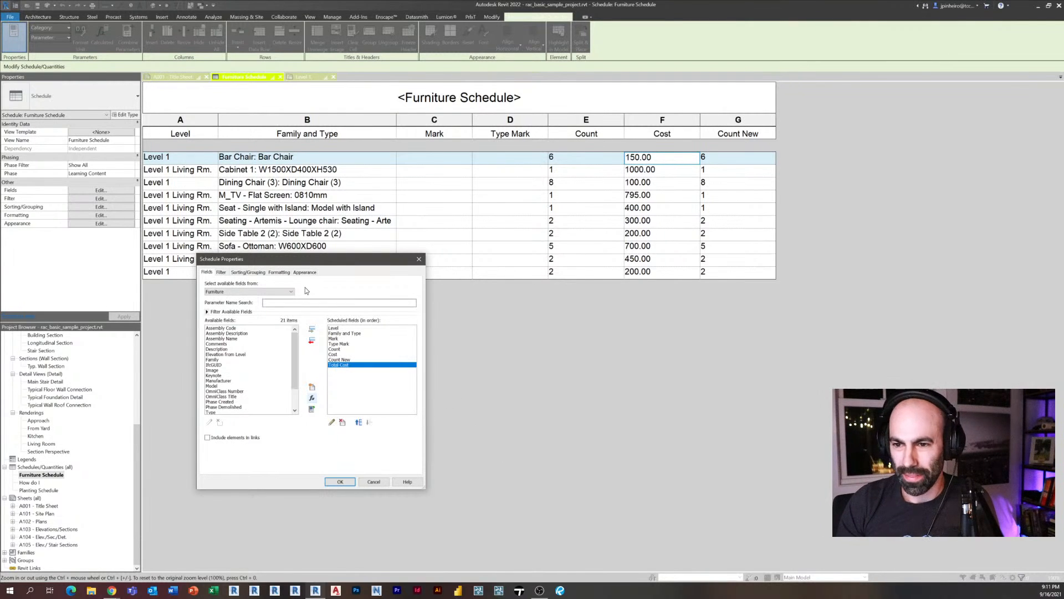
- Set the Total Cost field's formatting to Calculate totals and apply the schedule changes
click(279, 273)
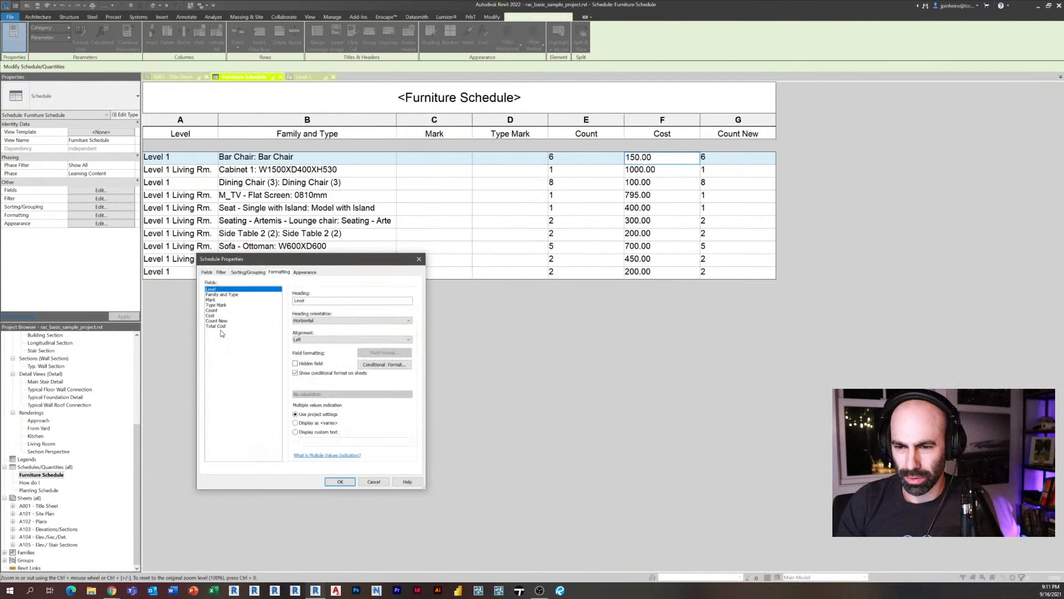
click(217, 326)
click(322, 394)
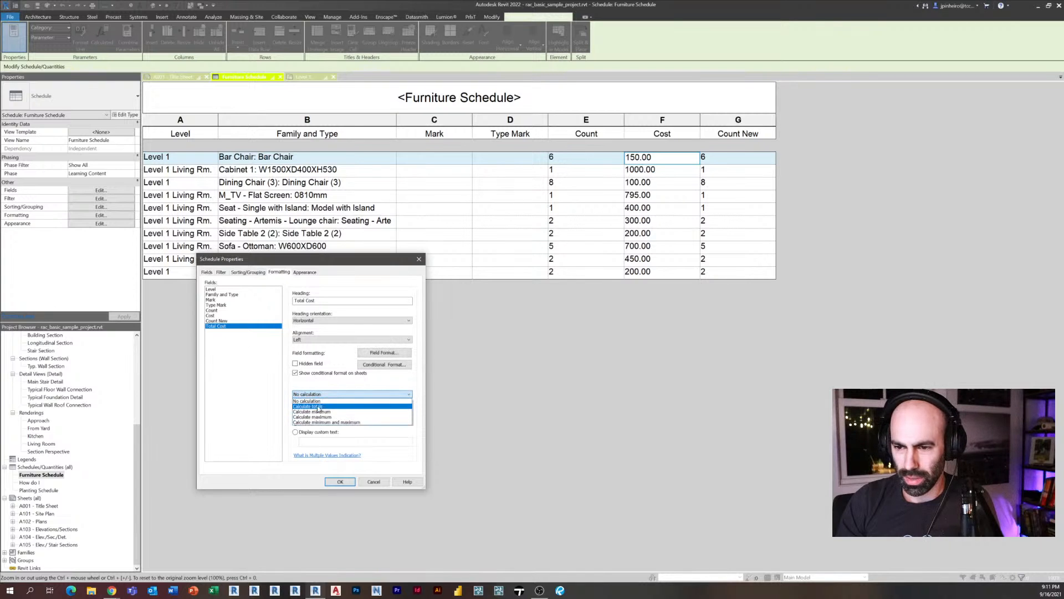
click(319, 407)
click(342, 481)
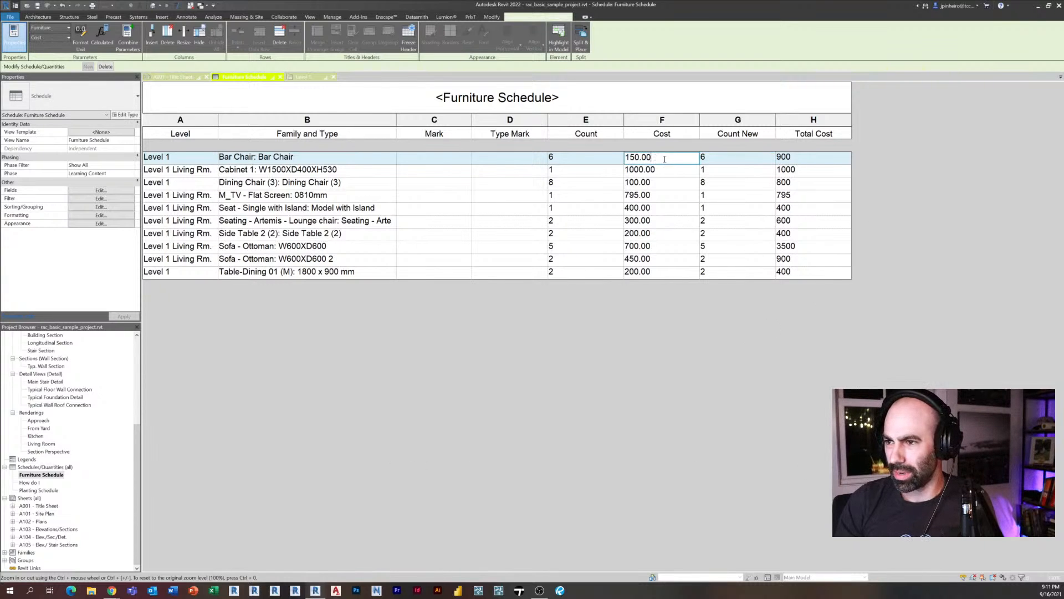
click(815, 161)
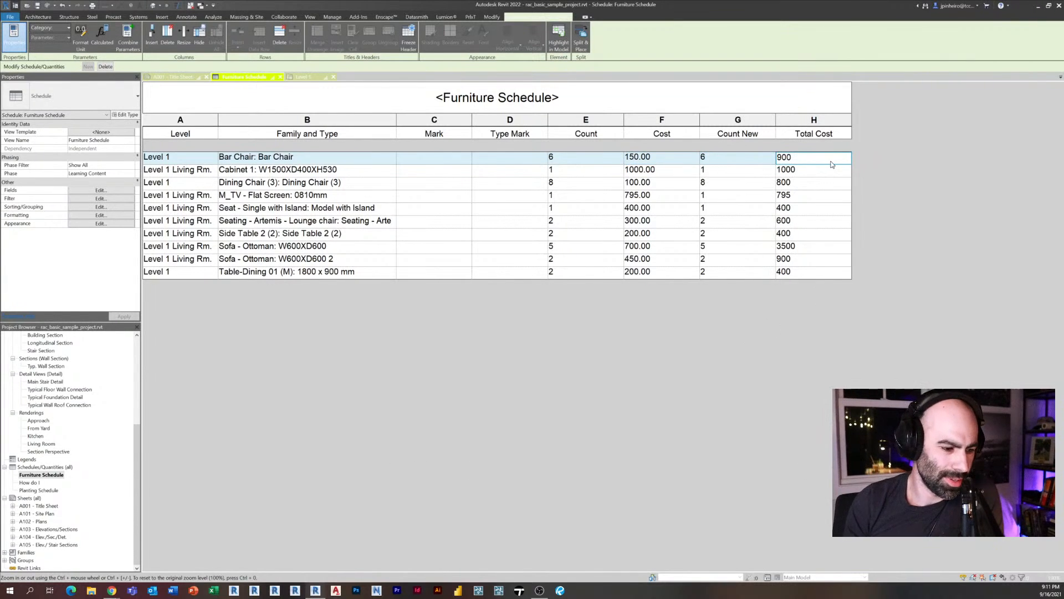
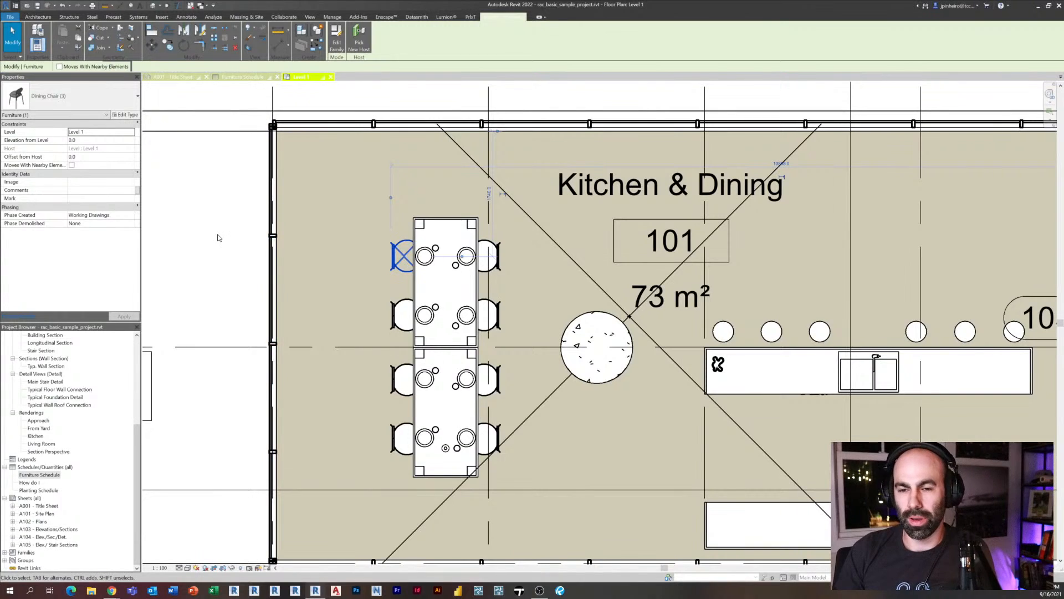
- Start a new project parameter in the project and name it Order Number
click(211, 218)
scroll(222, 214, down, 3)
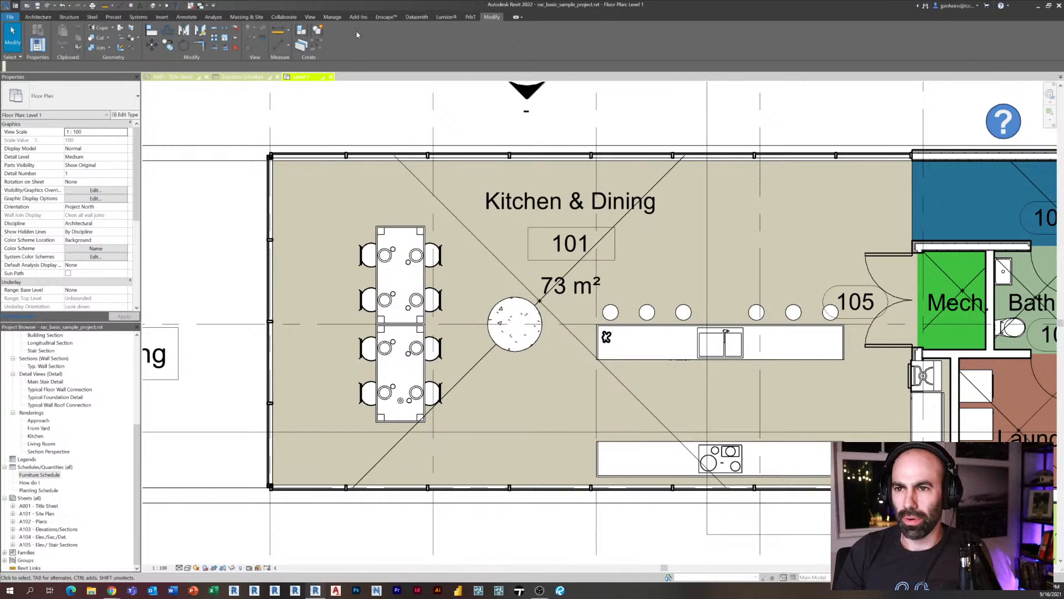
click(332, 17)
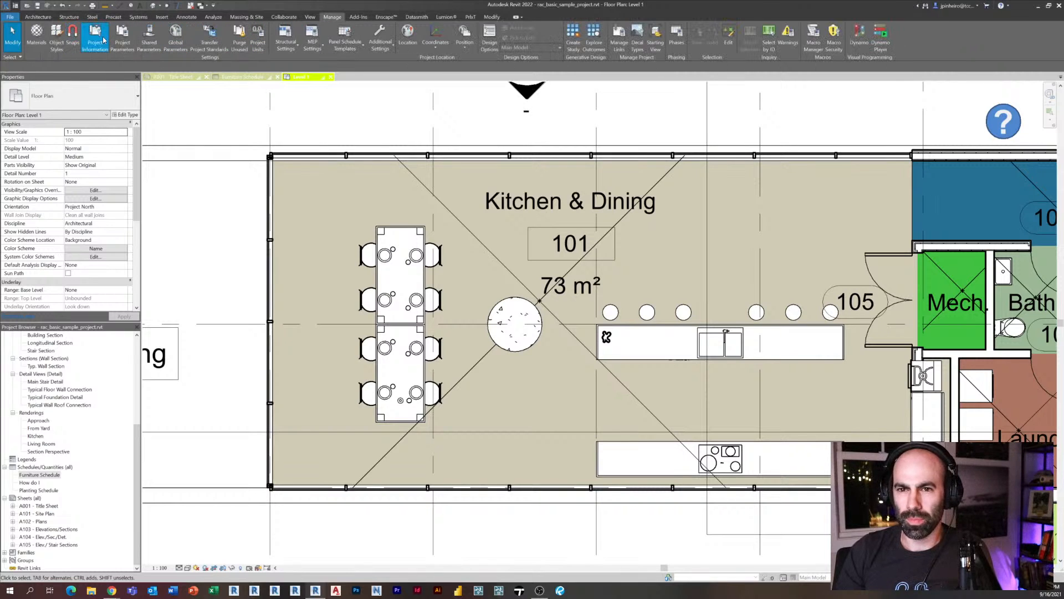
click(123, 36)
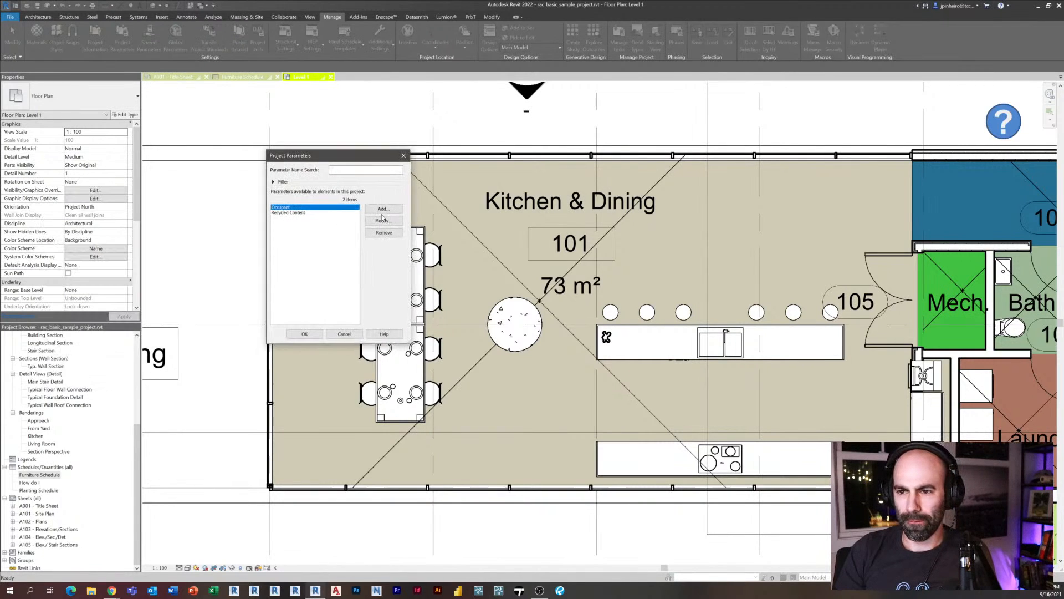
click(388, 209)
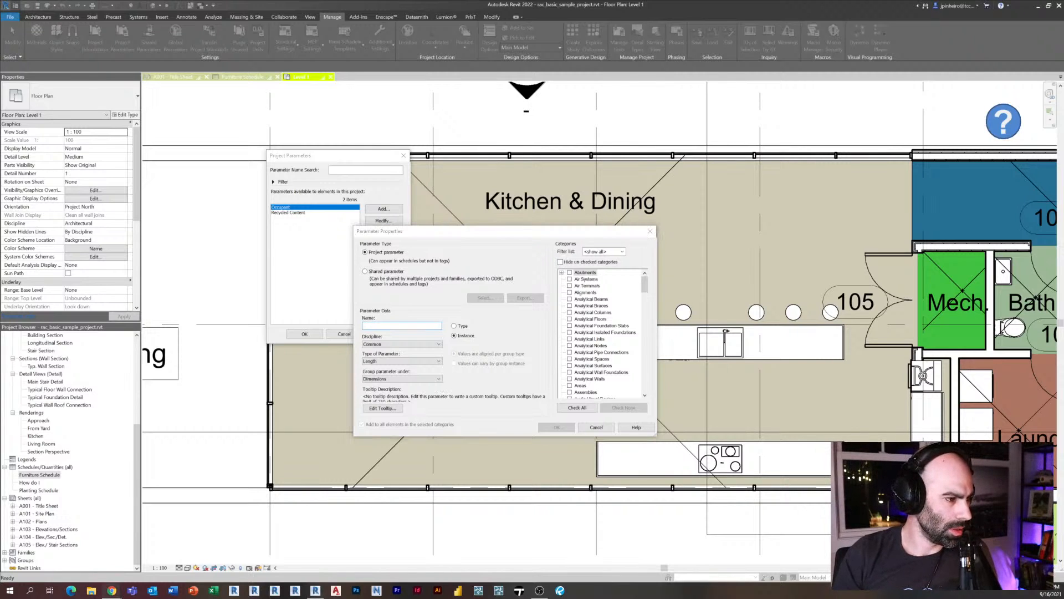
click(408, 324)
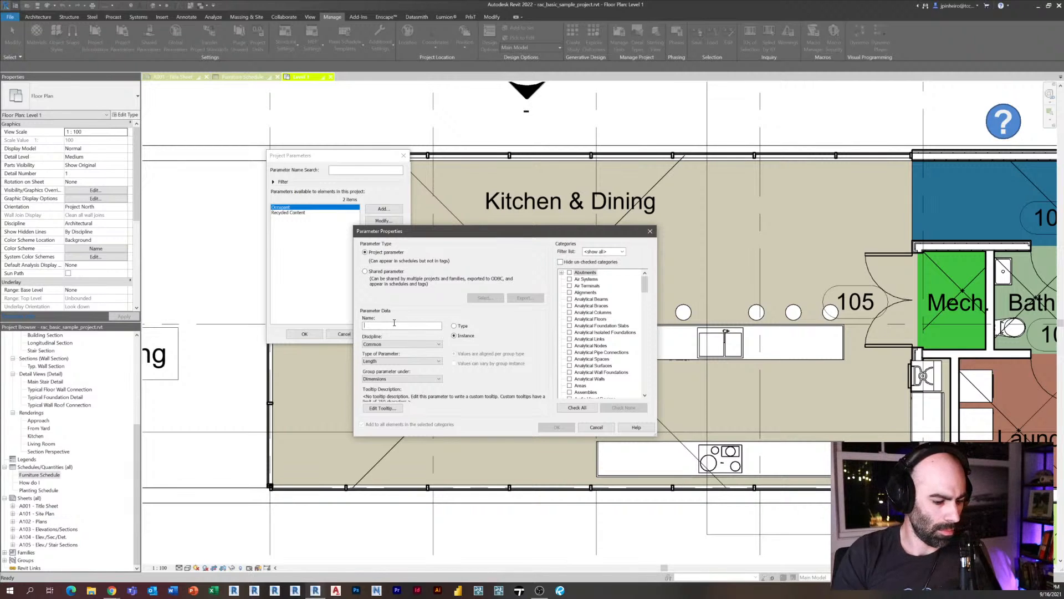
text(Order Number)
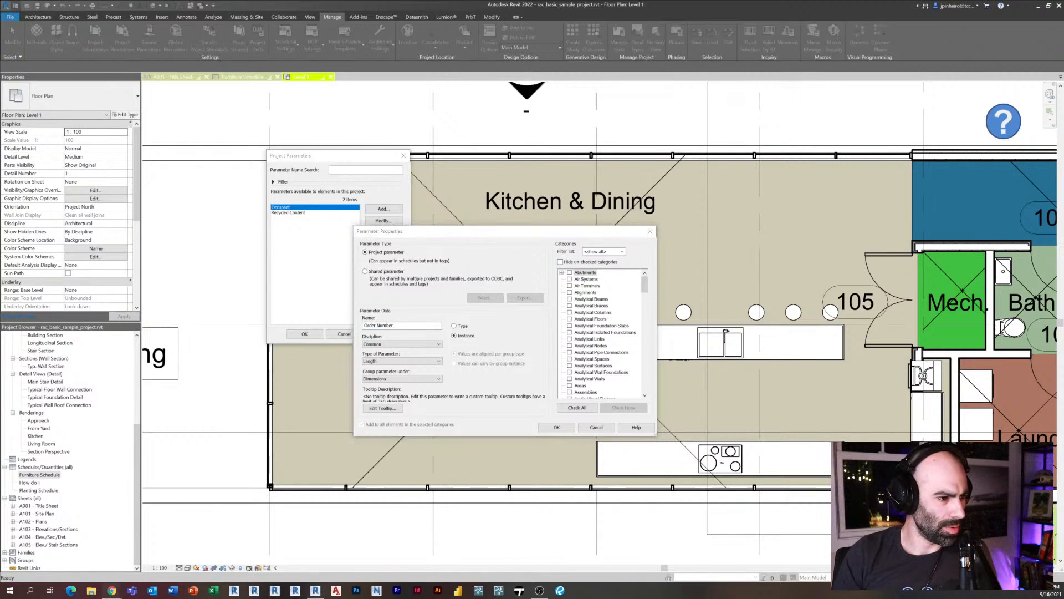
click(418, 326)
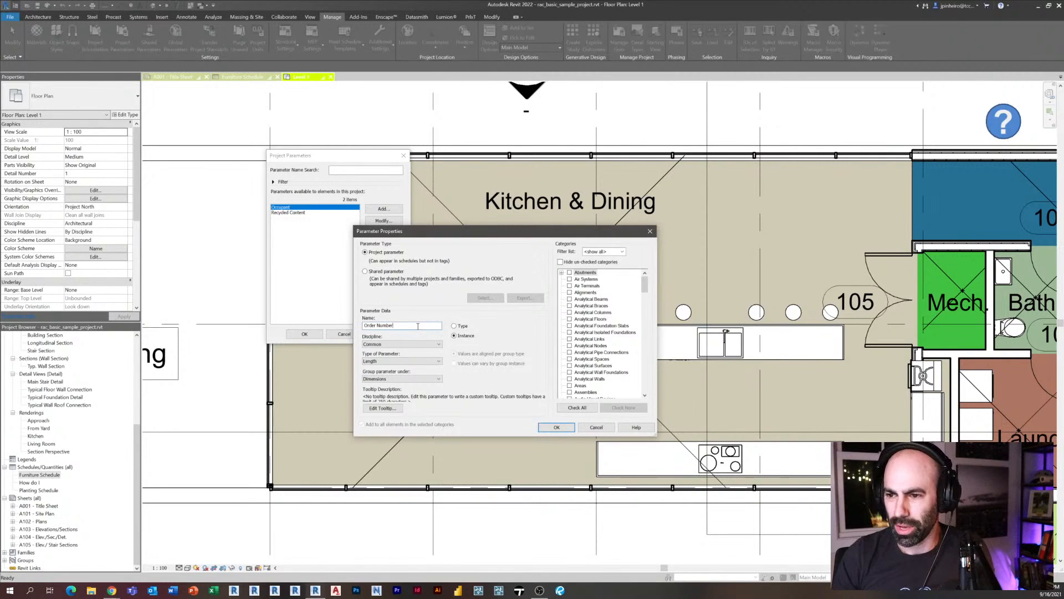
- Assign the Order Number parameter to the Furniture category, set its type to Text, and save it as an instance parameter
click(599, 325)
key(f)
scroll(597, 349, down, 4)
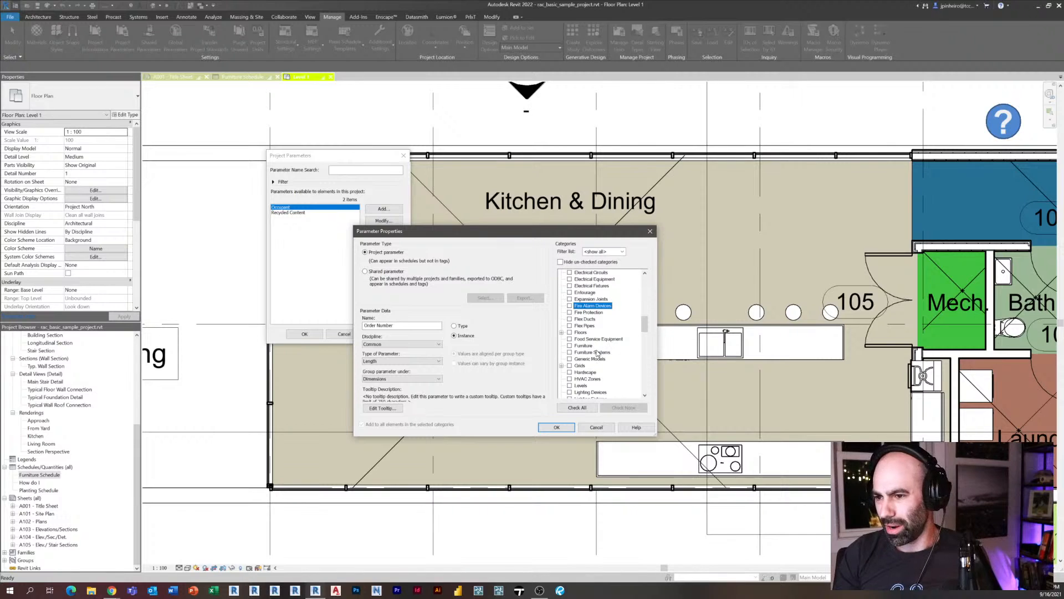
click(570, 346)
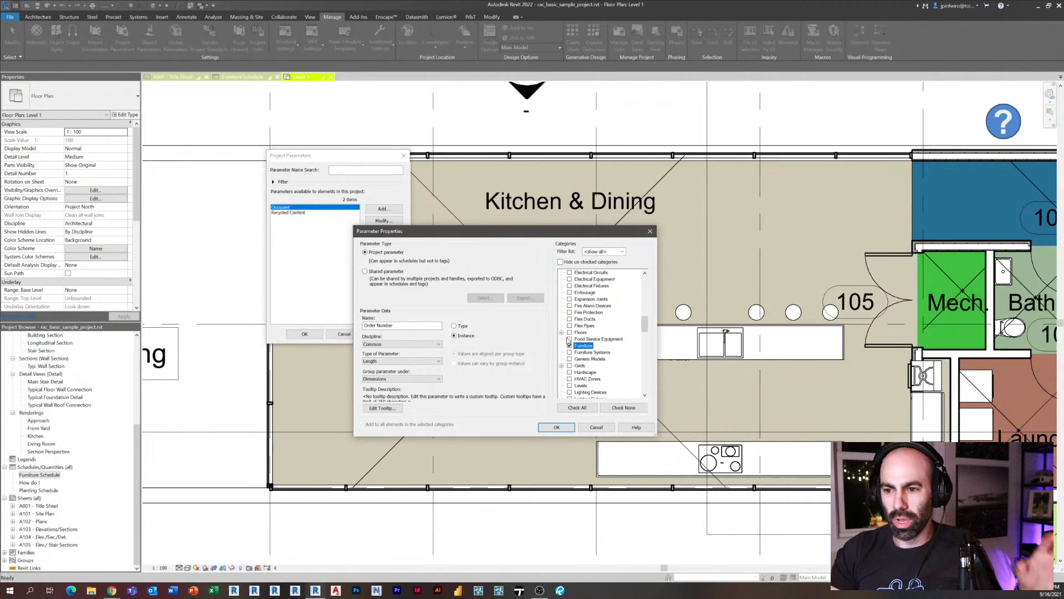
click(438, 361)
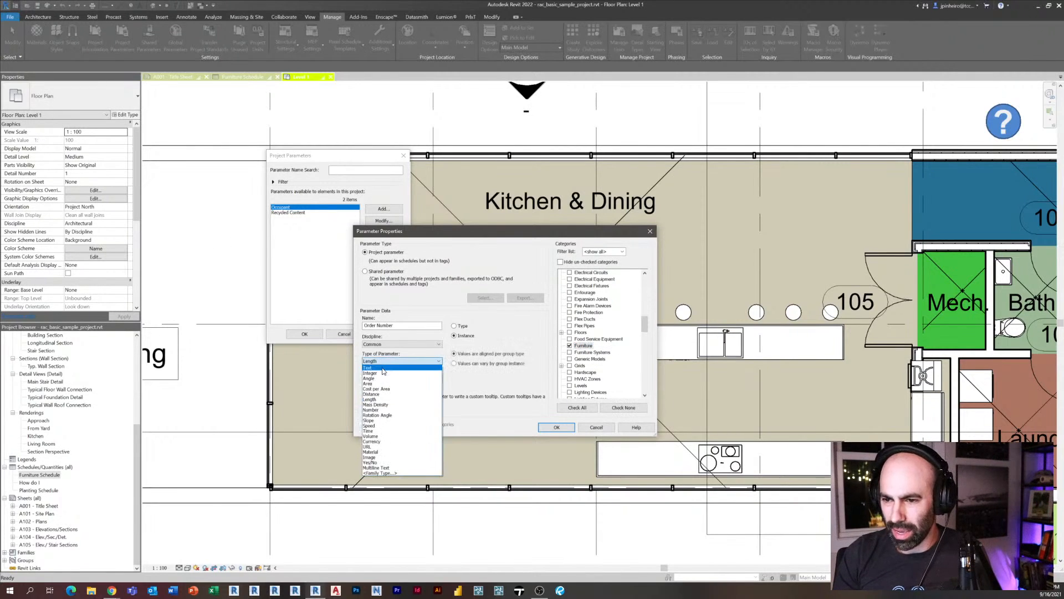
click(399, 369)
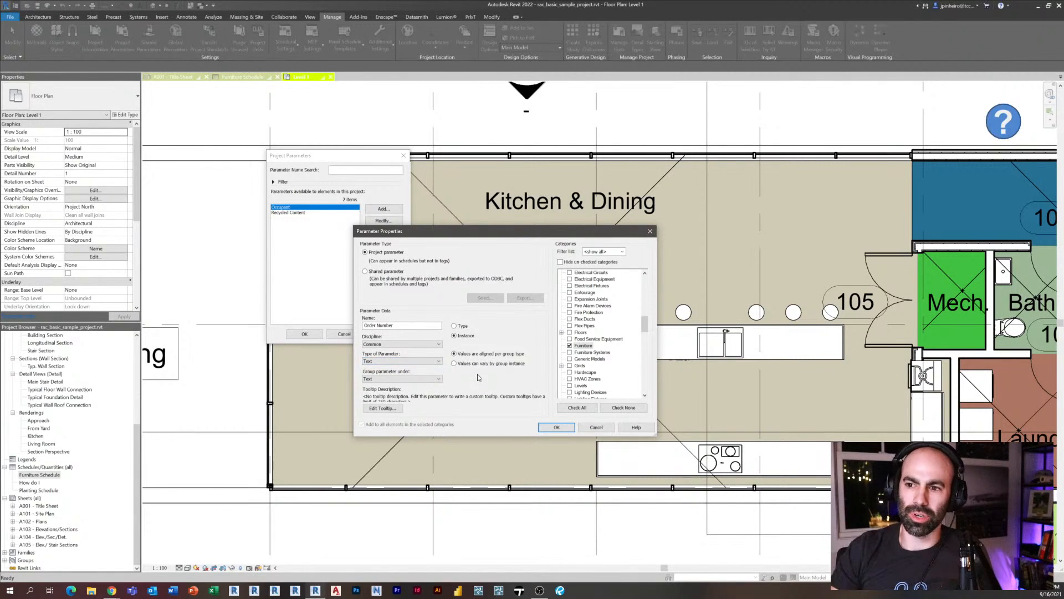
click(556, 427)
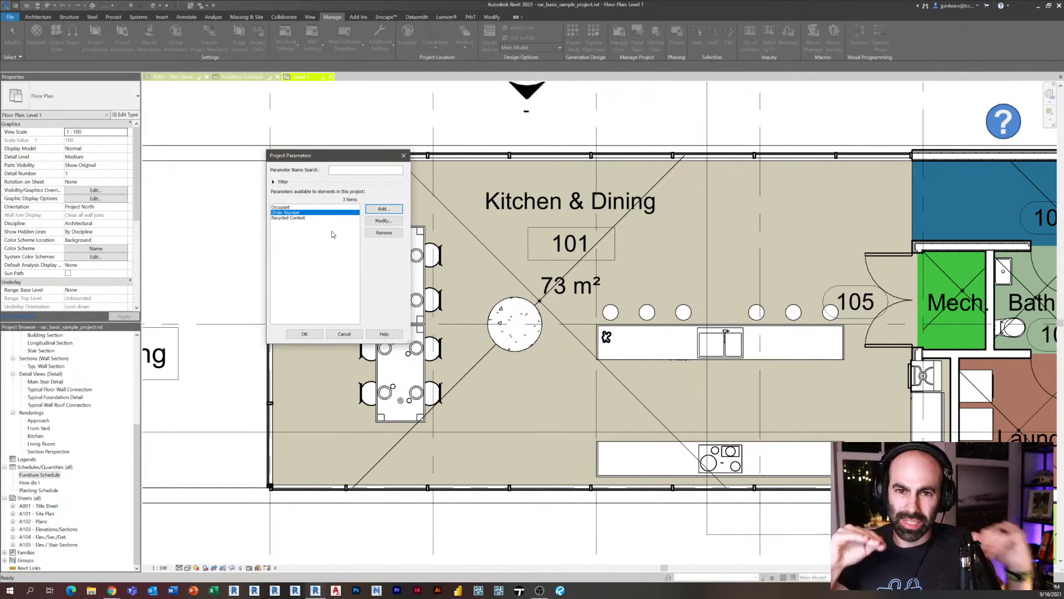
click(303, 334)
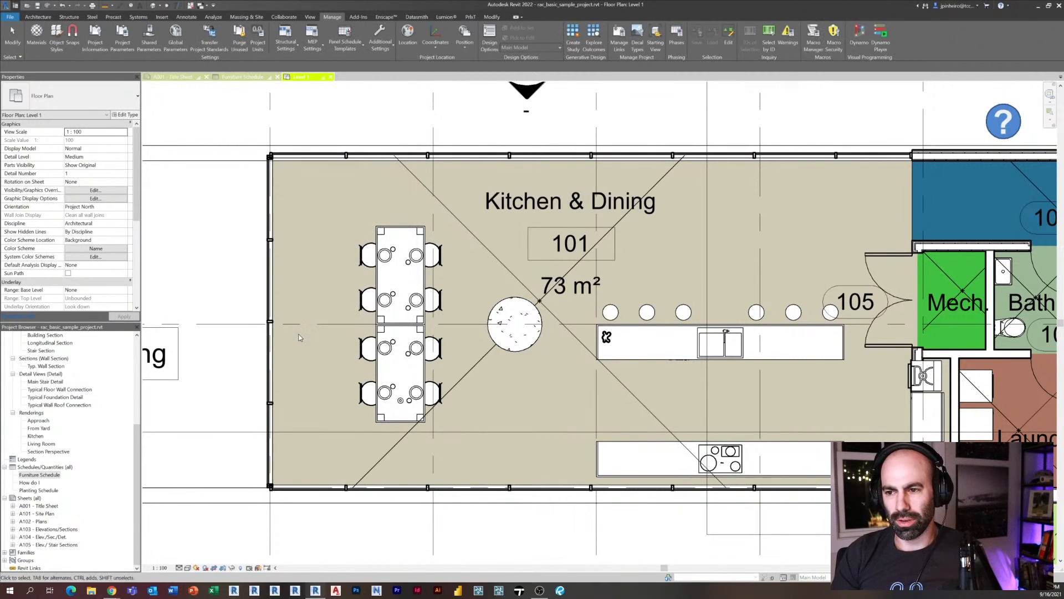
- Enter an order number for the uppermost dining chair on the left side of the Kitchen & Dining table
click(366, 252)
scroll(355, 258, up, 3)
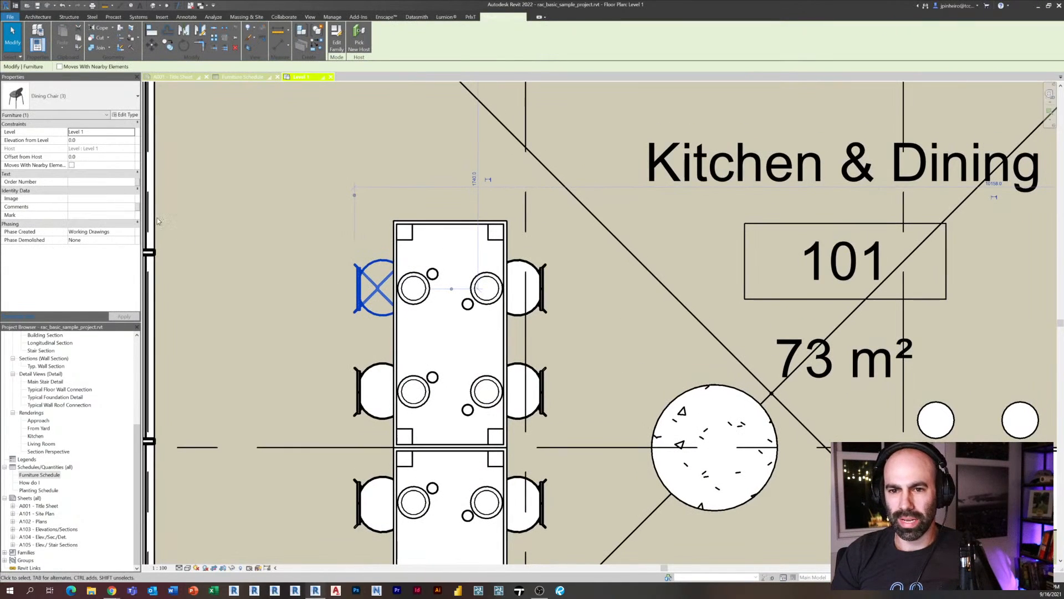
click(93, 182)
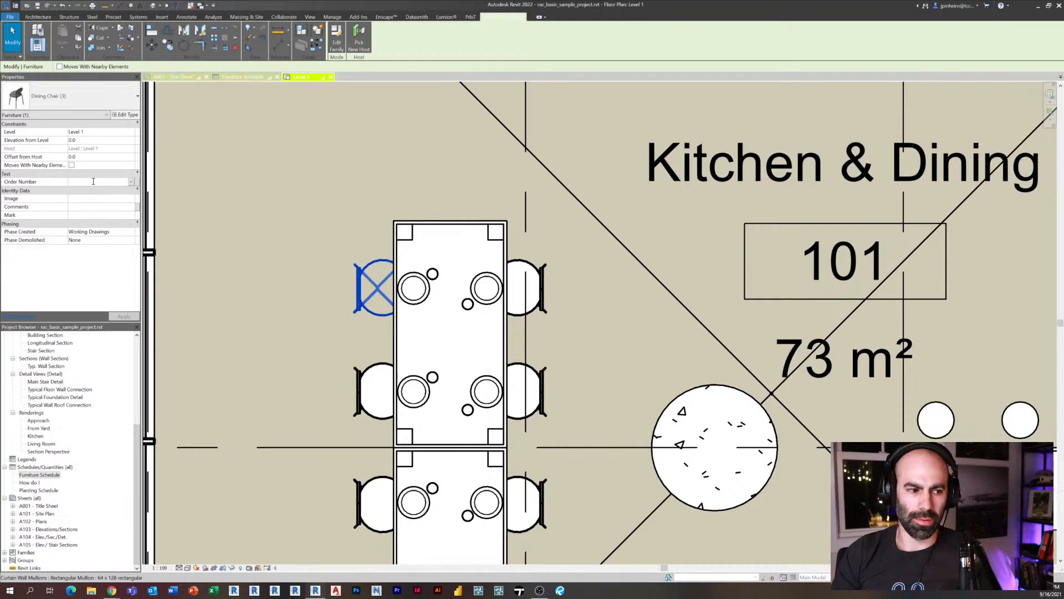
text(1002.1)
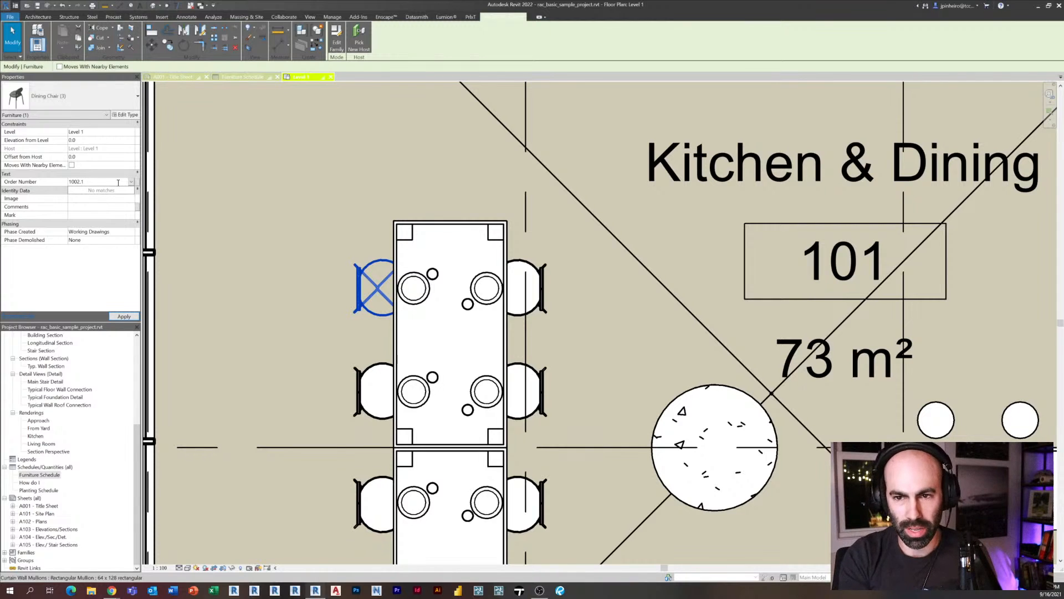
key(Return)
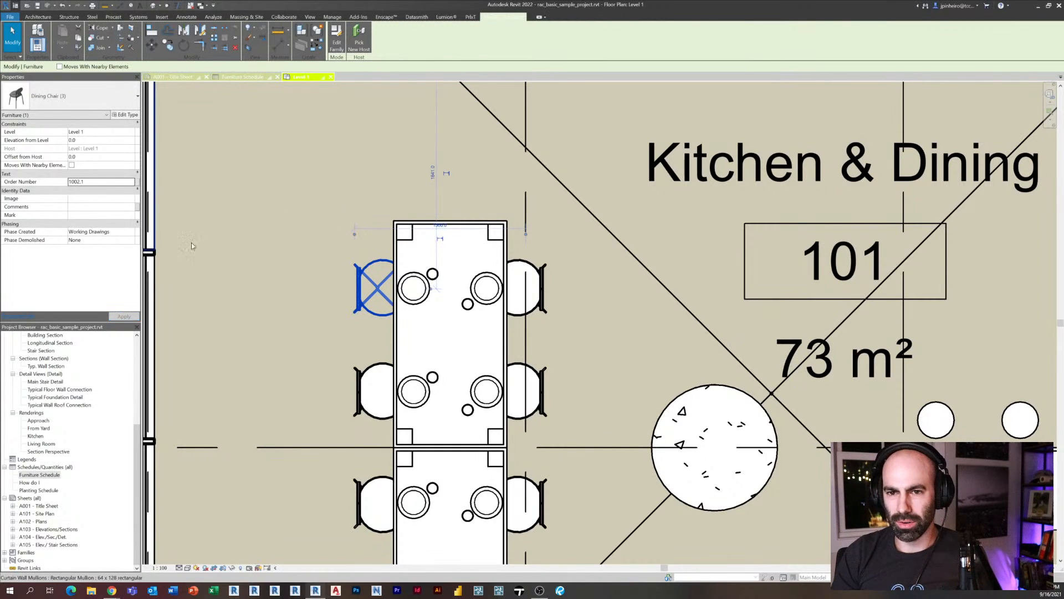
- Enter a different order number for the second dining chair down on the table's left side and deselect it
click(355, 377)
click(88, 183)
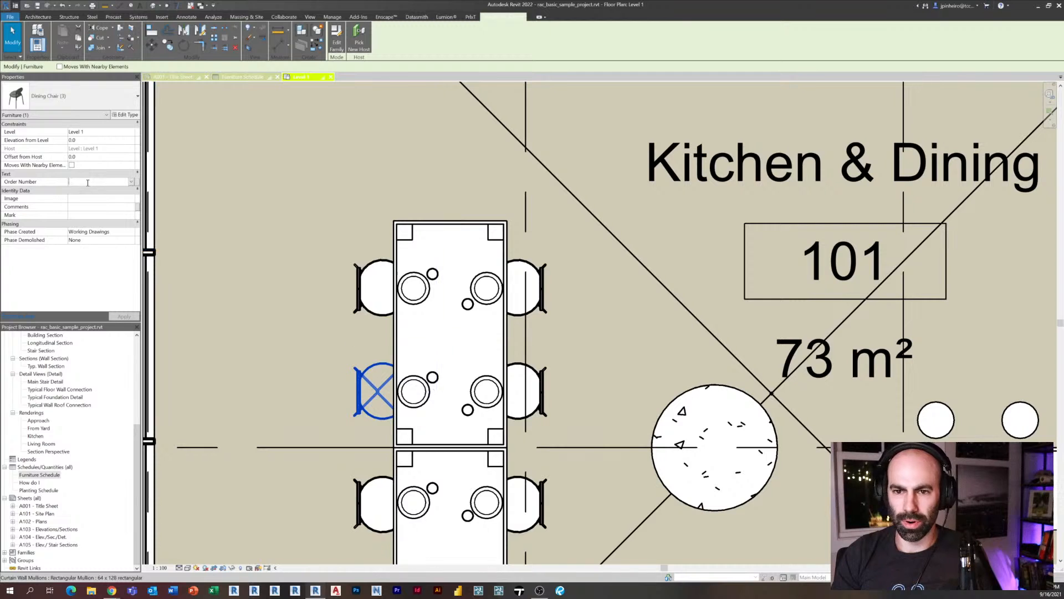
text(2002)
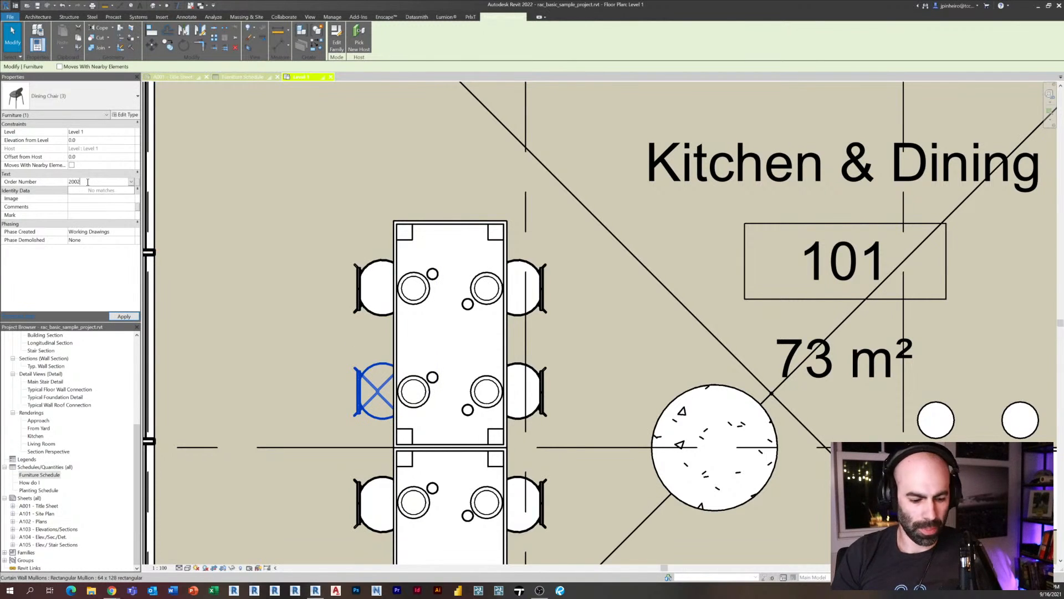
key(Return)
click(244, 235)
- Open the Furniture Schedule and add the Order Number parameter to its fields after Total Cost
middle_drag(265, 261, 292, 246)
click(53, 475)
double_click(47, 476)
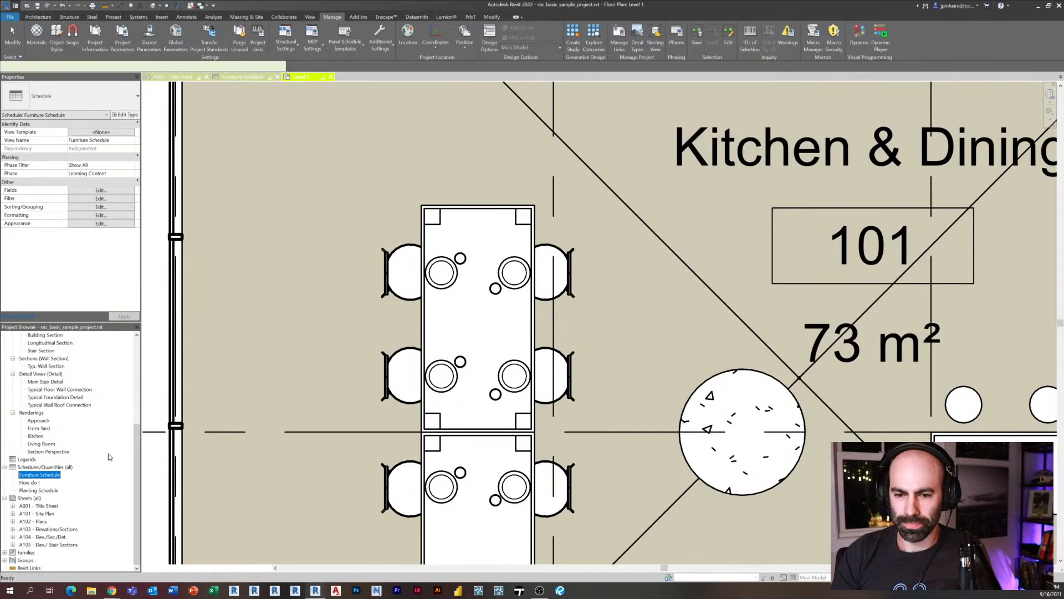
click(98, 192)
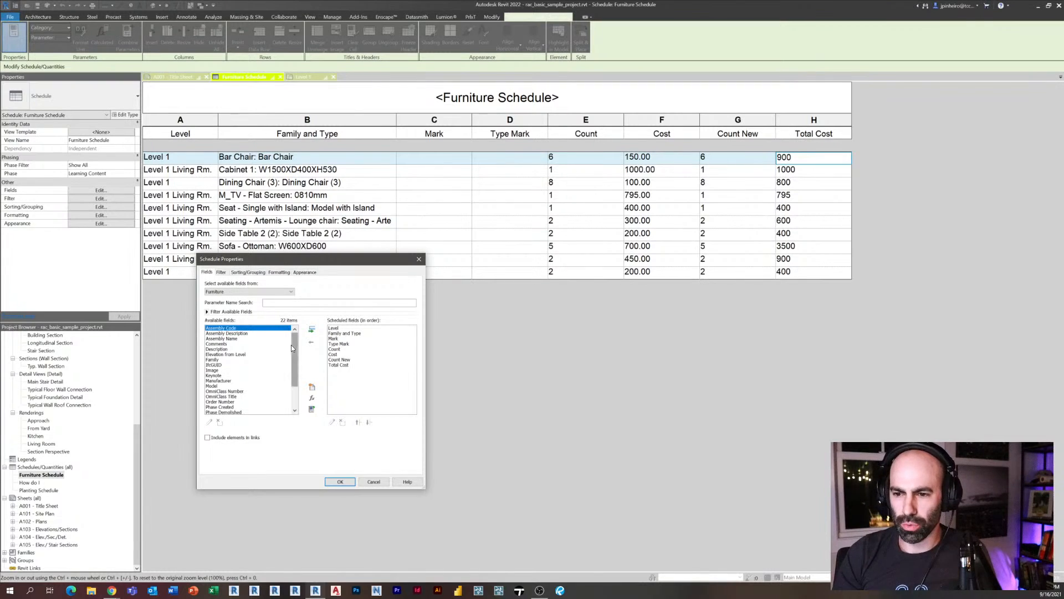
scroll(252, 360, down, 2)
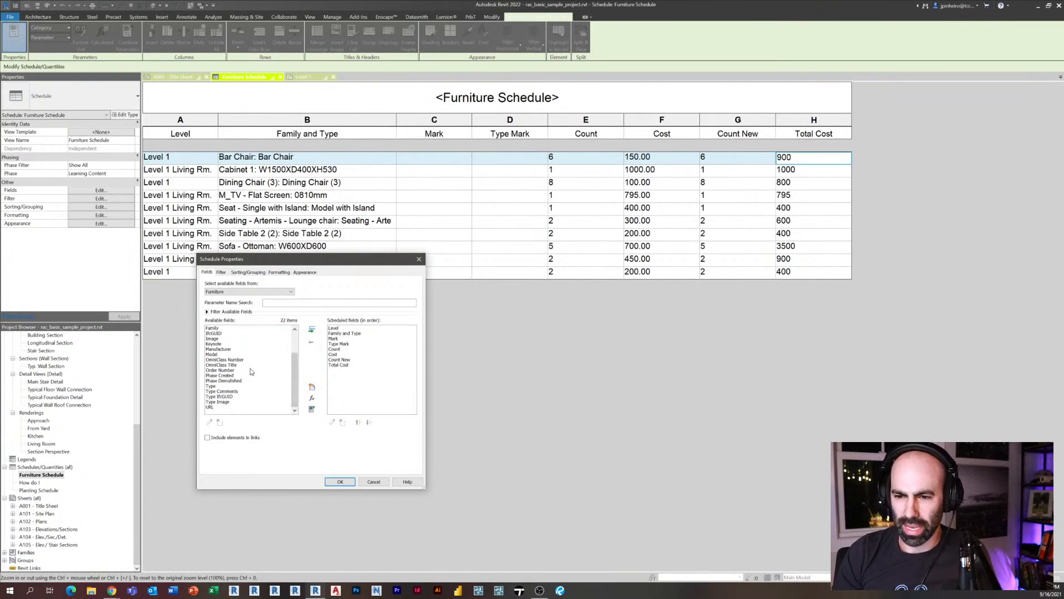
click(251, 370)
click(312, 331)
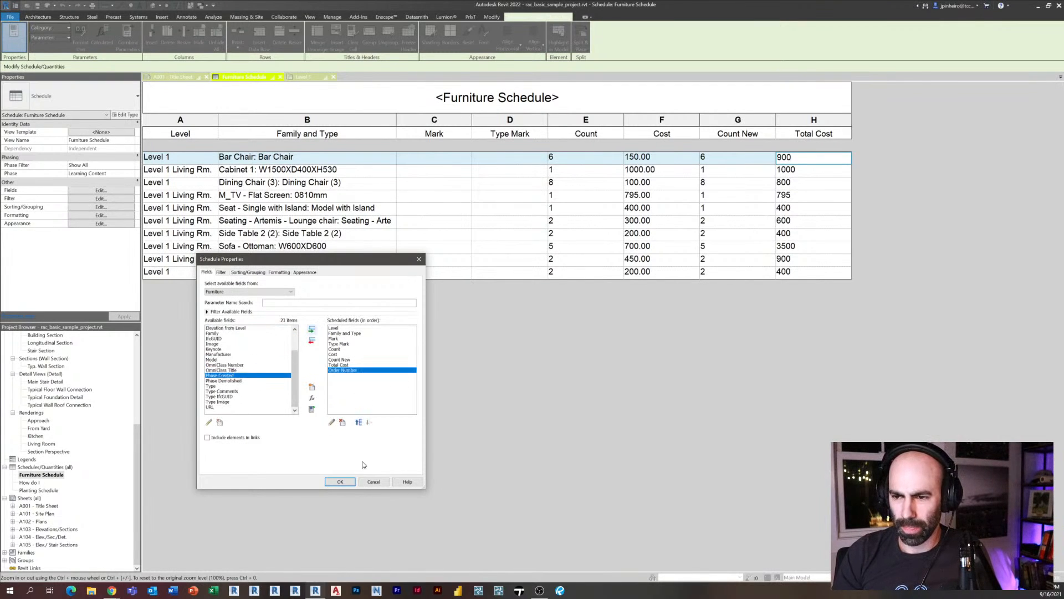
click(340, 482)
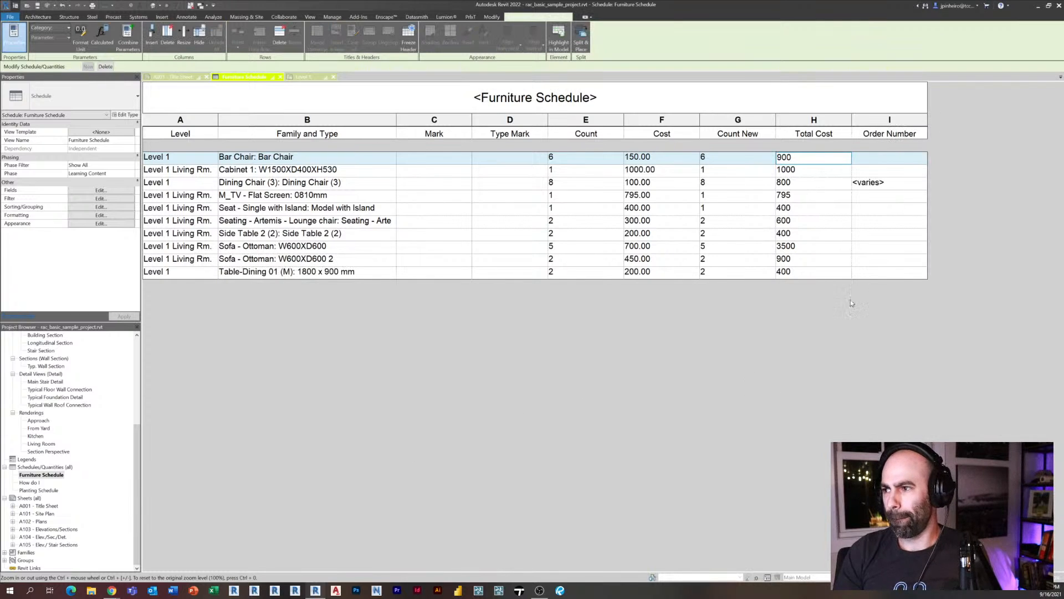
- Set the furniture schedule to itemize every instance and select the second dining chair's Order Number cell
click(120, 190)
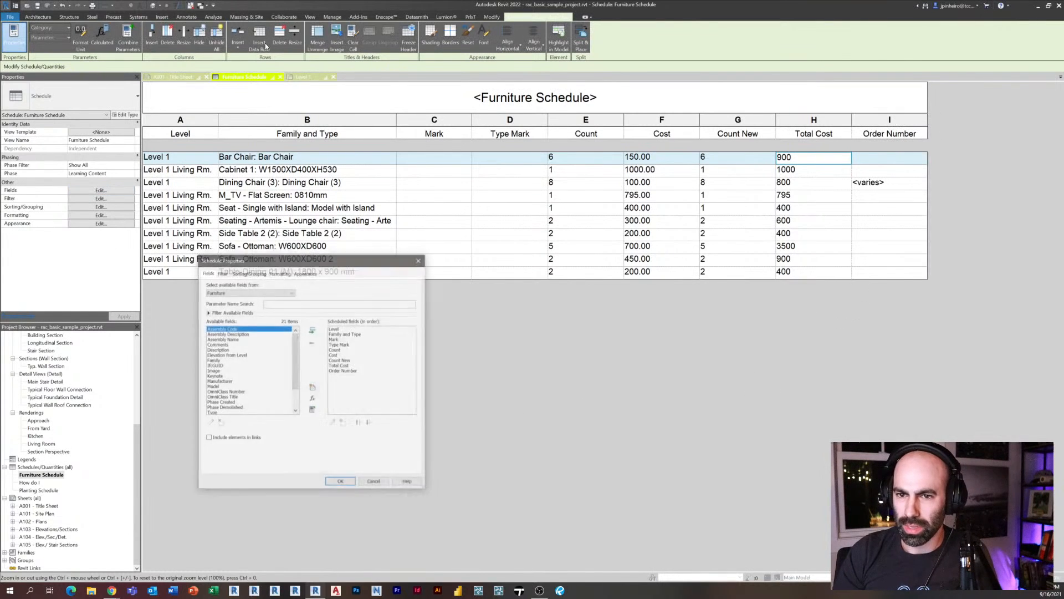
click(249, 273)
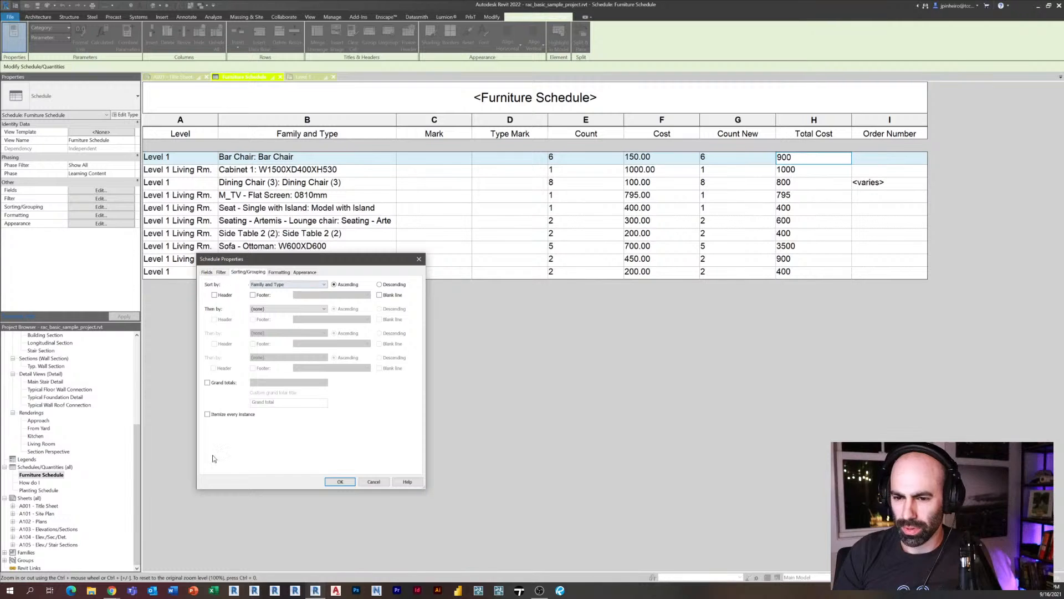
click(340, 481)
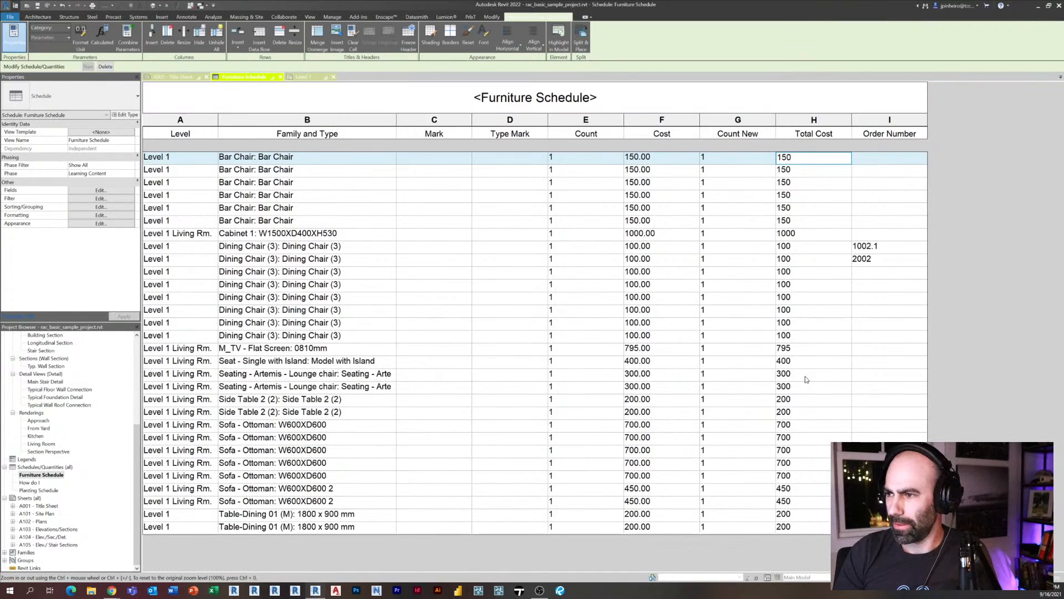
click(885, 257)
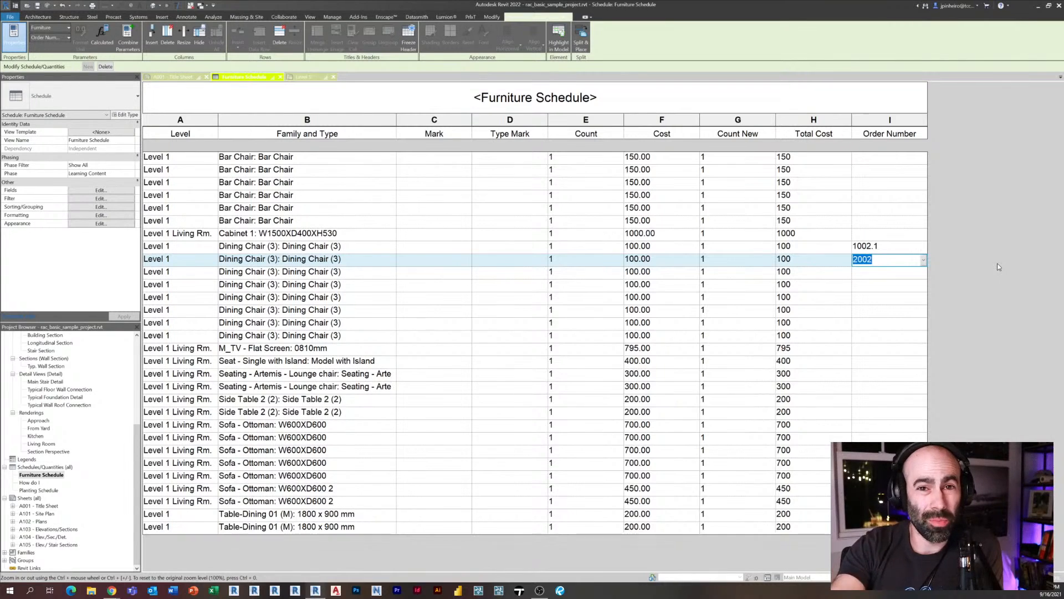
- Leave the furniture schedule and open the Level 1 floor plan
scroll(107, 428, up, 2)
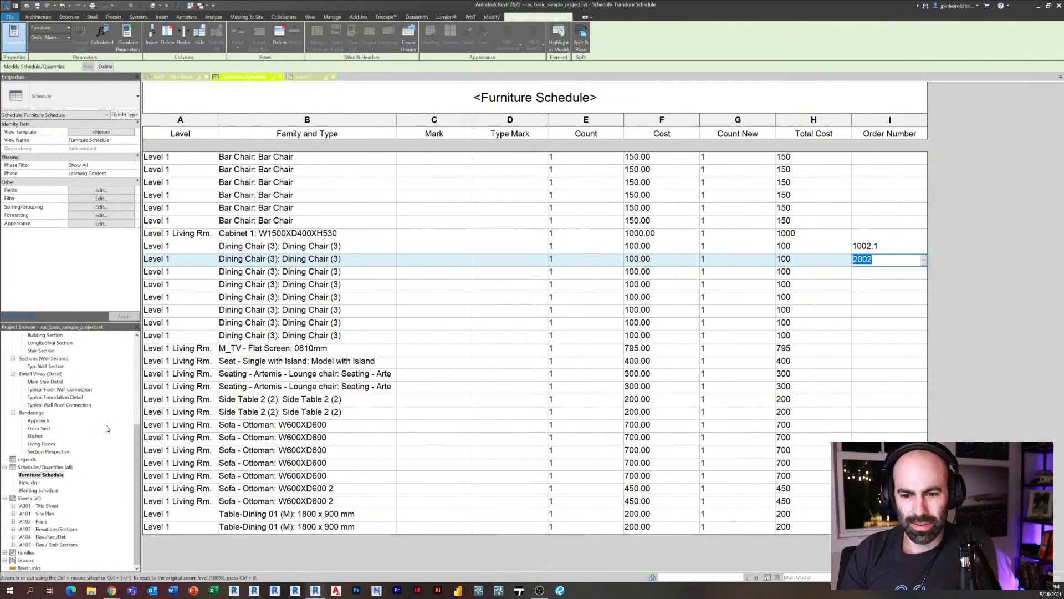
click(107, 427)
scroll(107, 428, up, 5)
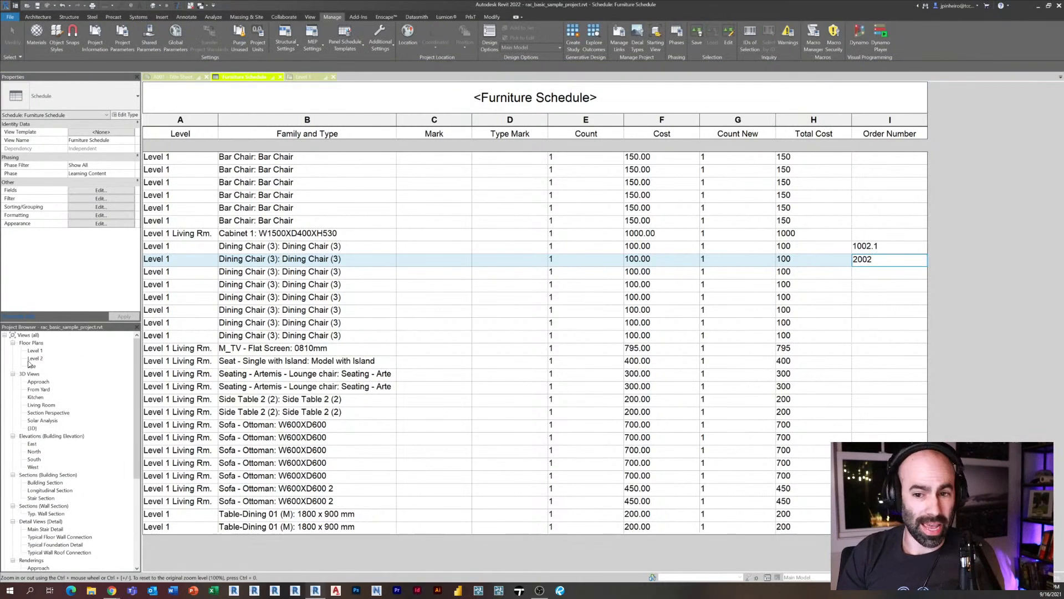
double_click(35, 350)
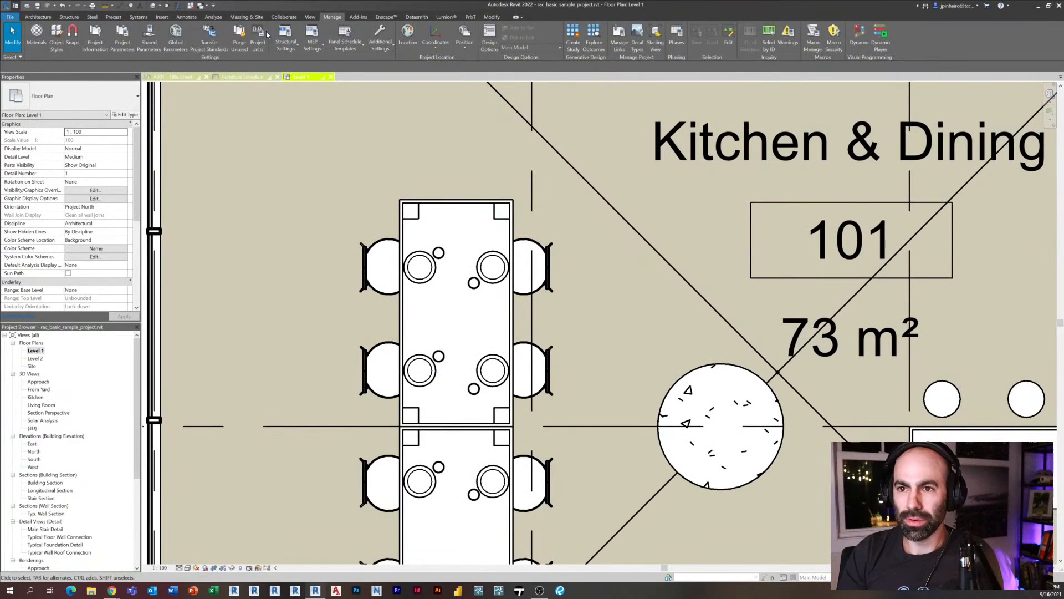
- Tag the four dining chairs on the left side of the Kitchen & Dining table with Tag by Category
click(187, 17)
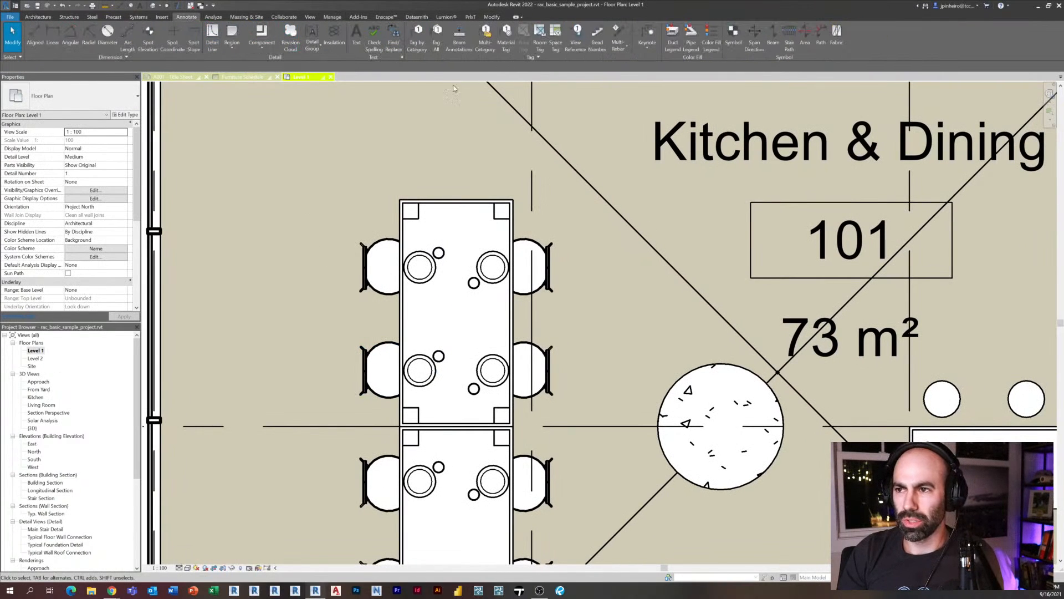
click(417, 36)
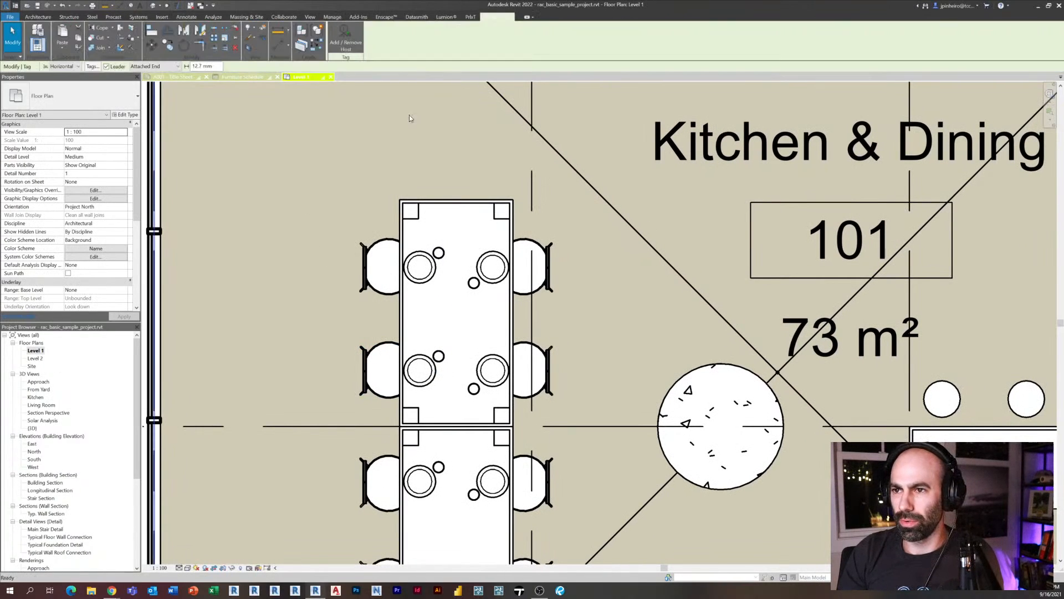
scroll(381, 259, down, 3)
click(377, 253)
click(377, 287)
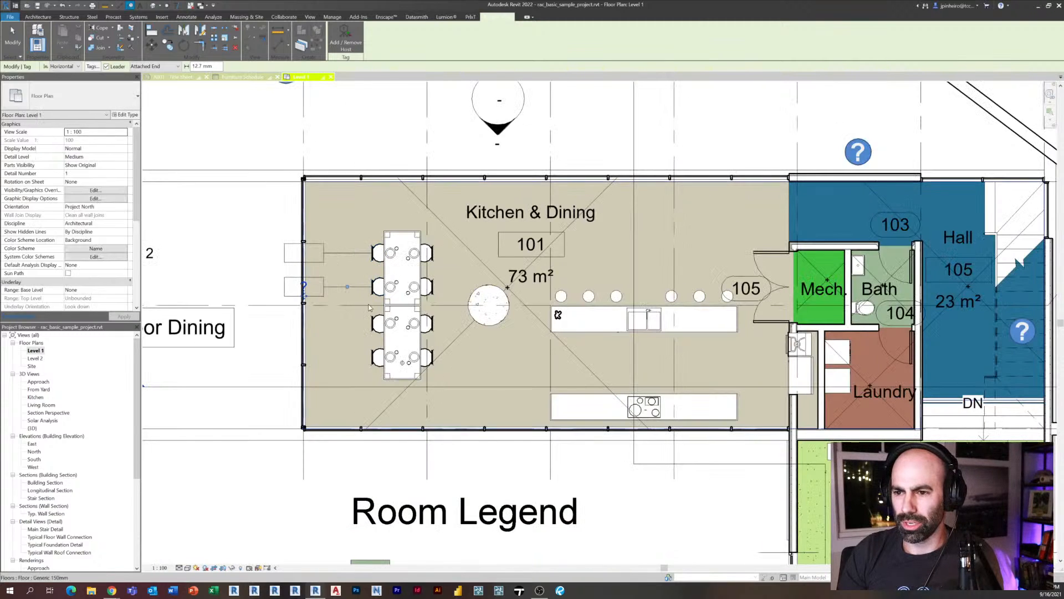
click(369, 336)
click(378, 355)
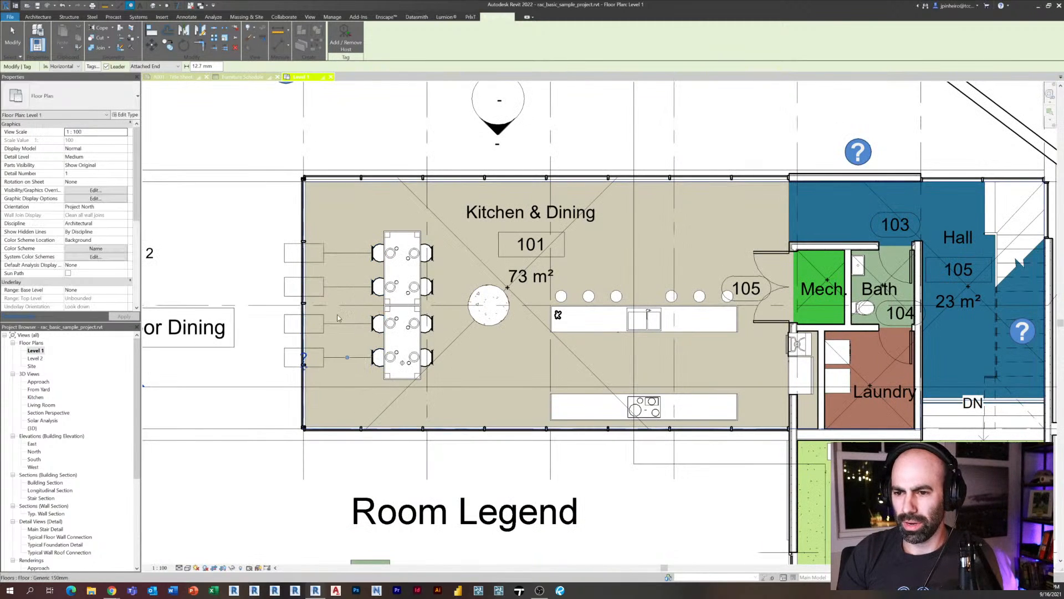
scroll(384, 291, up, 3)
middle_drag(384, 291, 440, 315)
key(Escape)
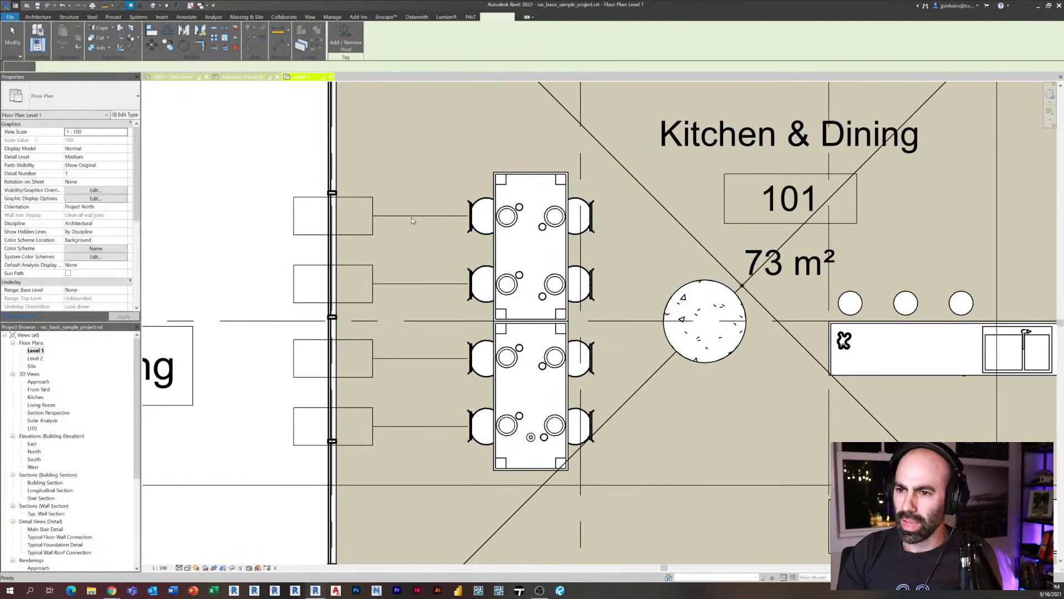
- Check the type properties of the uppermost dining chair's furniture tag and close them without changes
click(376, 220)
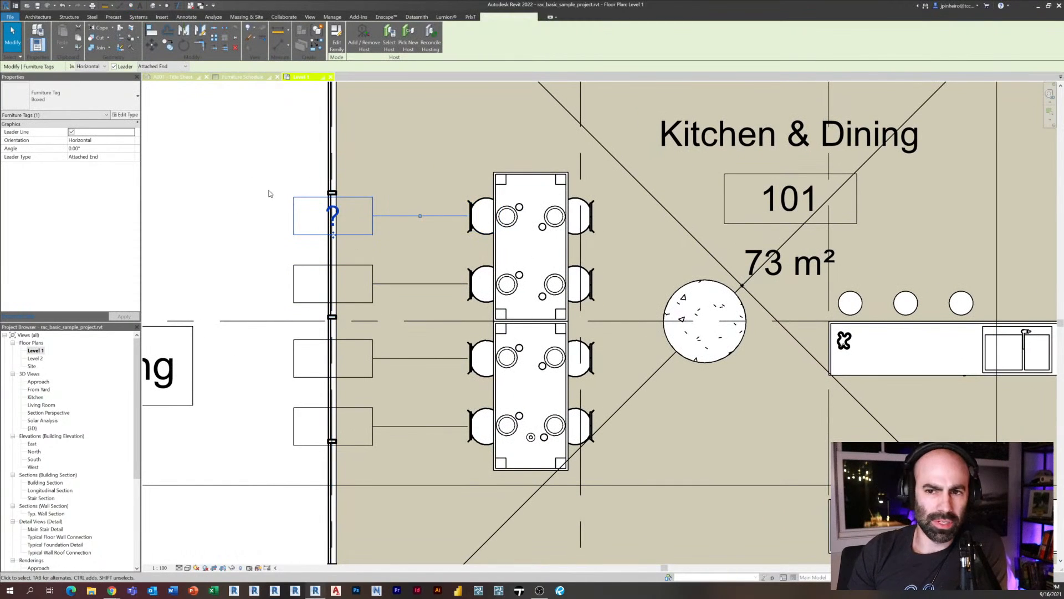
click(125, 115)
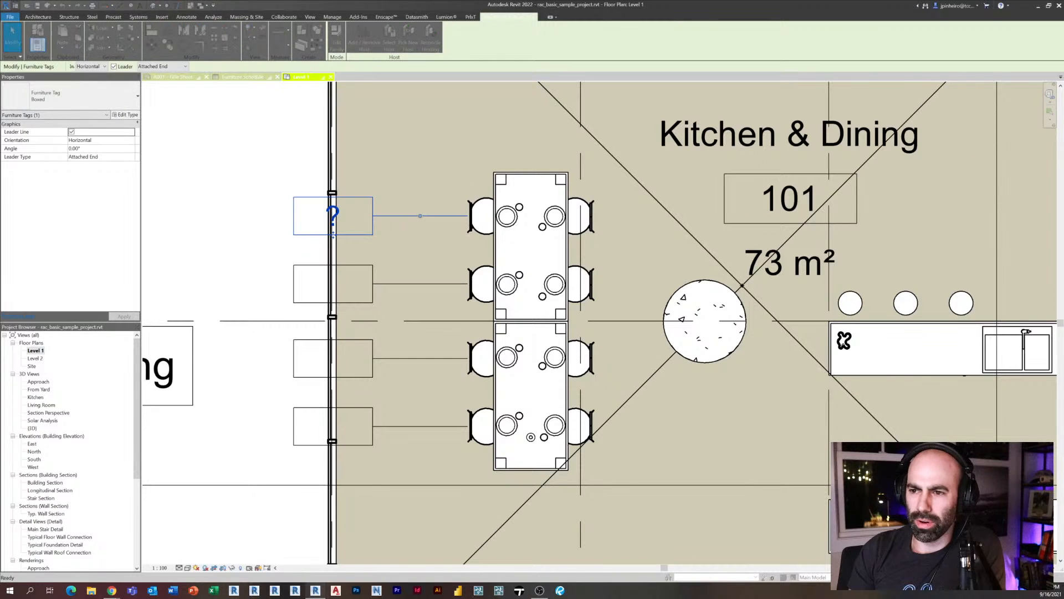
drag(345, 204, 415, 160)
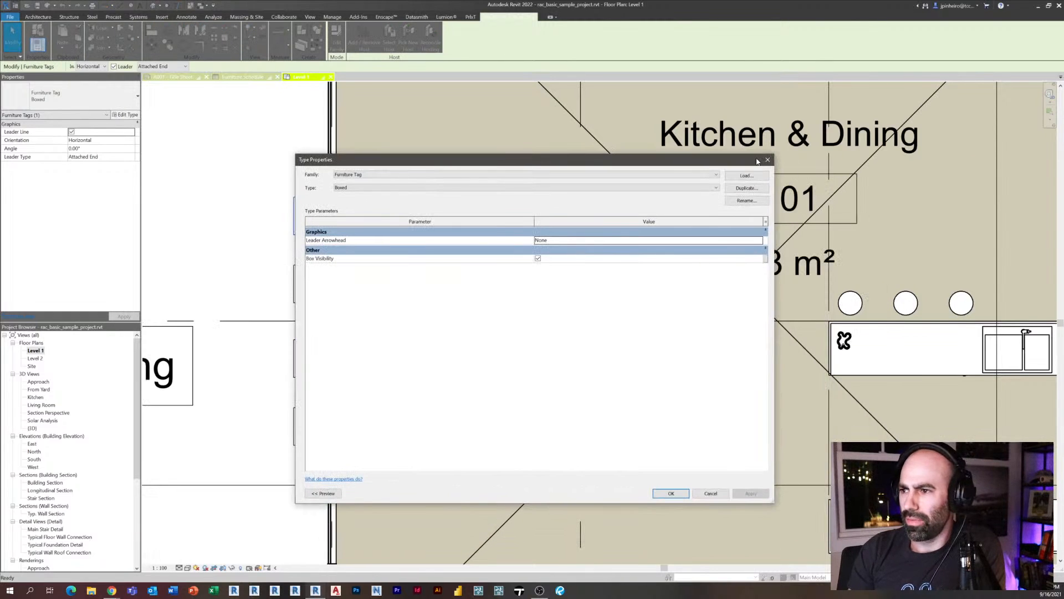
click(763, 161)
- Open the Furniture Tag family for editing and check the parameters in its family types
click(336, 38)
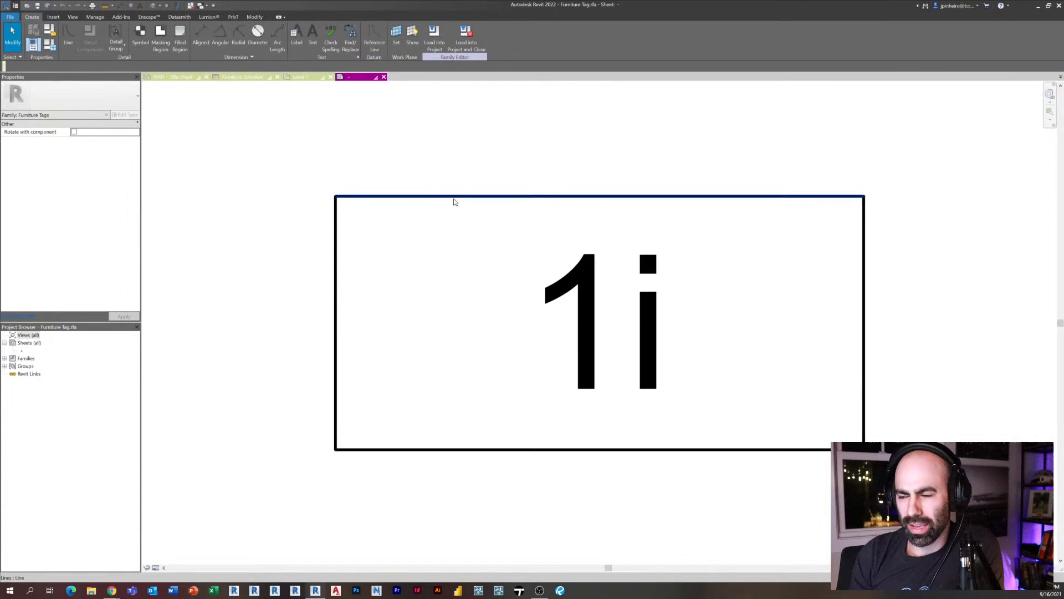
scroll(410, 198, down, 2)
middle_drag(485, 264, 483, 276)
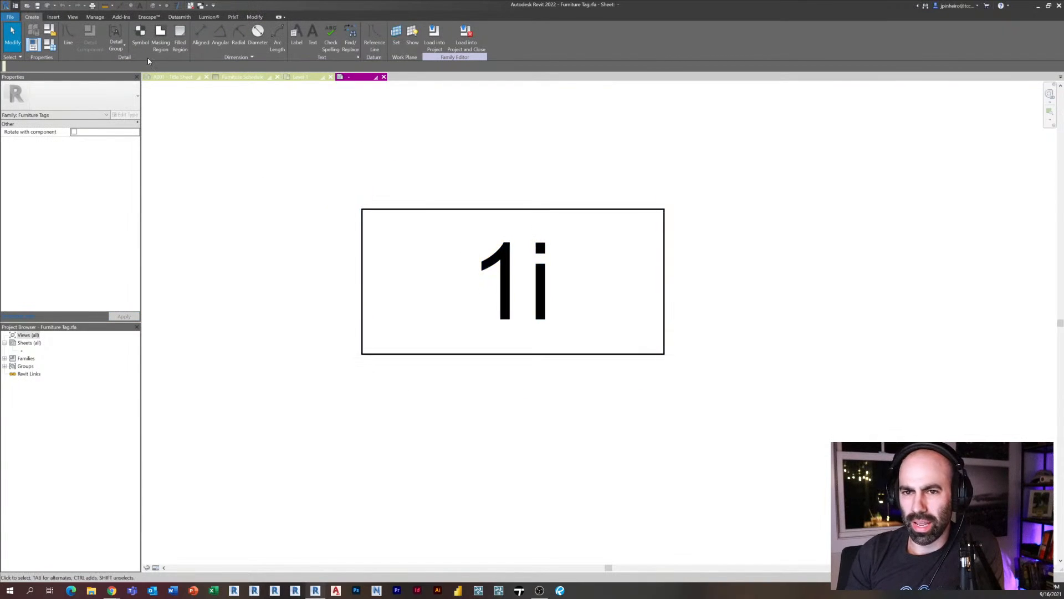
click(50, 44)
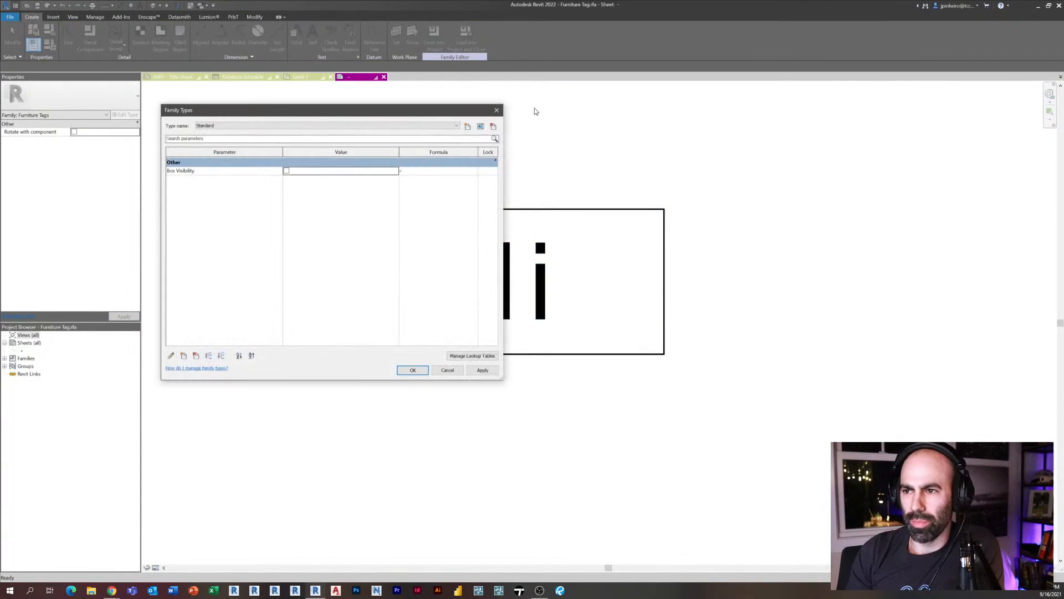
click(496, 111)
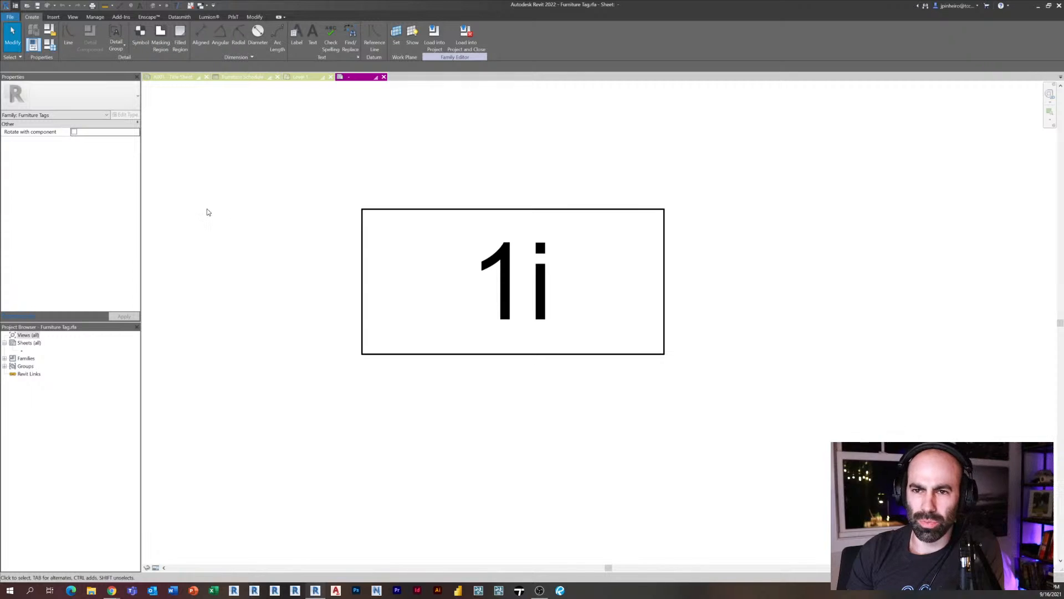
middle_drag(272, 177, 257, 183)
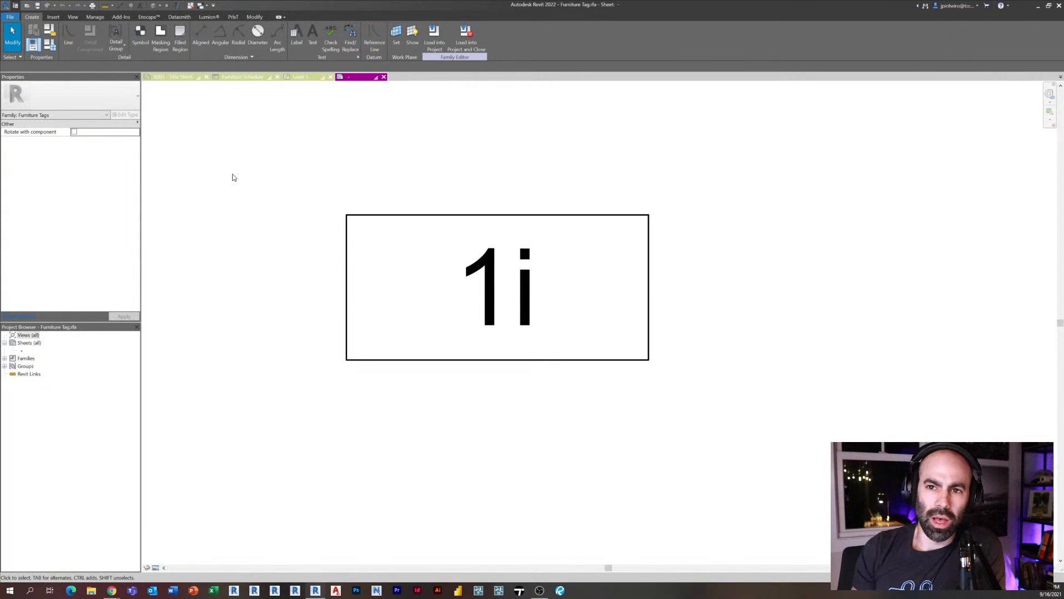
scroll(224, 172, down, 2)
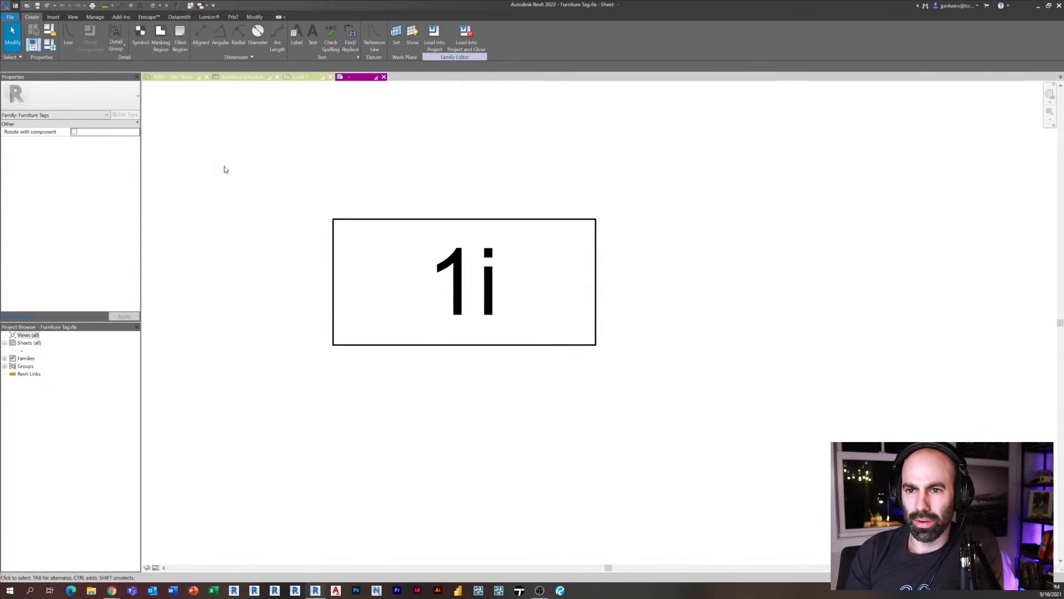
- Return to the Level 1 plan and open the family of the second dining chair on the table's left side for editing
click(170, 77)
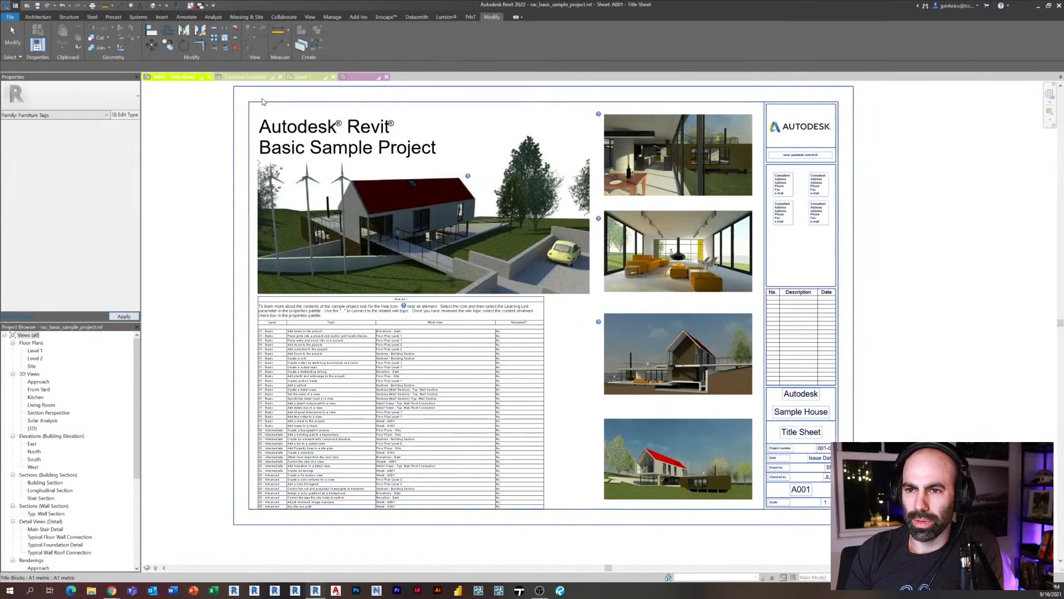
click(294, 78)
click(480, 284)
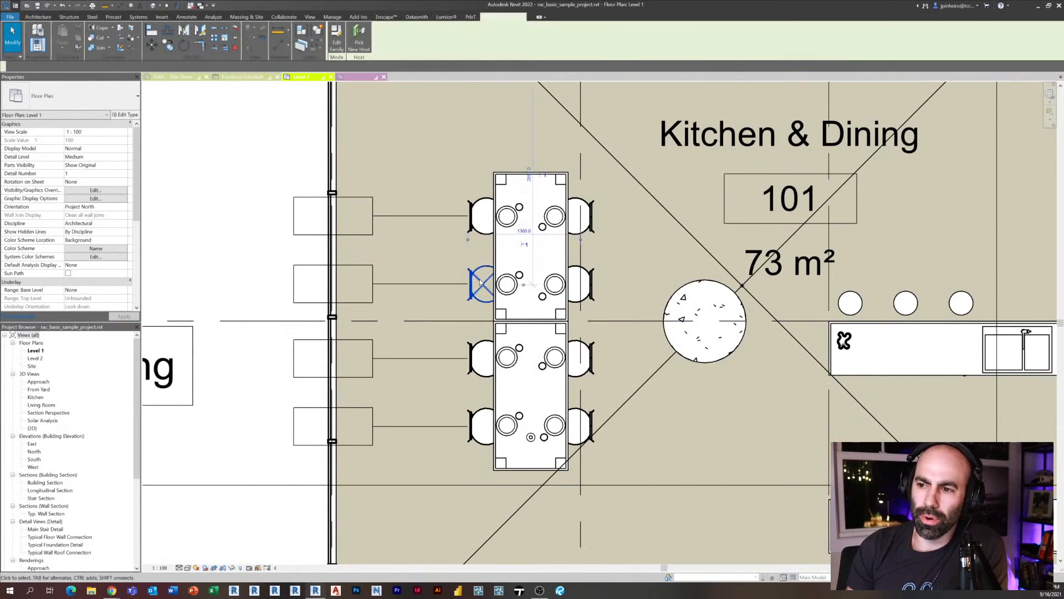
middle_drag(447, 313, 426, 323)
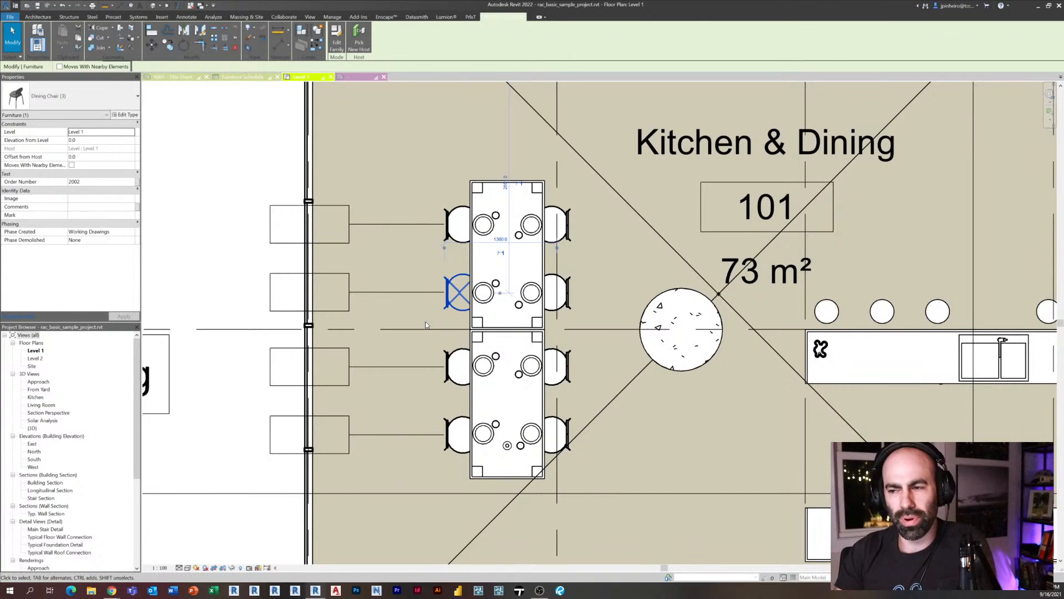
click(336, 39)
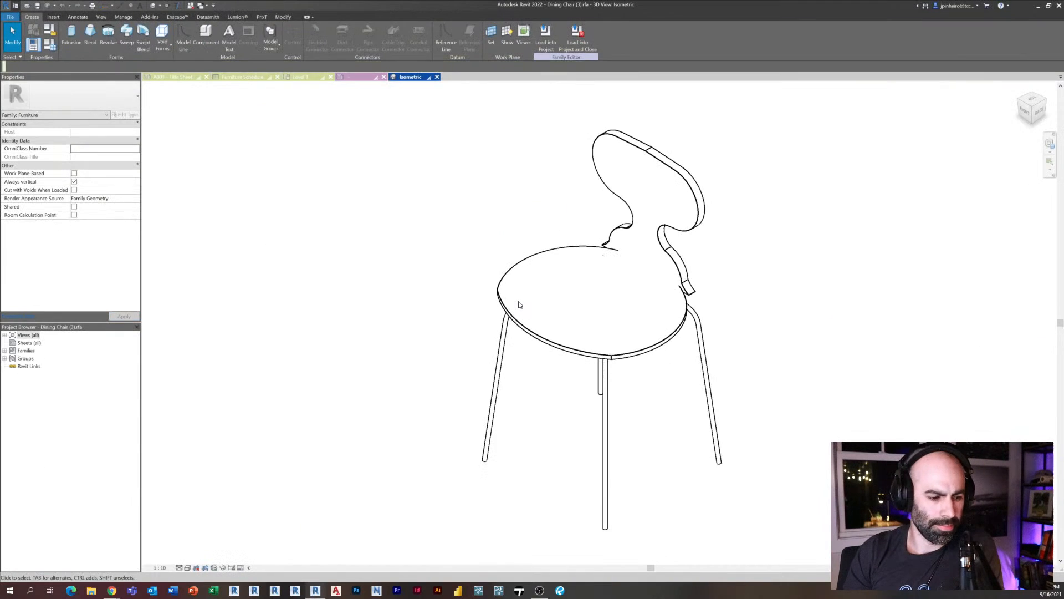
scroll(480, 348, down, 2)
middle_drag(437, 340, 288, 349)
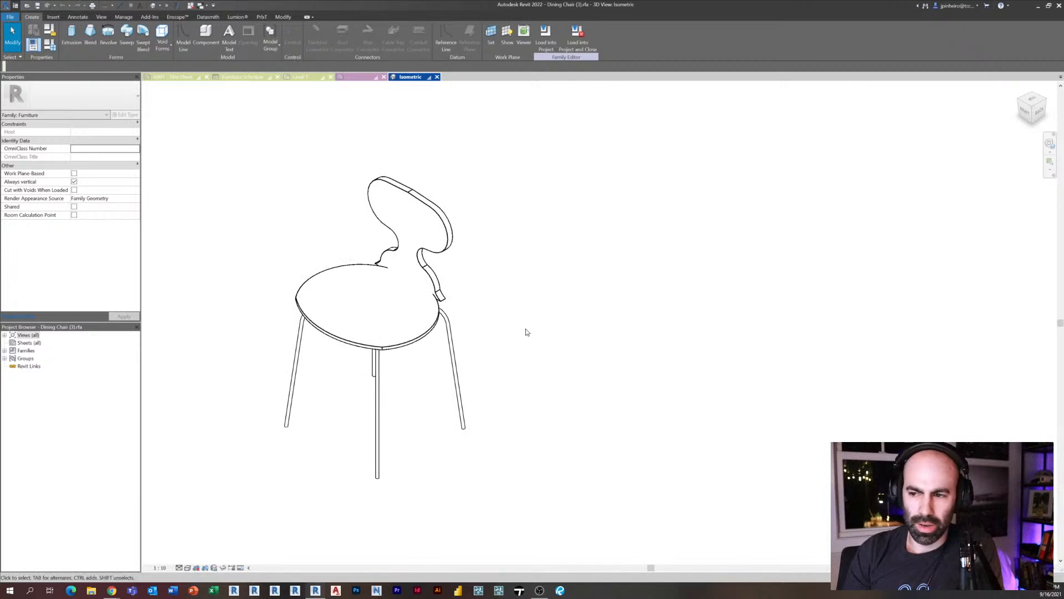
middle_drag(527, 332, 566, 352)
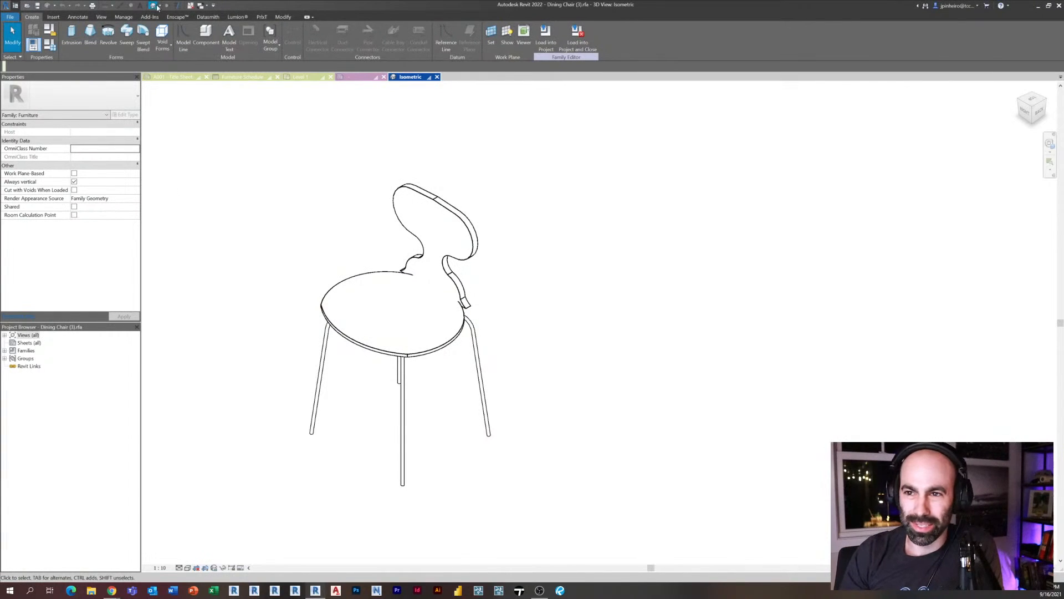
- Examine the add-in's color-by-project view tabs by switching between the furniture tag family, the dining chair family and the Level 1 plan
click(266, 17)
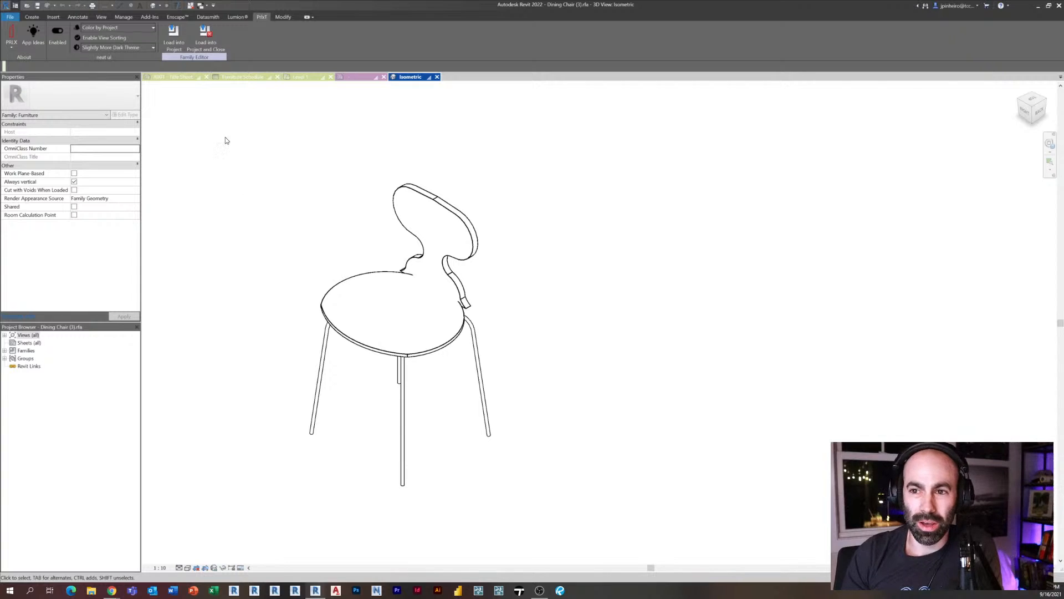
click(363, 77)
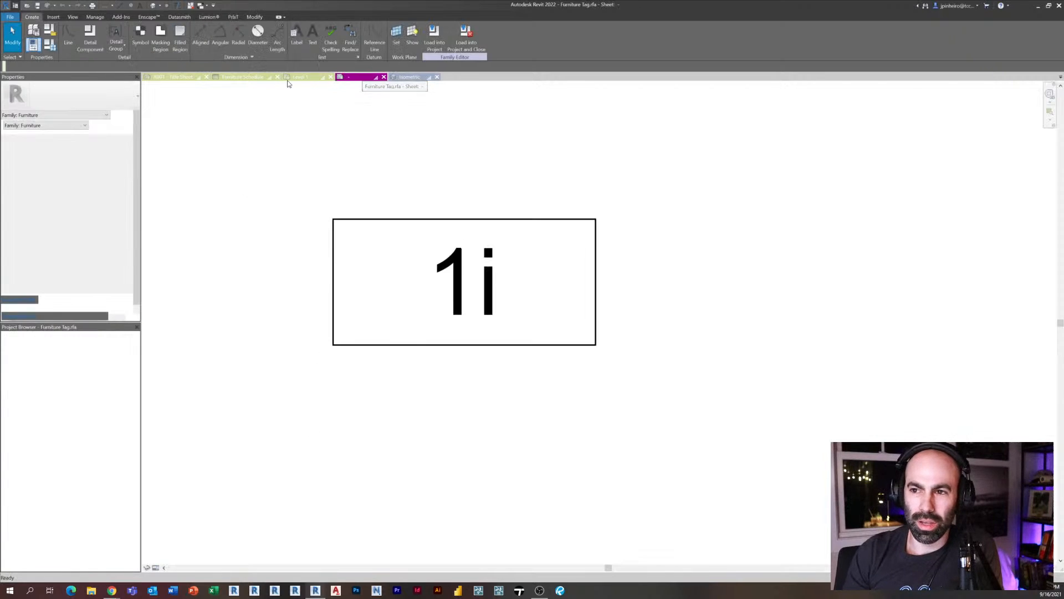
click(400, 75)
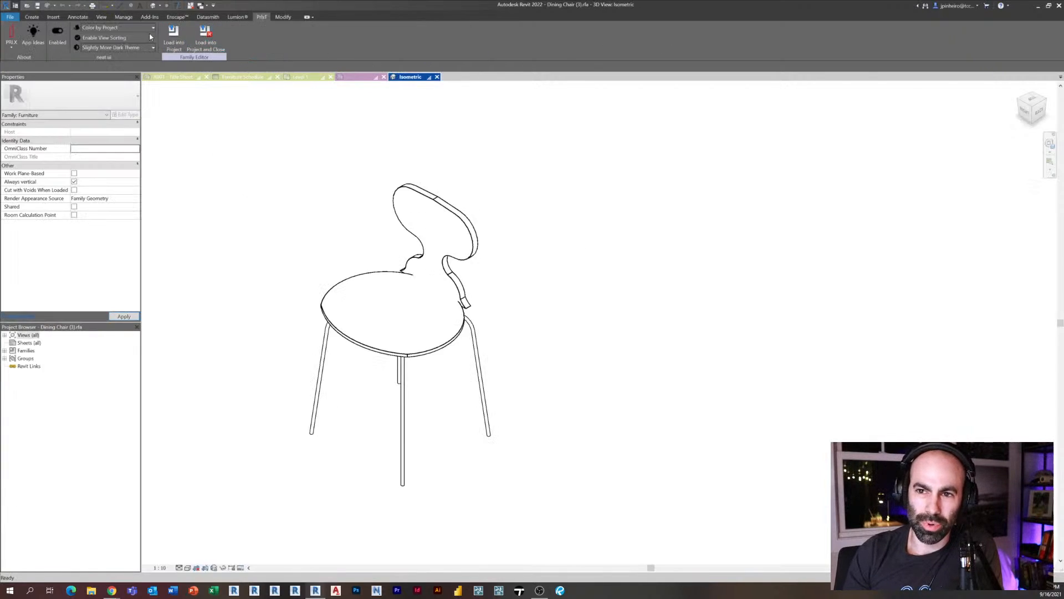
click(346, 77)
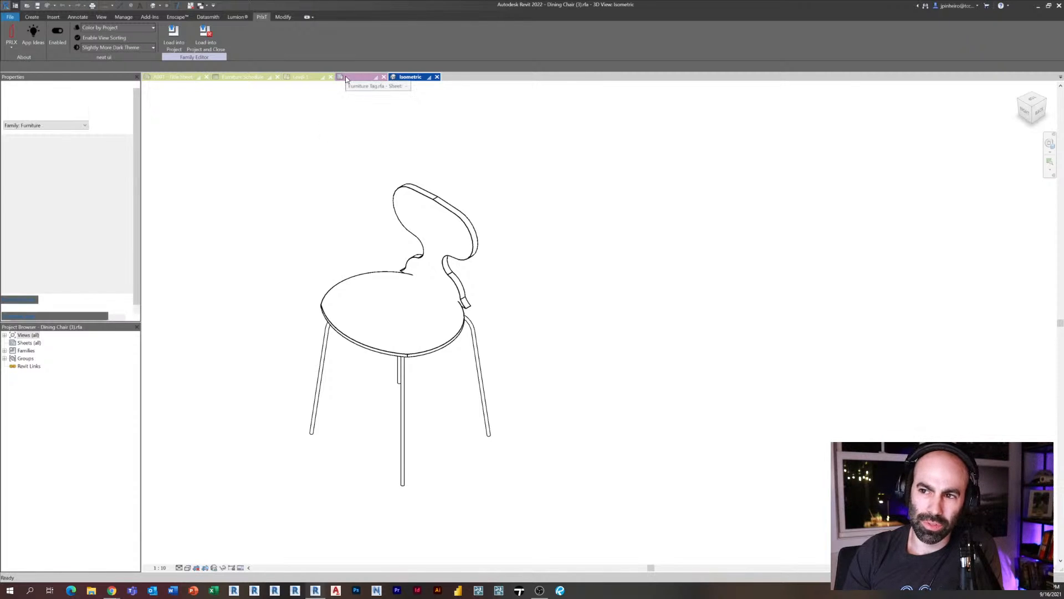
click(315, 77)
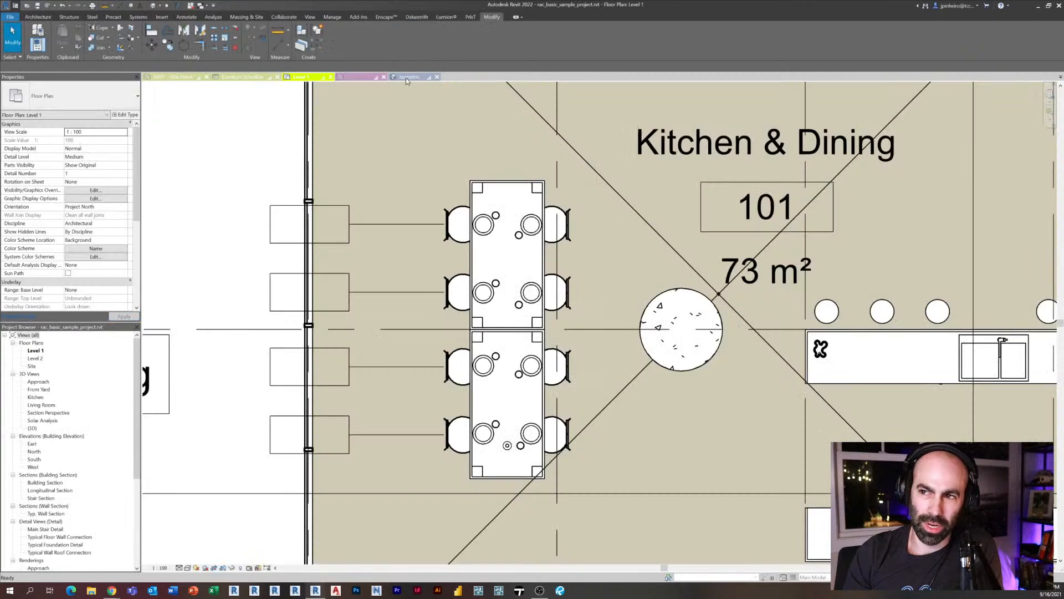
click(406, 78)
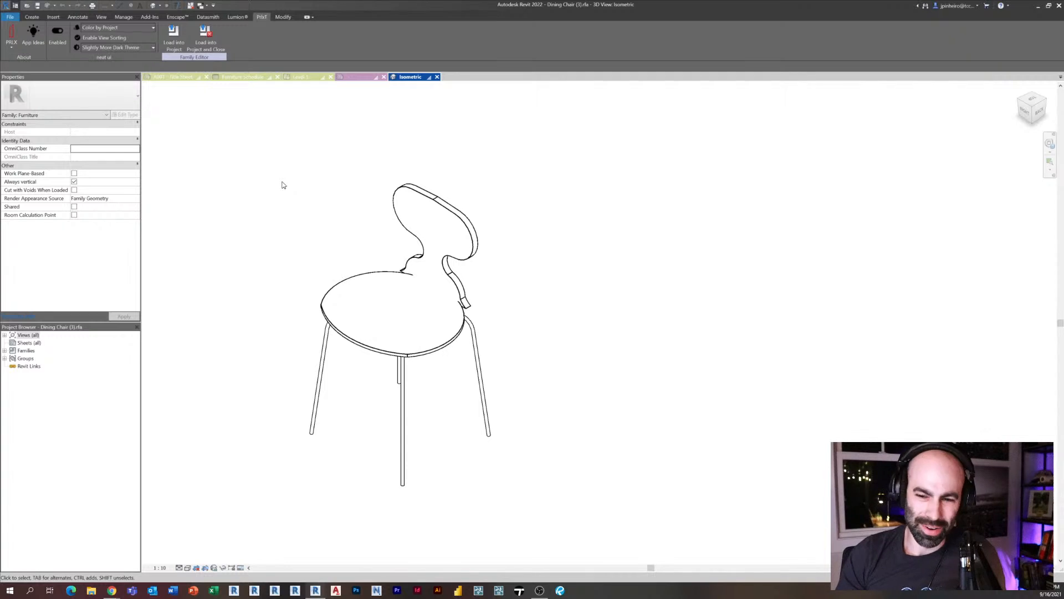
key(super+e)
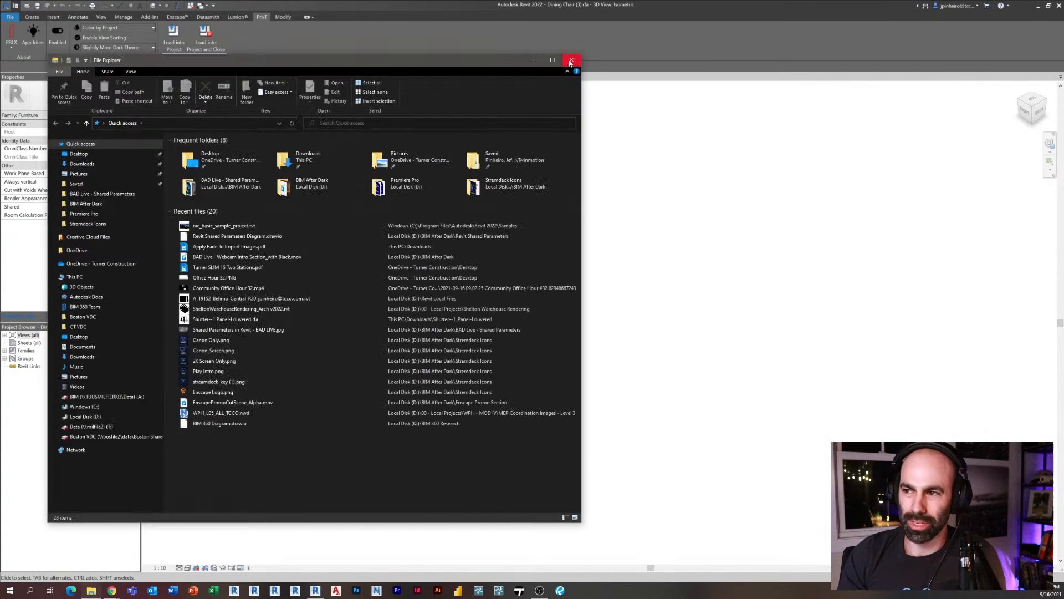
click(572, 60)
middle_drag(663, 264, 668, 268)
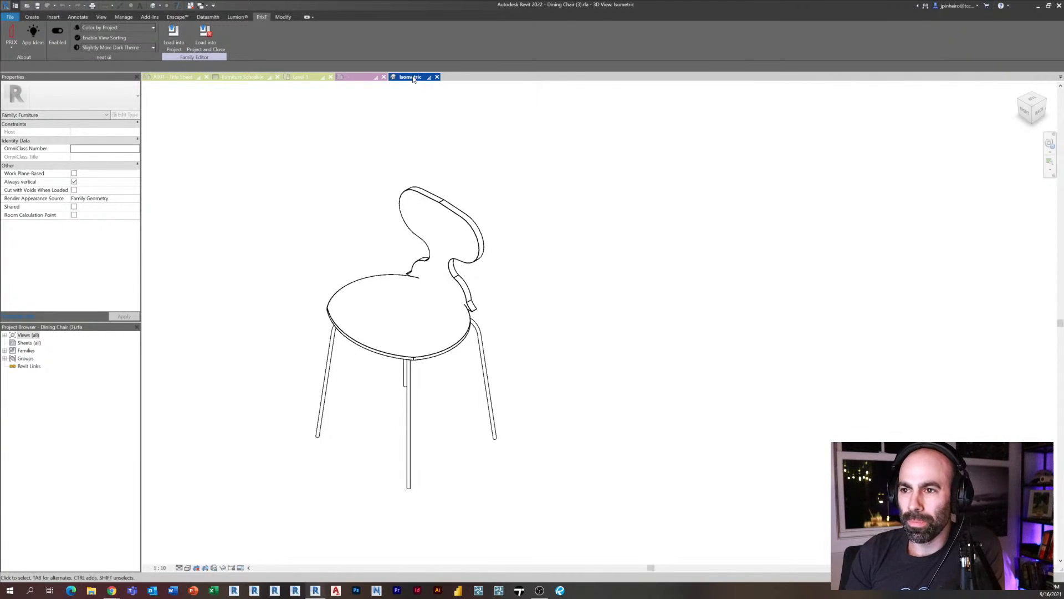
middle_drag(393, 138, 414, 174)
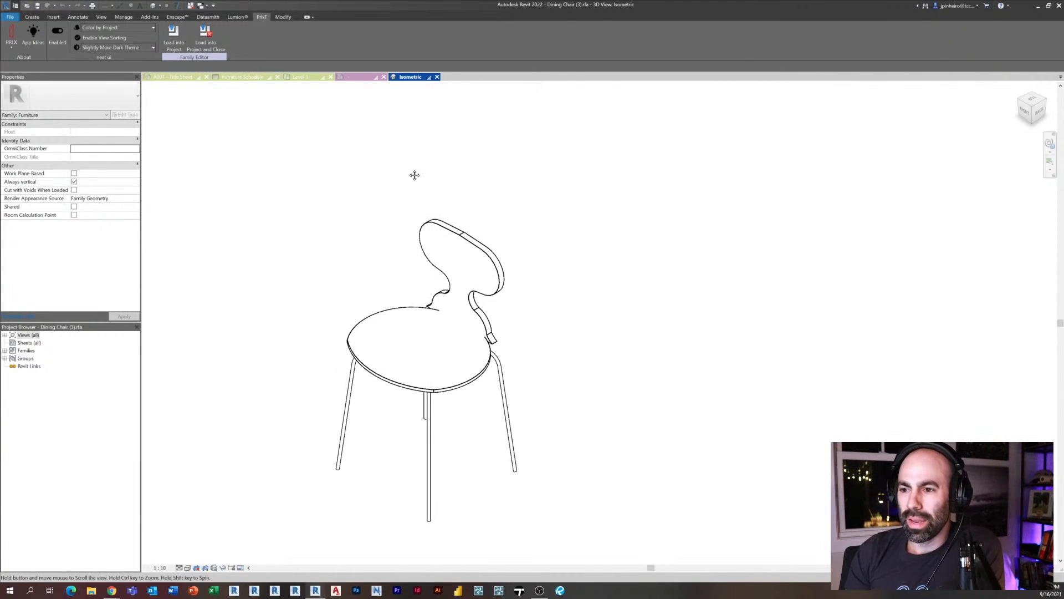
- Add an Order Number family parameter to the dining chair family as an instance text parameter grouped under Text
click(32, 17)
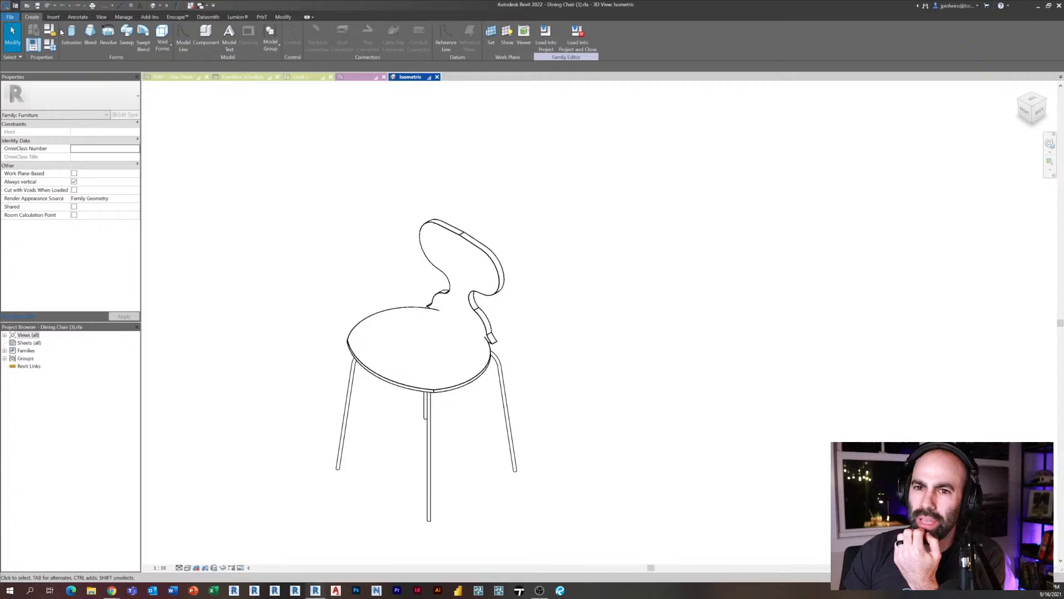
click(33, 45)
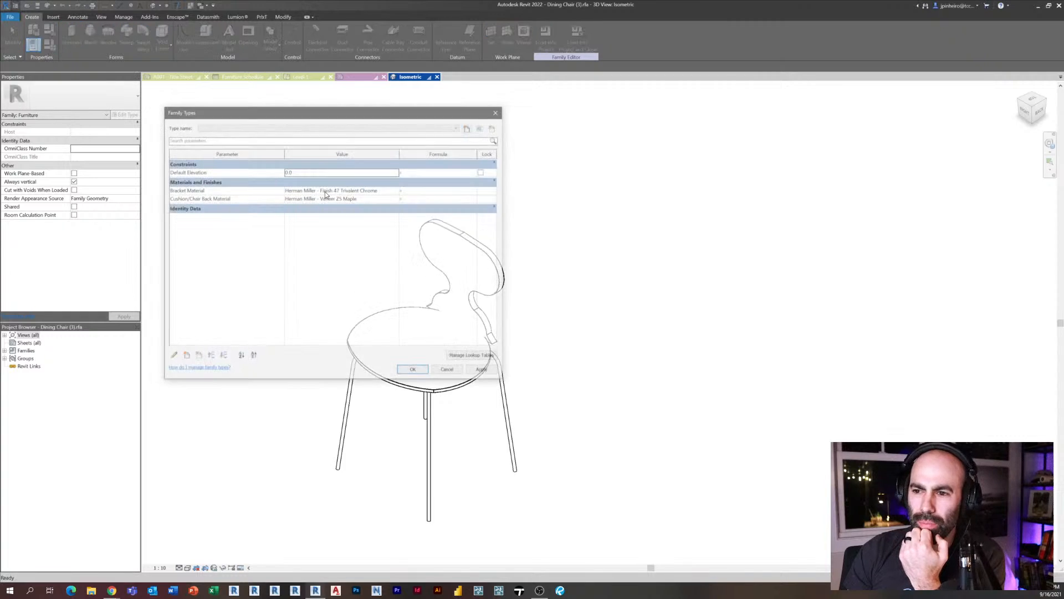
click(184, 356)
text(Ord)
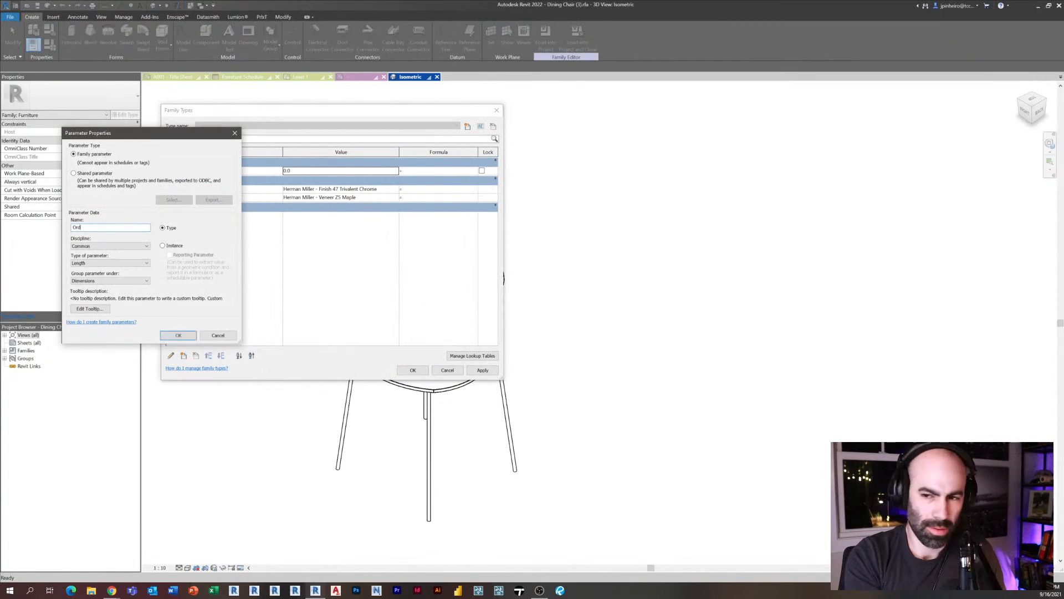
text(er Number)
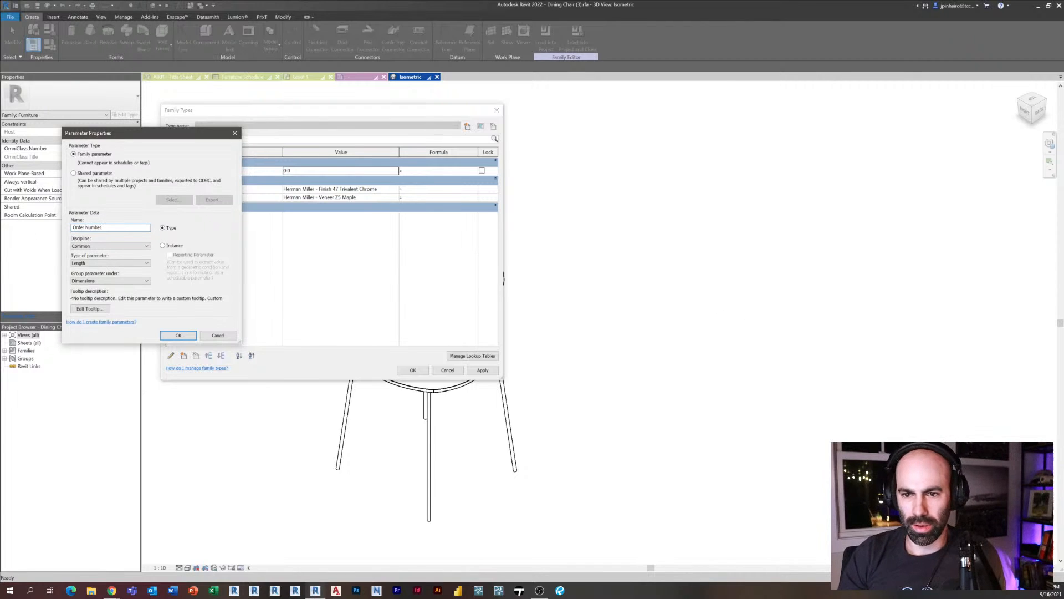
click(114, 262)
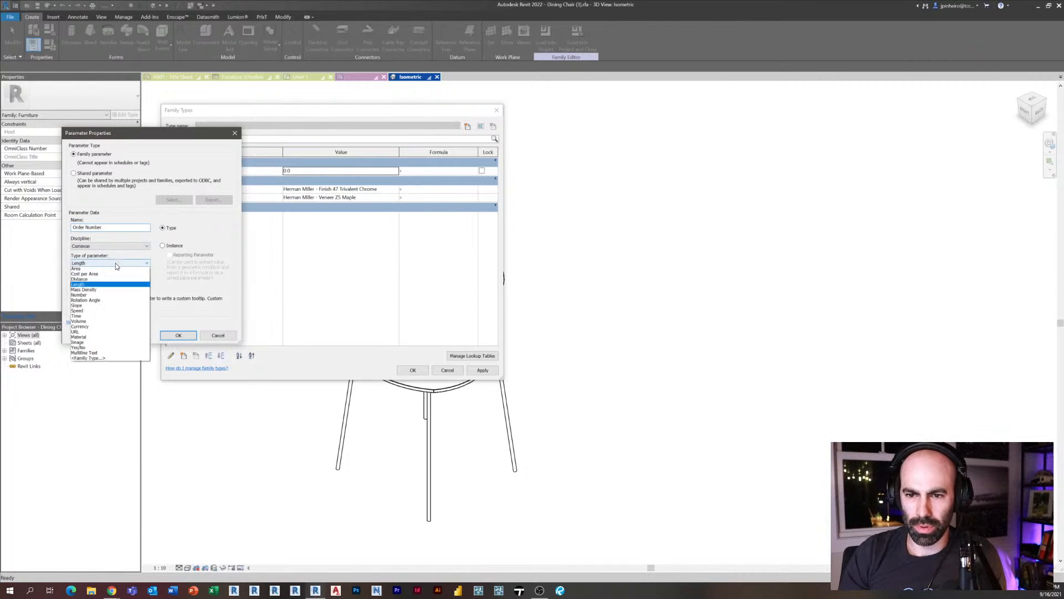
click(105, 270)
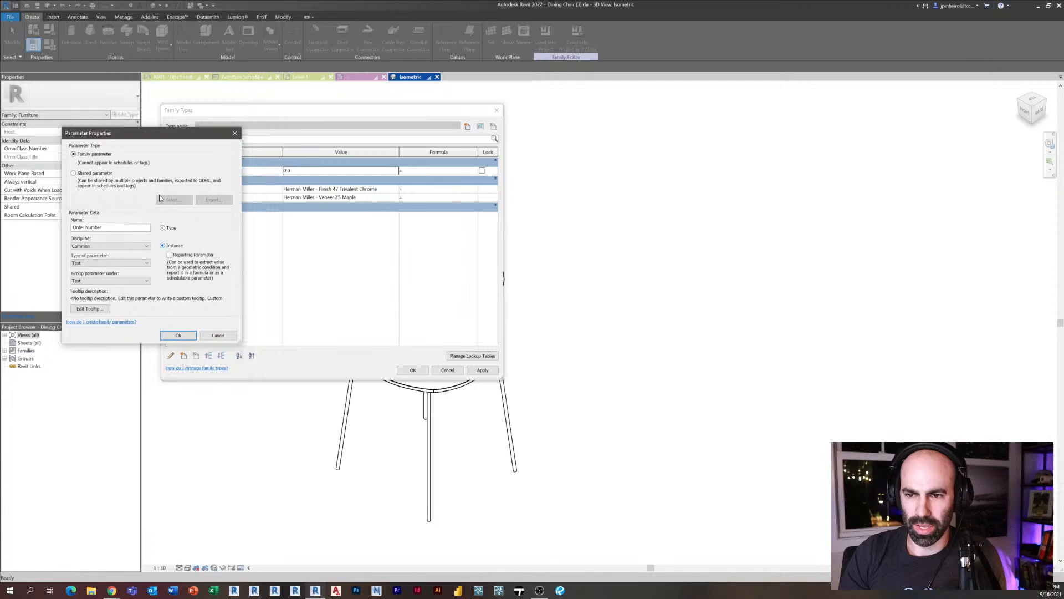
click(176, 335)
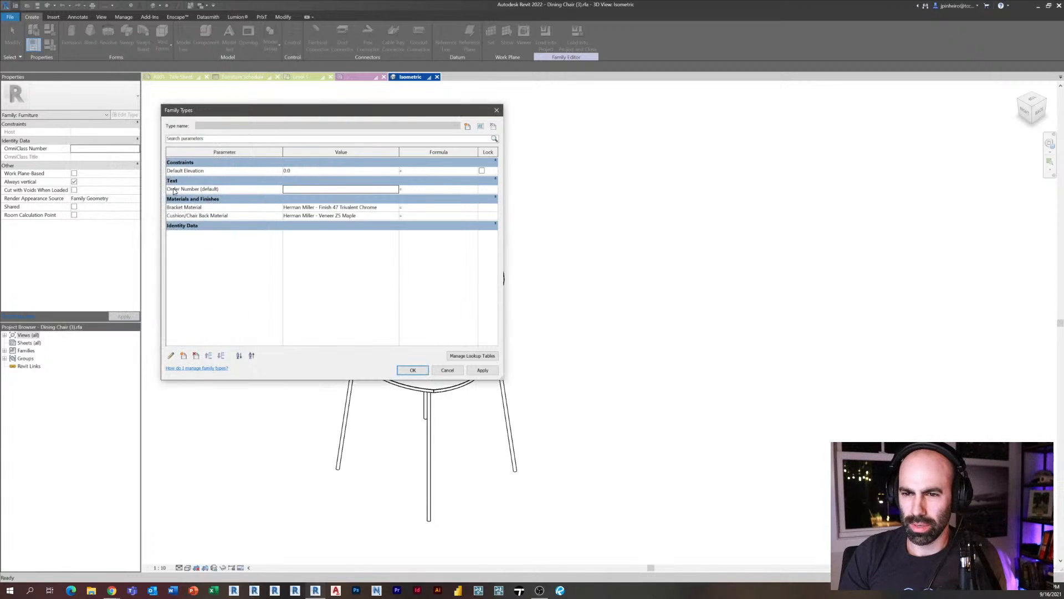
click(415, 371)
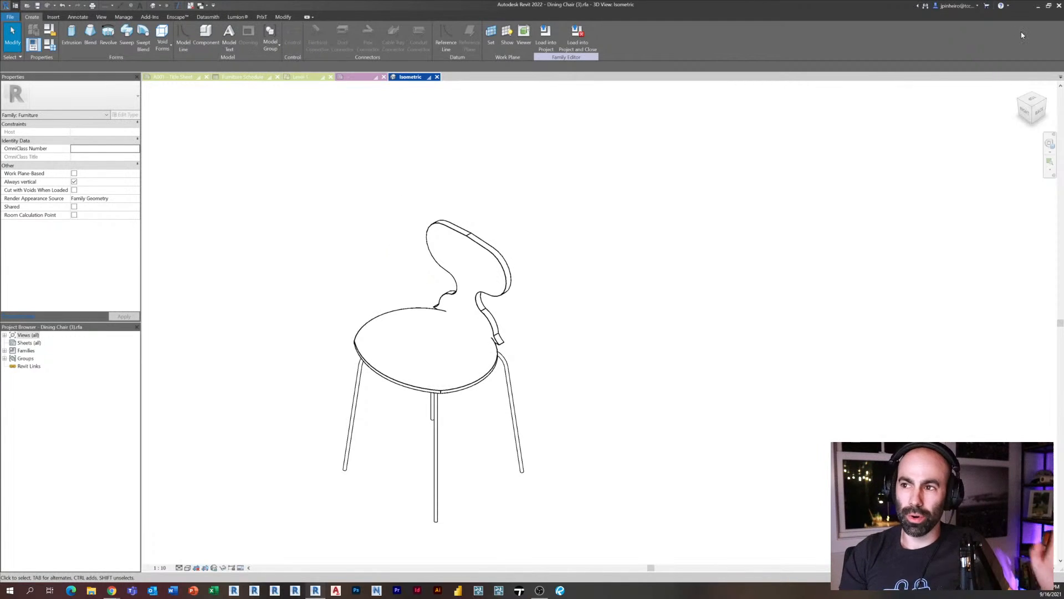
- Load the dining chair family into rac_basic_sample_project.rvt over the existing version and check the properties of the second chair on the table's left side
click(546, 34)
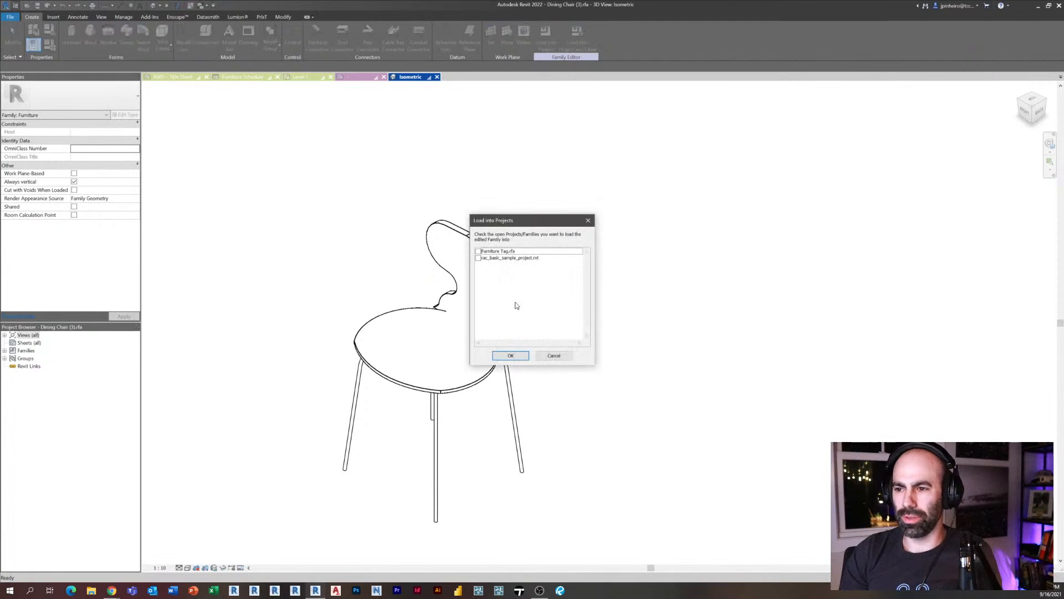
click(479, 258)
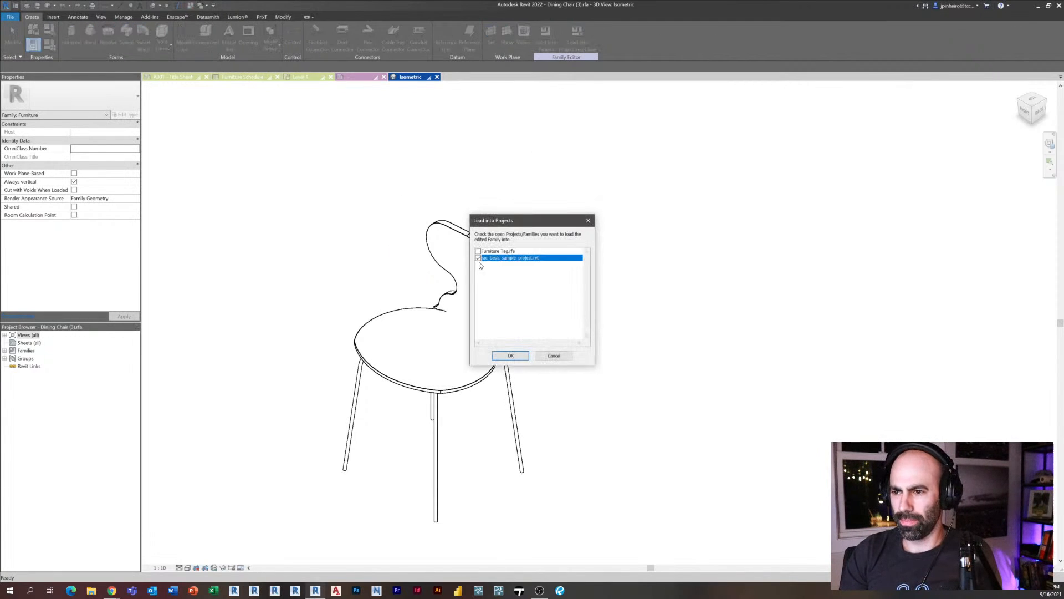
click(509, 357)
click(492, 295)
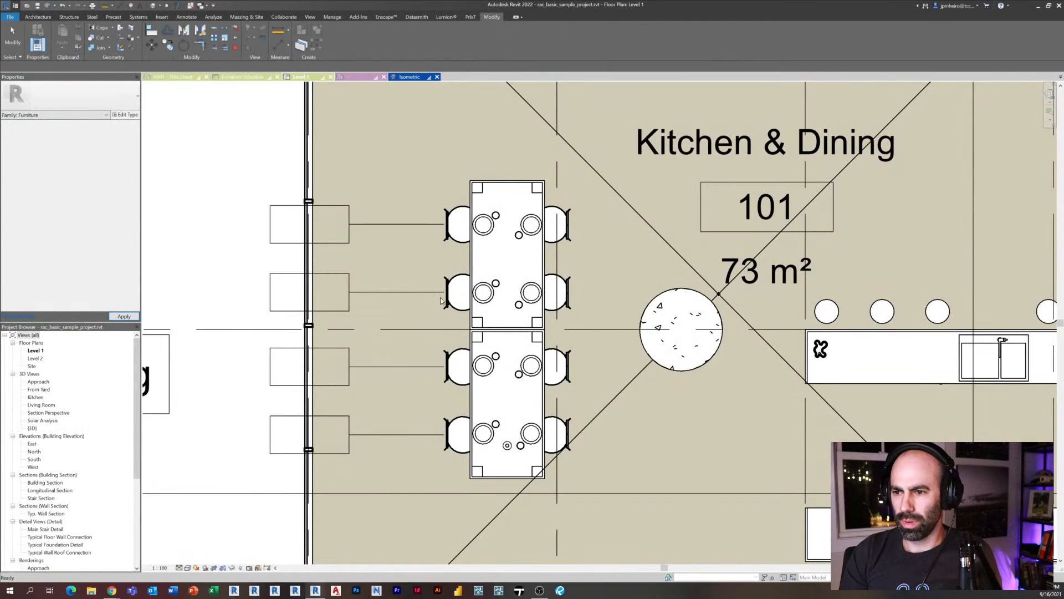
click(459, 292)
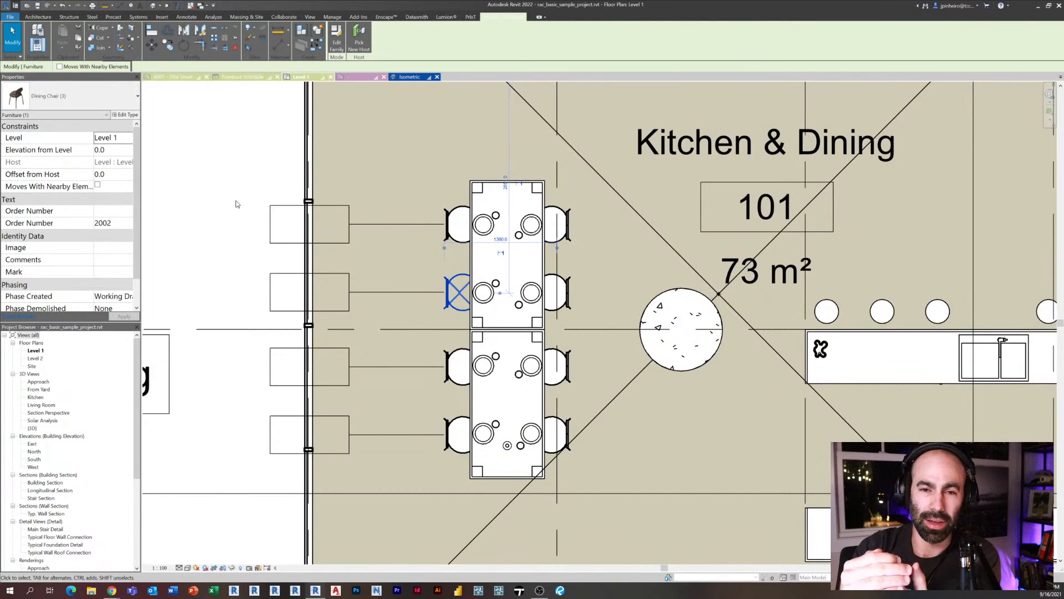
- Open the family of the uppermost dining chair's furniture tag for editing
click(291, 206)
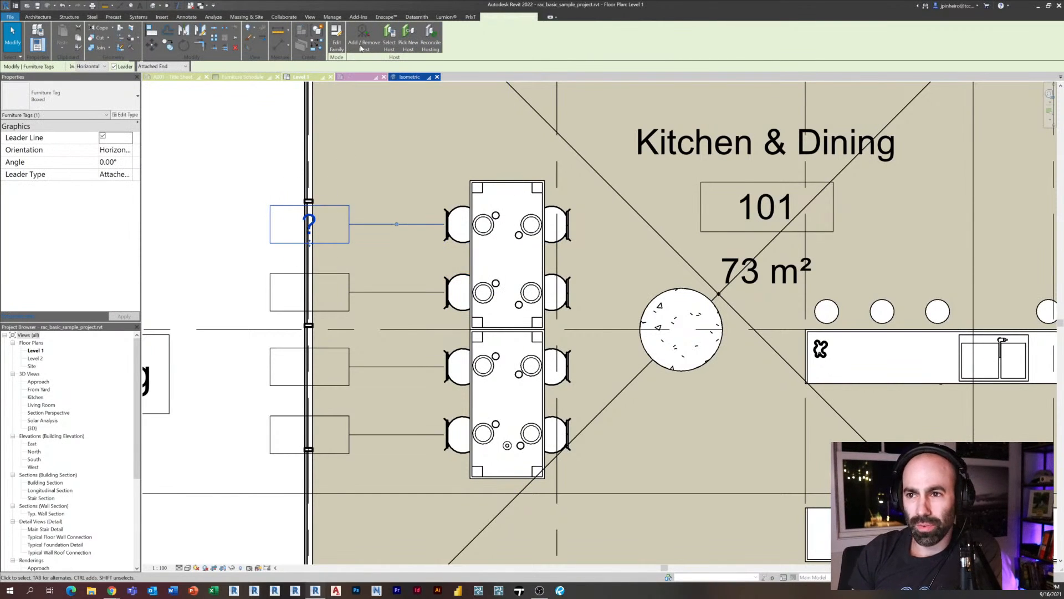
click(337, 38)
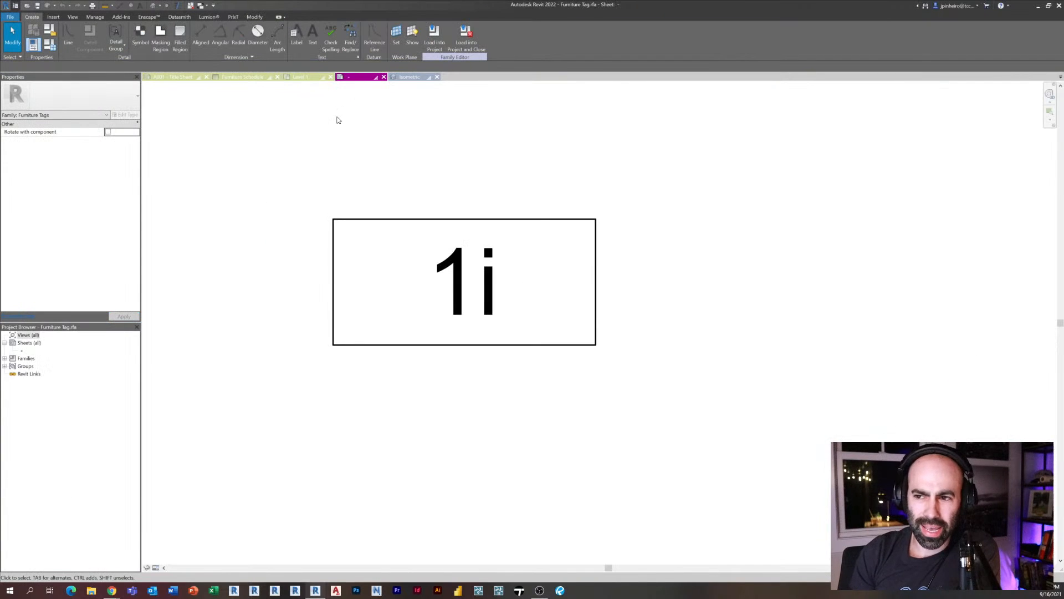
middle_drag(257, 127, 339, 163)
scroll(338, 165, down, 1)
scroll(338, 165, up, 2)
middle_drag(363, 202, 305, 190)
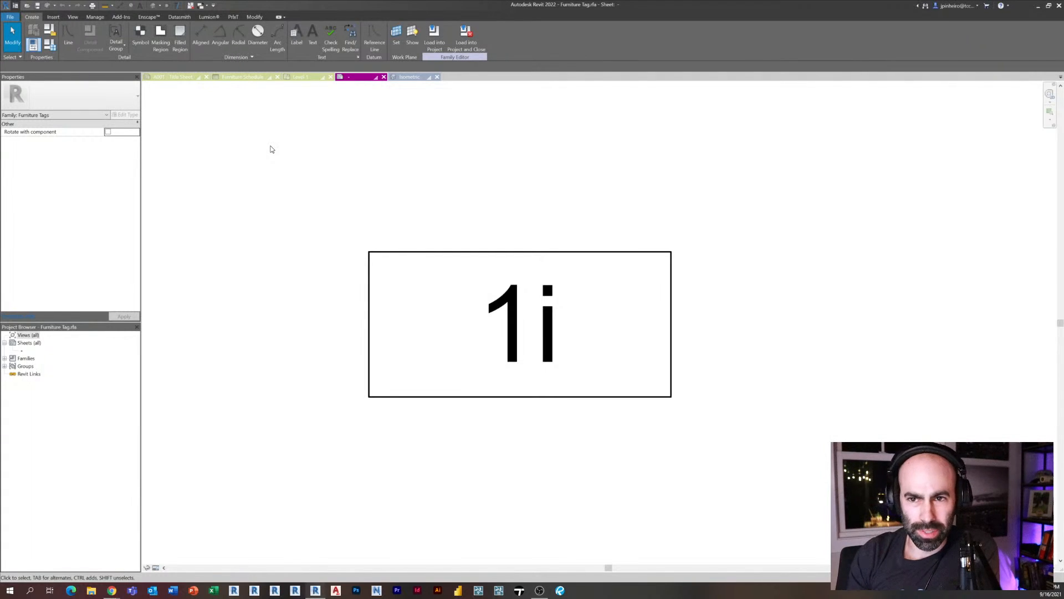
- Rename the tag family's Box Visibility parameter to Order Number and make it an instance parameter
click(50, 44)
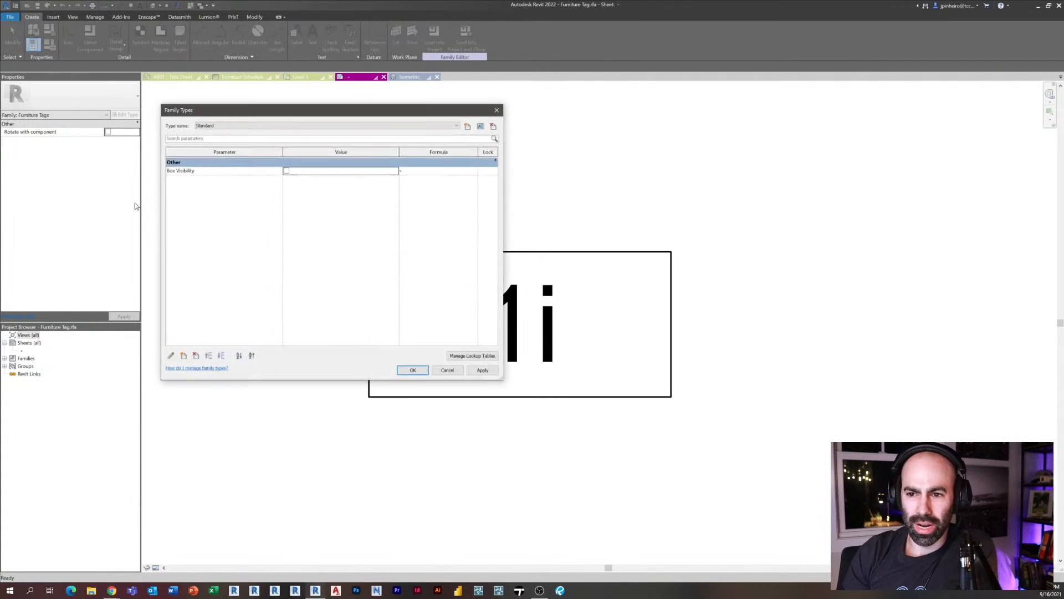
click(171, 355)
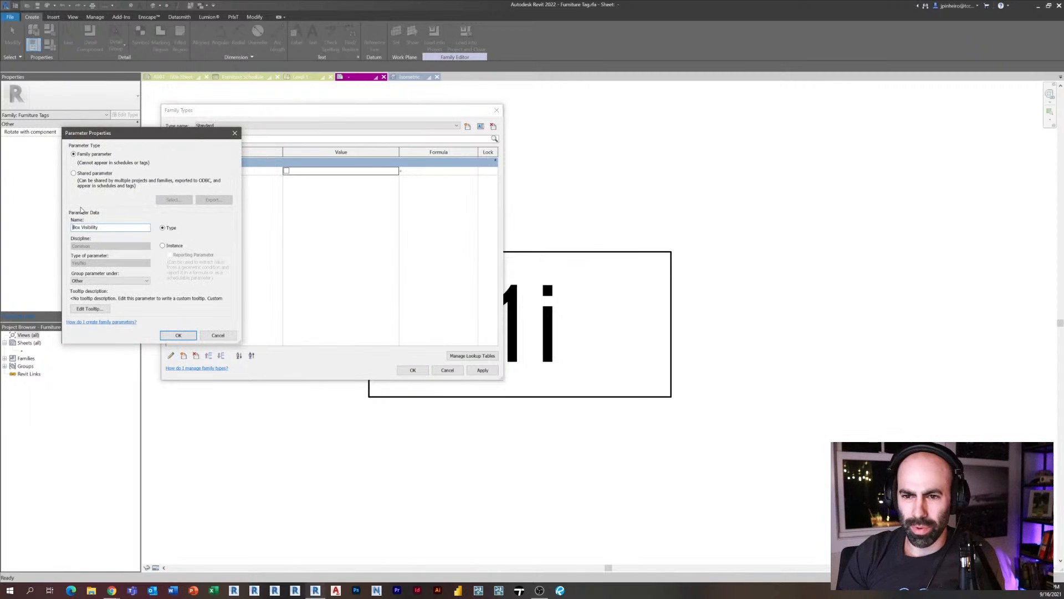
click(163, 246)
click(111, 226)
key(ctrl+a)
key(BackSpace)
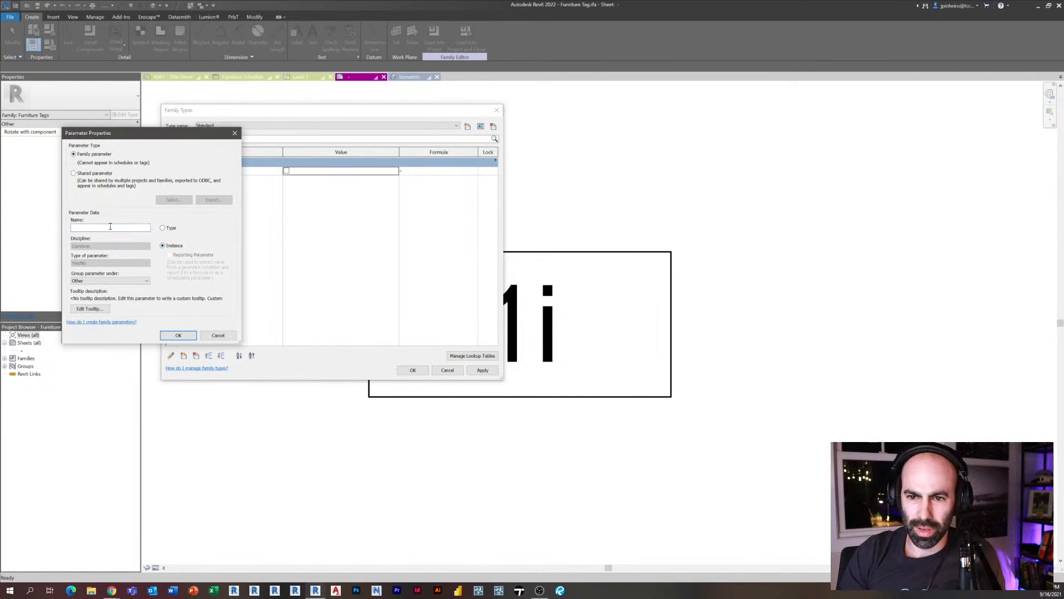
key(ctrl+z)
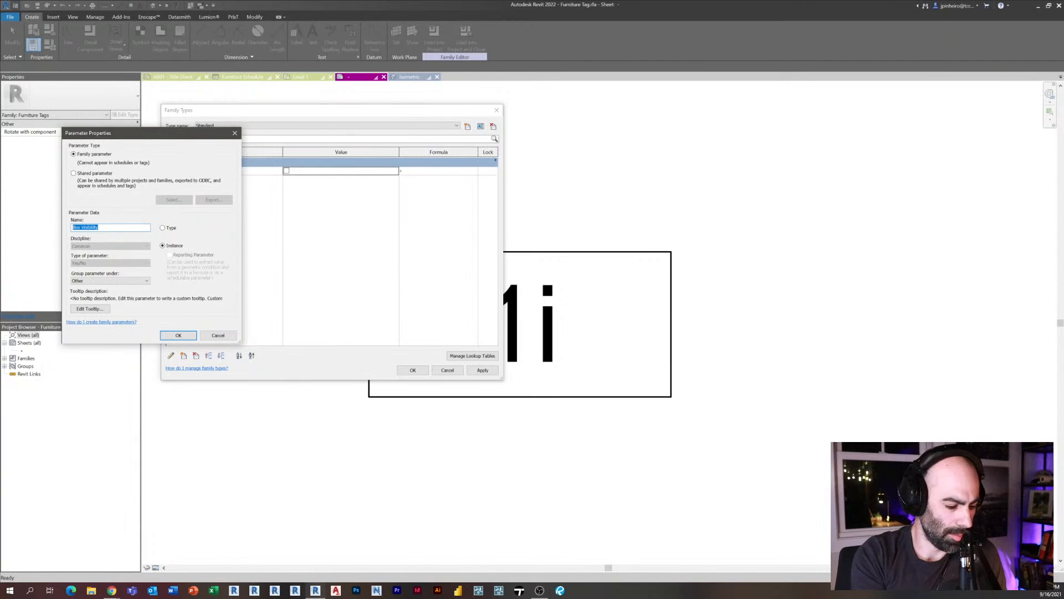
text(Order N)
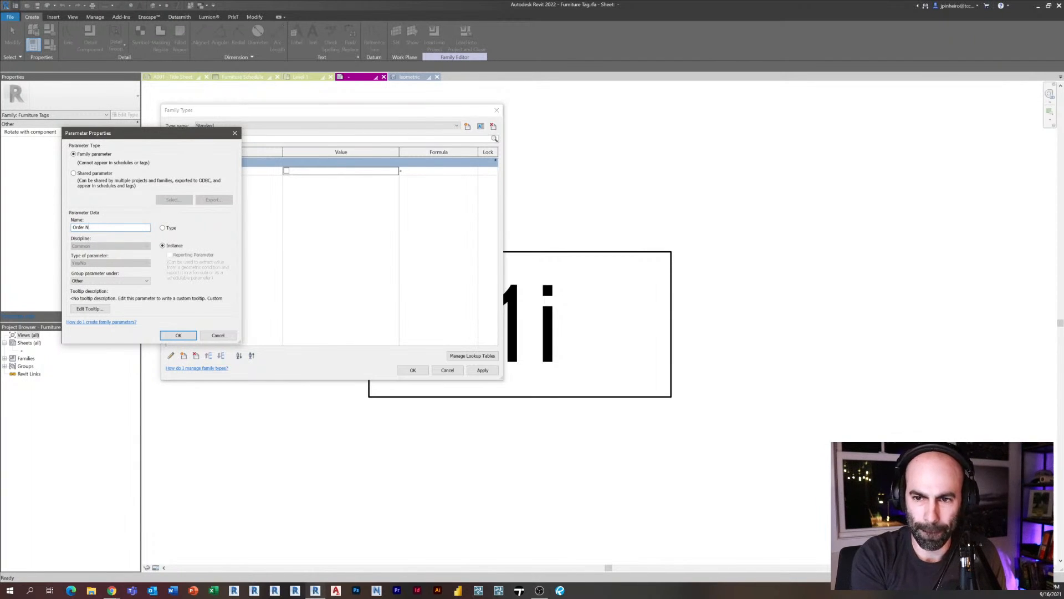
text(umber)
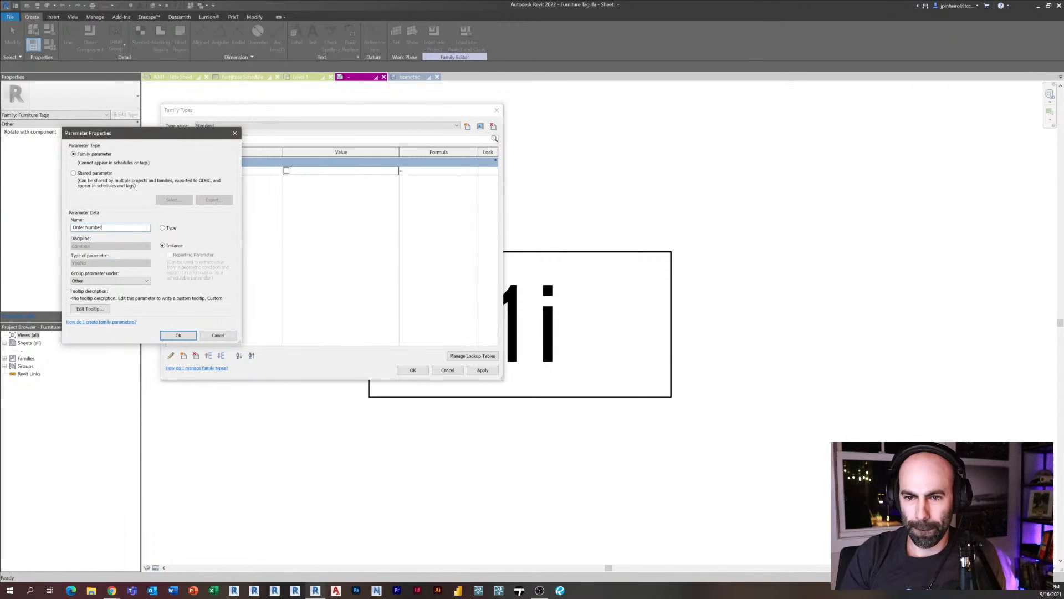
click(177, 337)
click(412, 370)
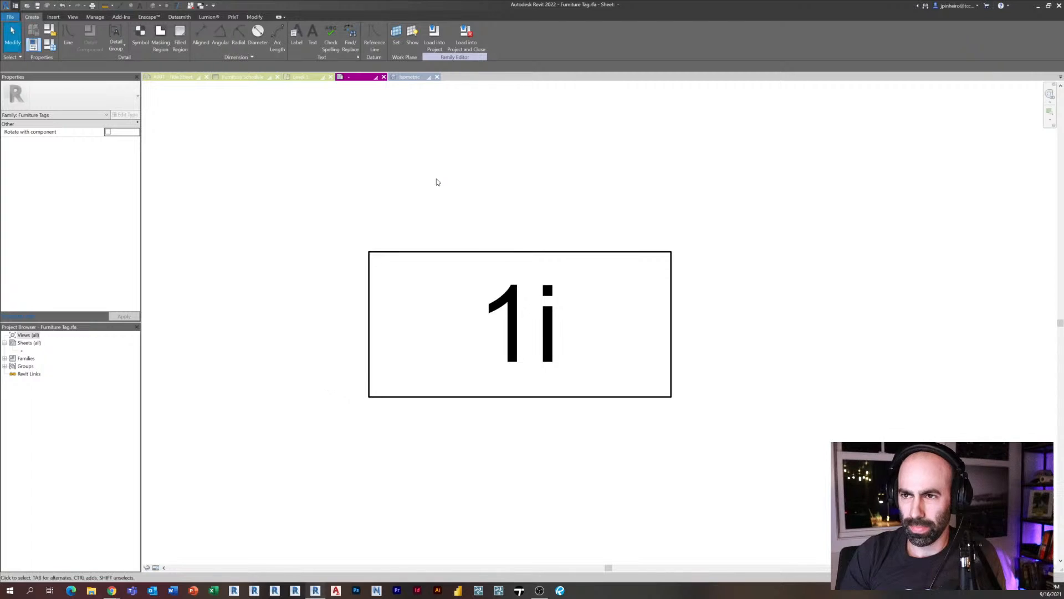
- Load the edited Furniture Tag family into the sample project over the existing version
click(435, 35)
click(505, 353)
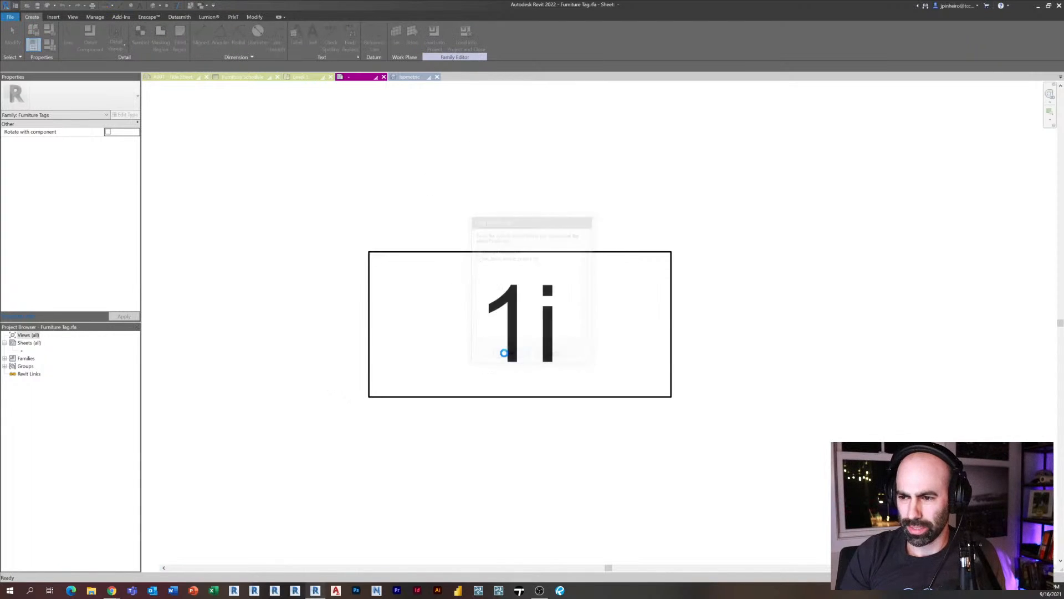
click(571, 296)
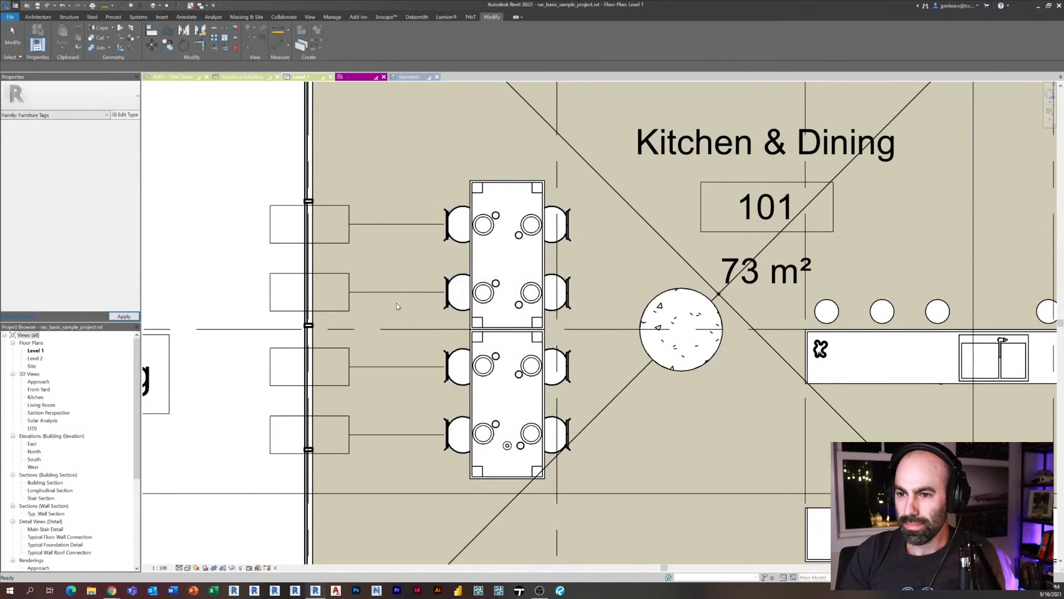
- Check the instance and type properties of the uppermost dining chair's furniture tag for the added parameter and leave them unedited
click(282, 240)
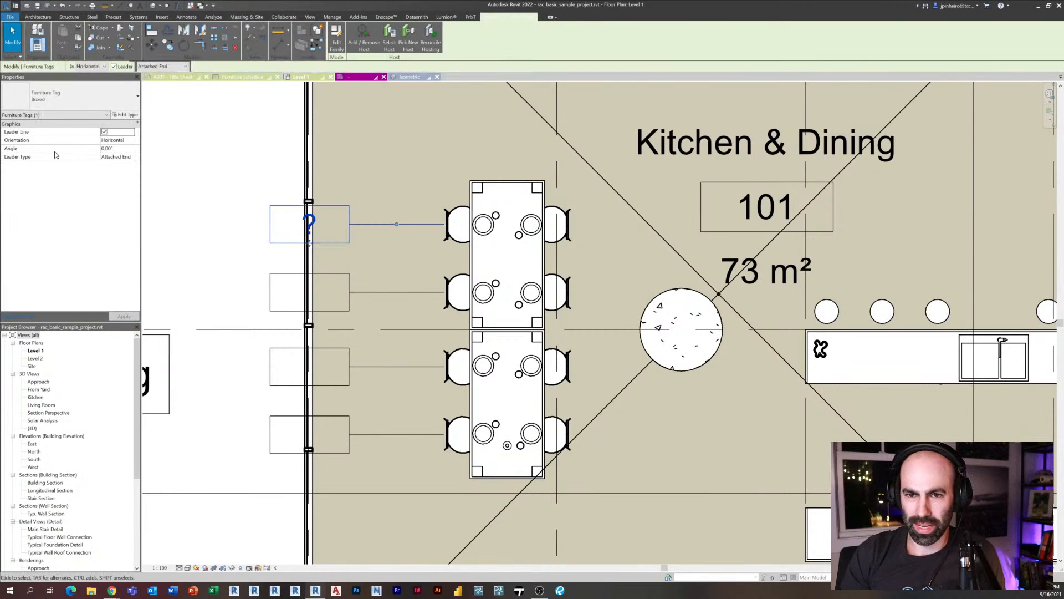
click(127, 115)
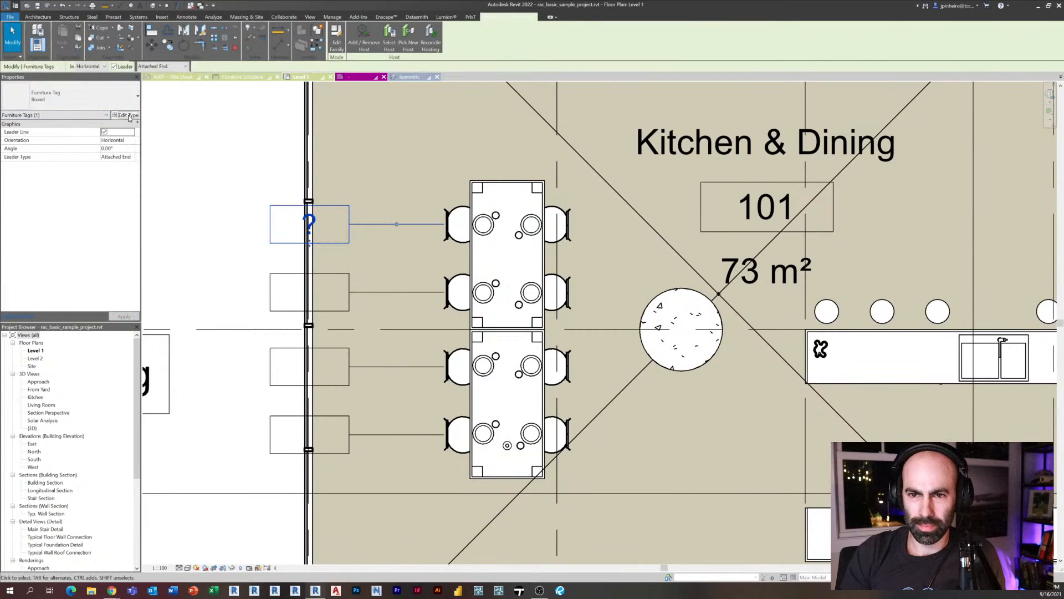
click(768, 160)
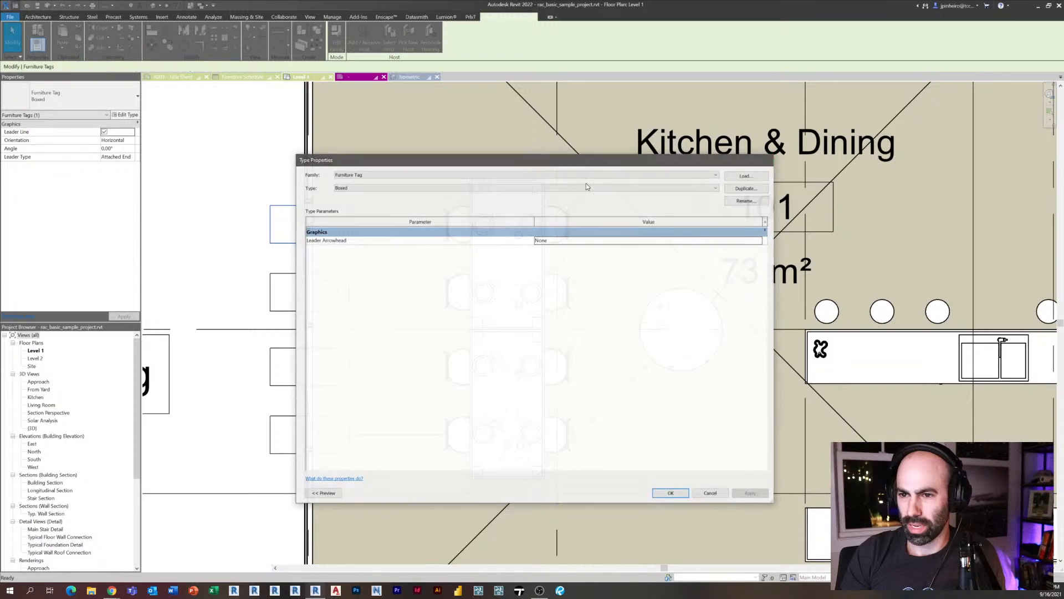
click(186, 166)
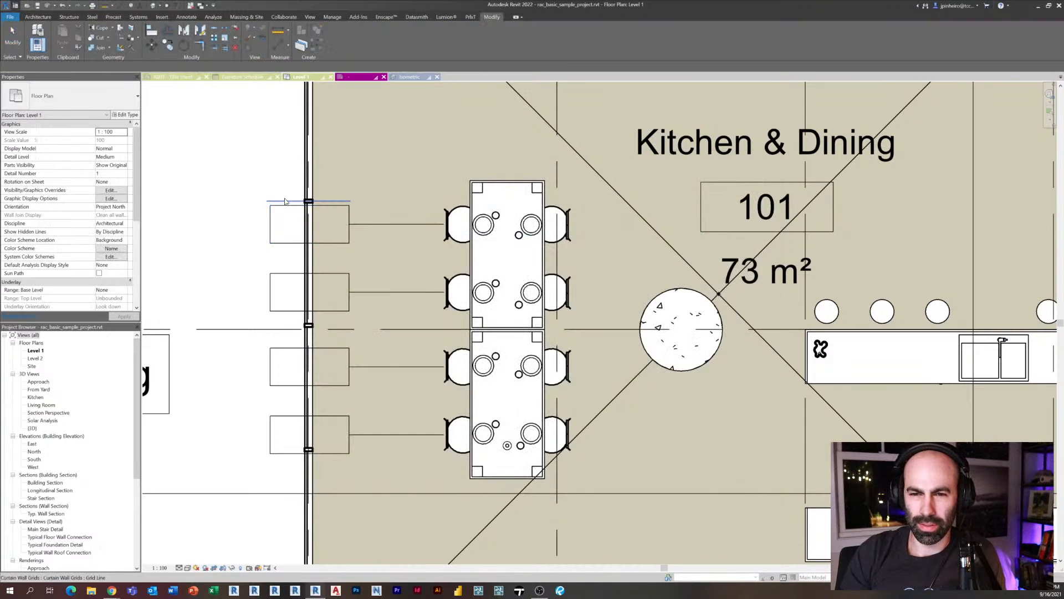
click(381, 226)
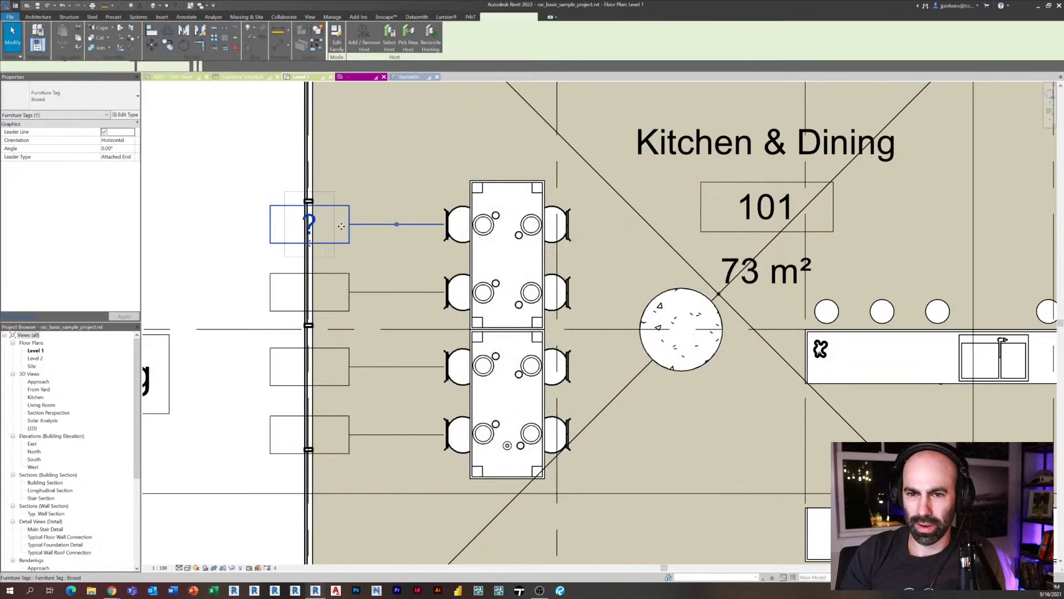
click(158, 181)
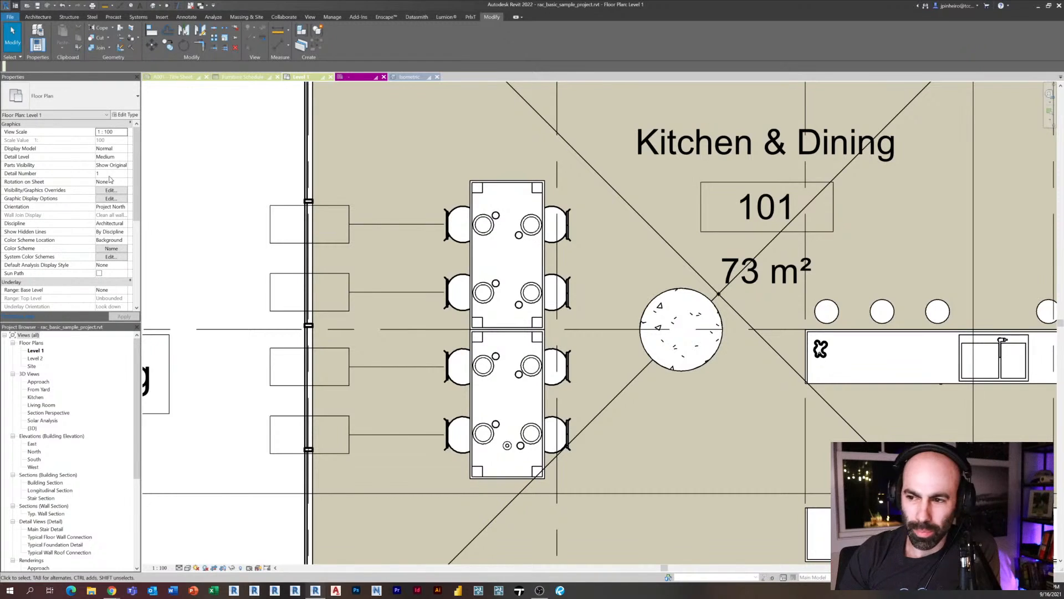
- Set the empty Order Number parameter of the uppermost dining chair on the table's left side to 3000
click(445, 236)
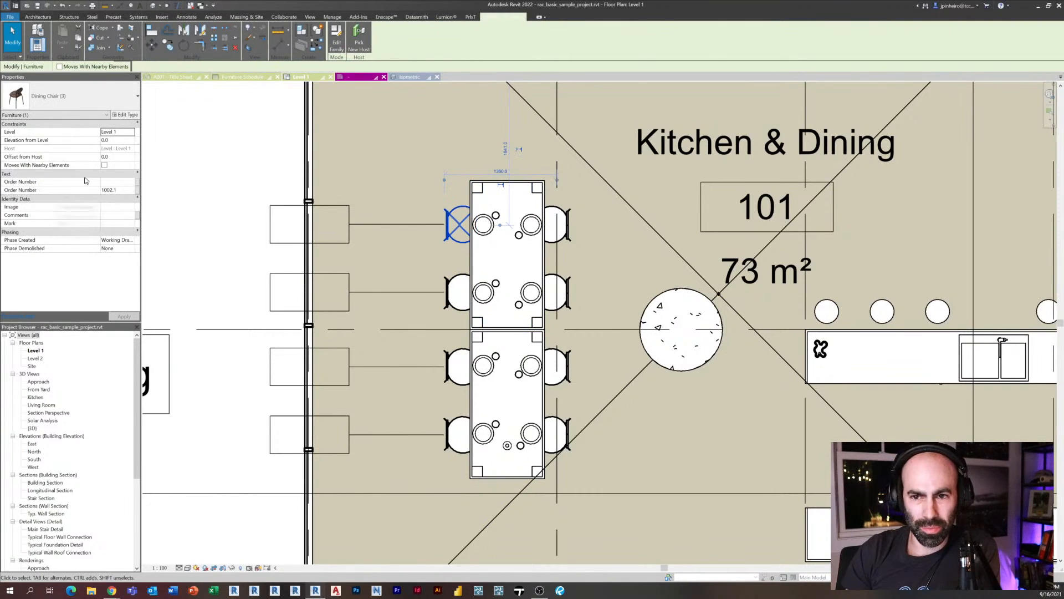
click(118, 182)
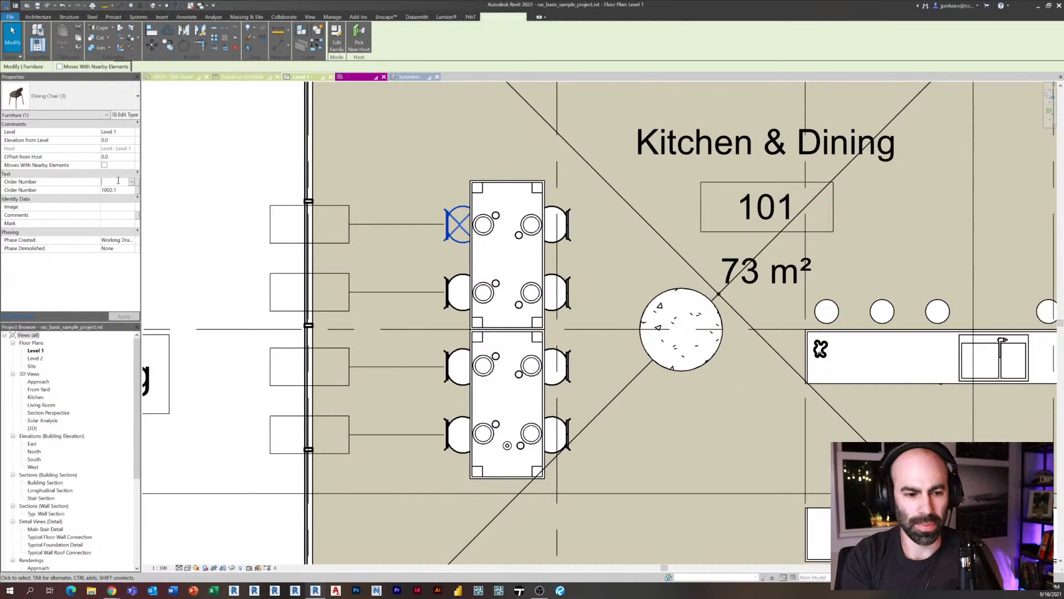
text(3000)
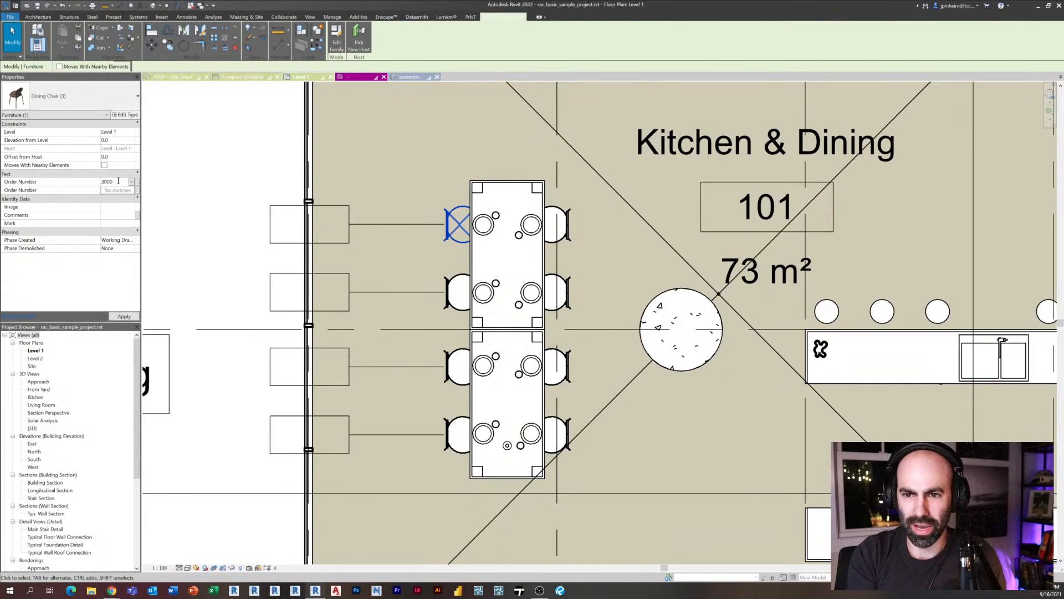
key(Return)
- Open the Furniture Schedule to review the dining chairs' Order Number values
click(98, 460)
scroll(78, 513, down, 3)
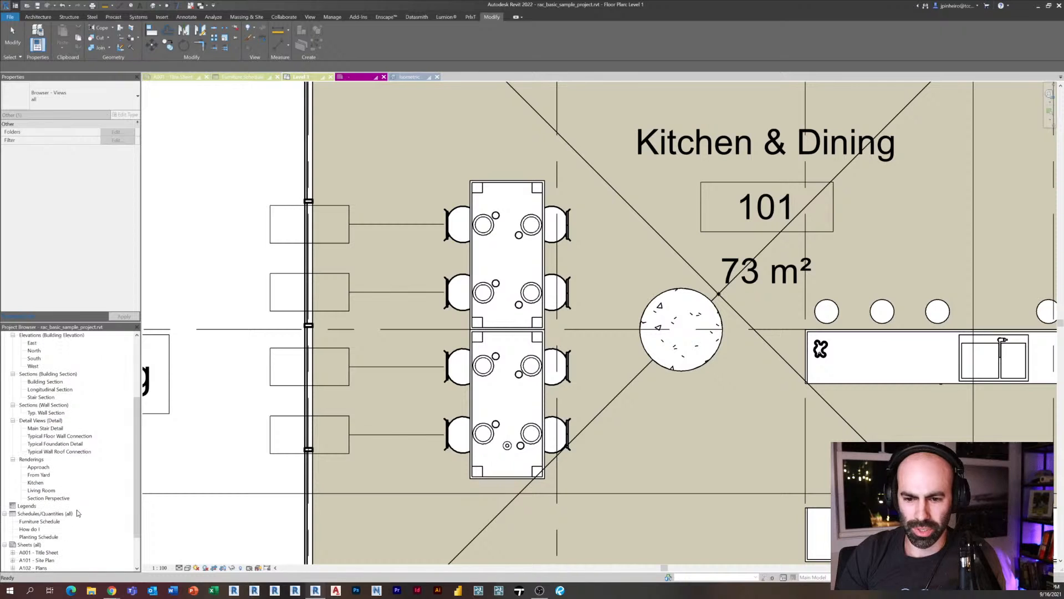
scroll(103, 477, down, 2)
click(45, 483)
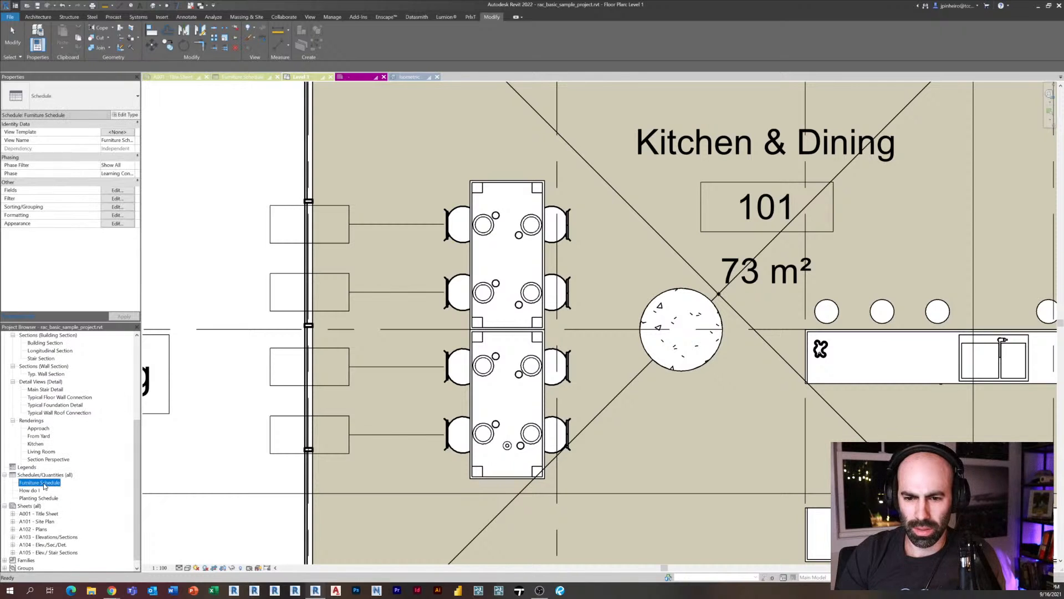
double_click(45, 486)
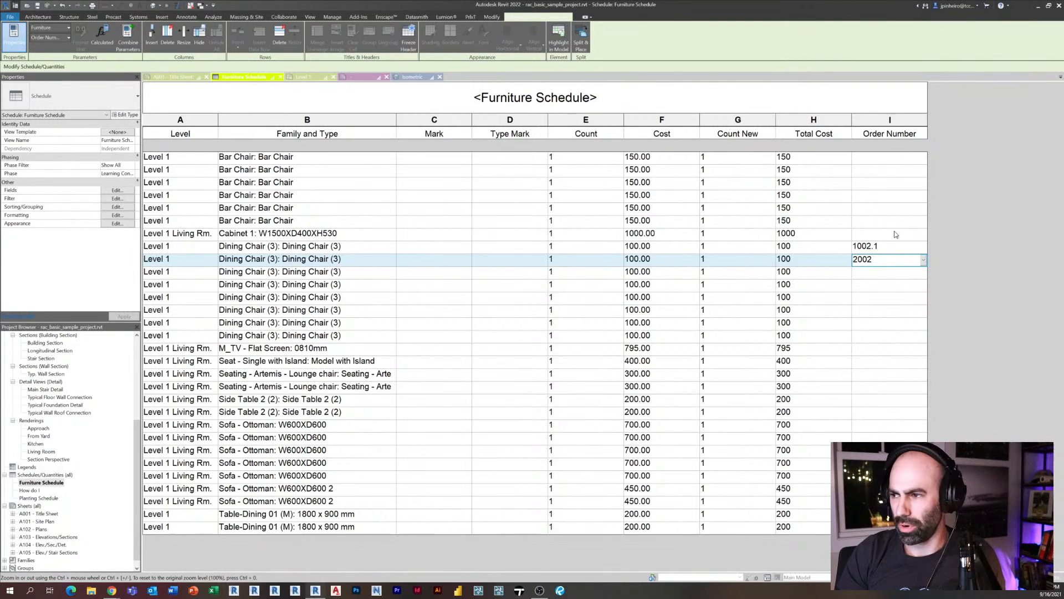
- Check the Furniture Schedule's available fields for the family's own Order Number parameter and leave the scheduled fields as they are
click(127, 190)
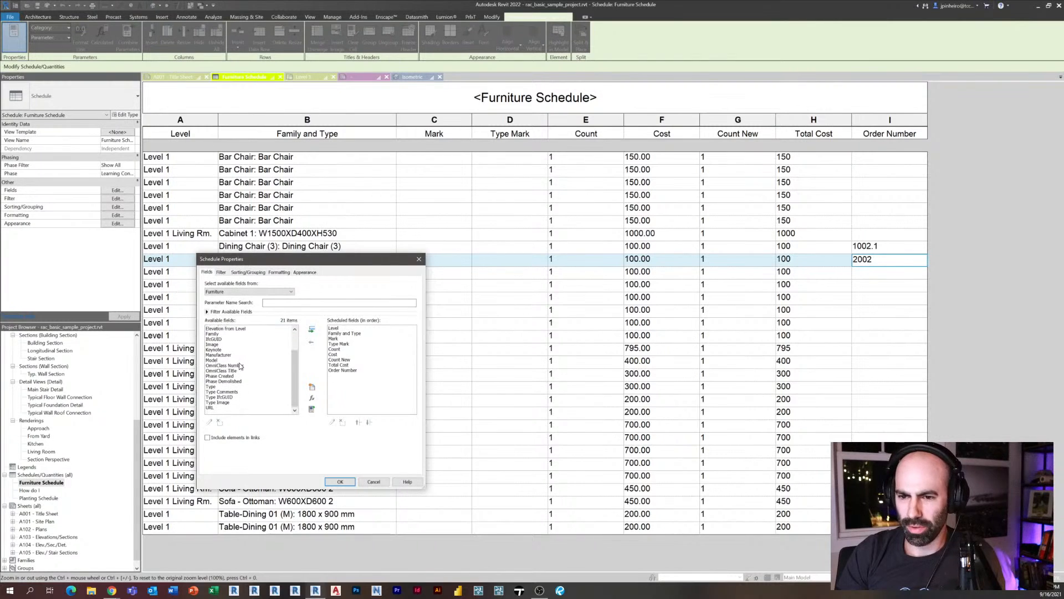
click(220, 366)
click(216, 371)
click(215, 381)
click(215, 370)
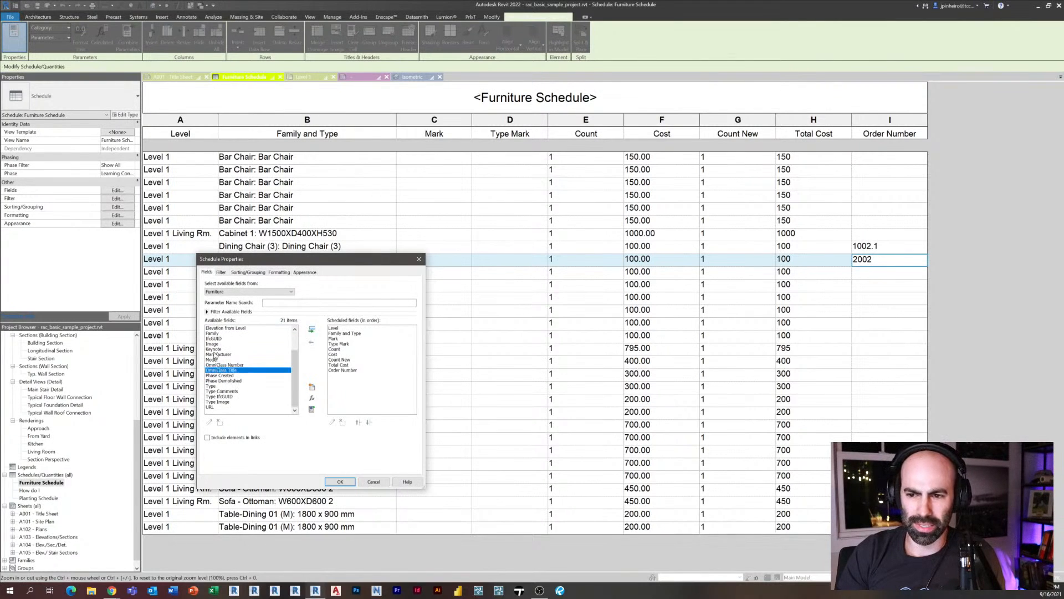
click(215, 354)
click(257, 338)
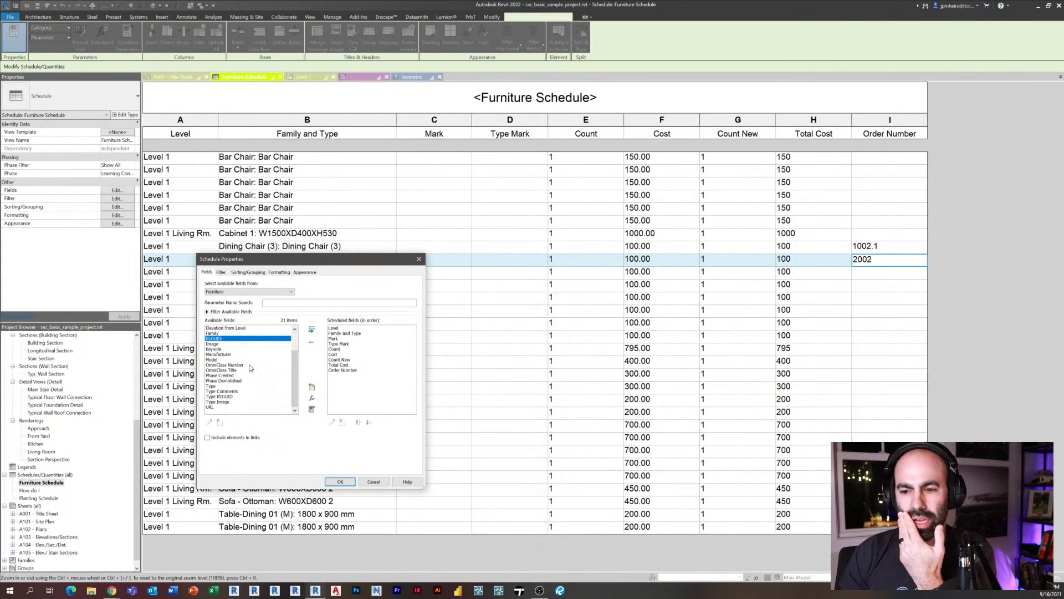
click(353, 480)
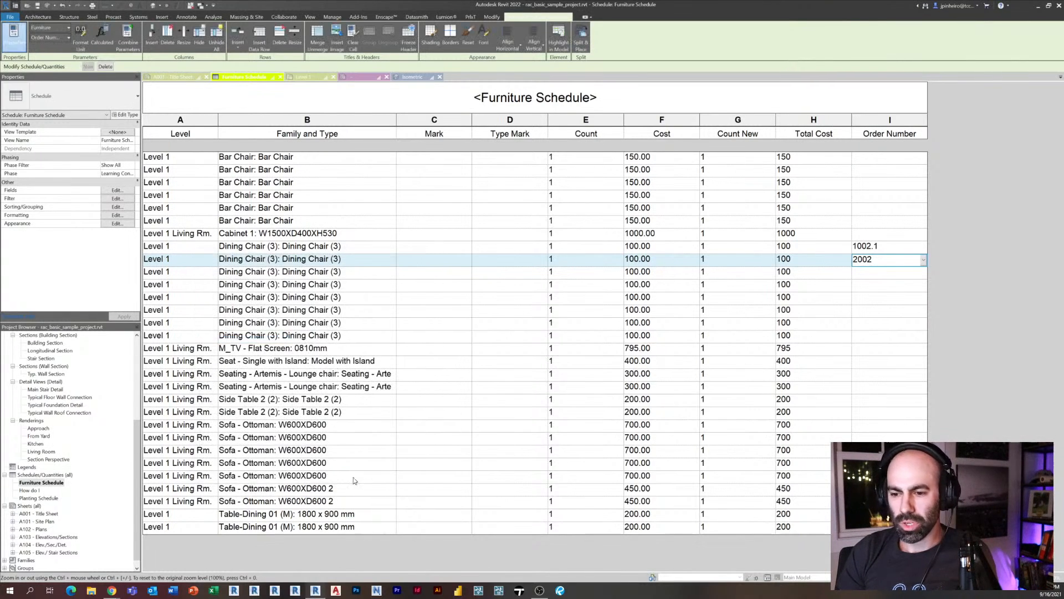
- Return to the Level 1 floor plan and check the uppermost dining chair's two Order Number parameters on the table's left side
click(67, 437)
drag(137, 442, 148, 339)
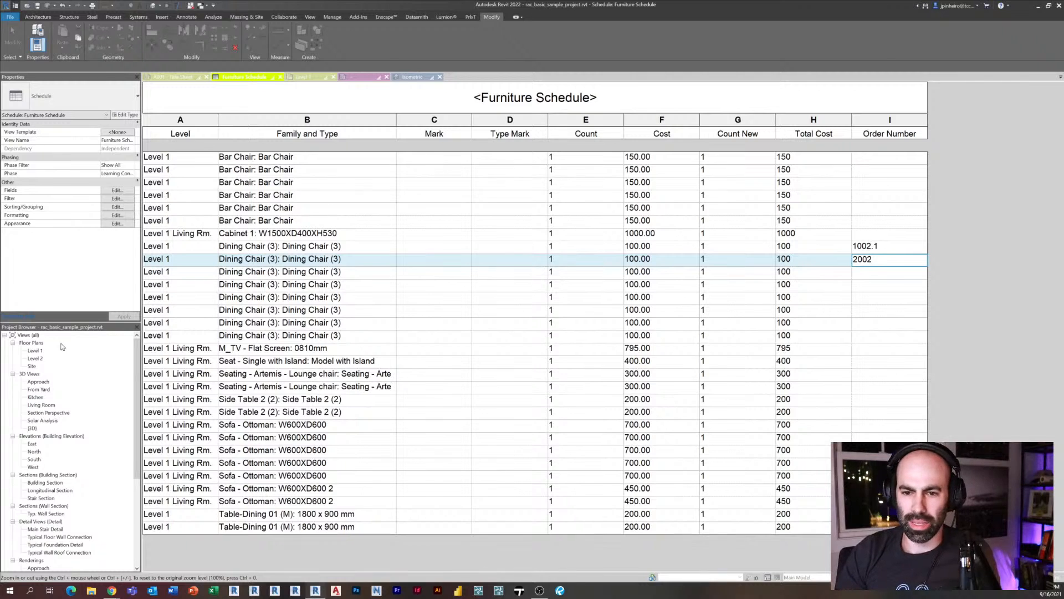
double_click(34, 350)
key(Escape)
scroll(403, 280, down, 5)
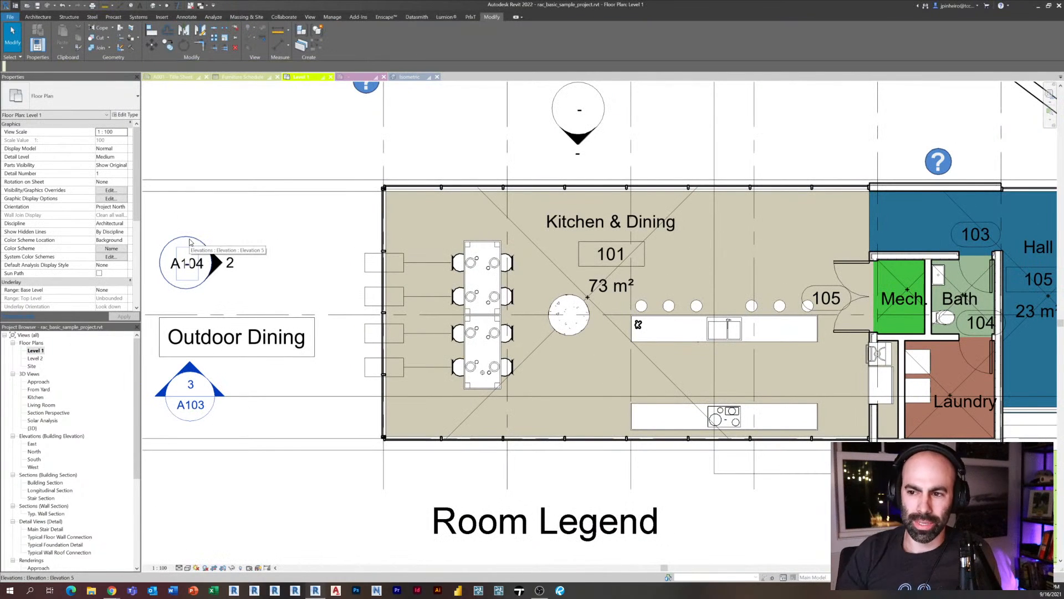
click(459, 262)
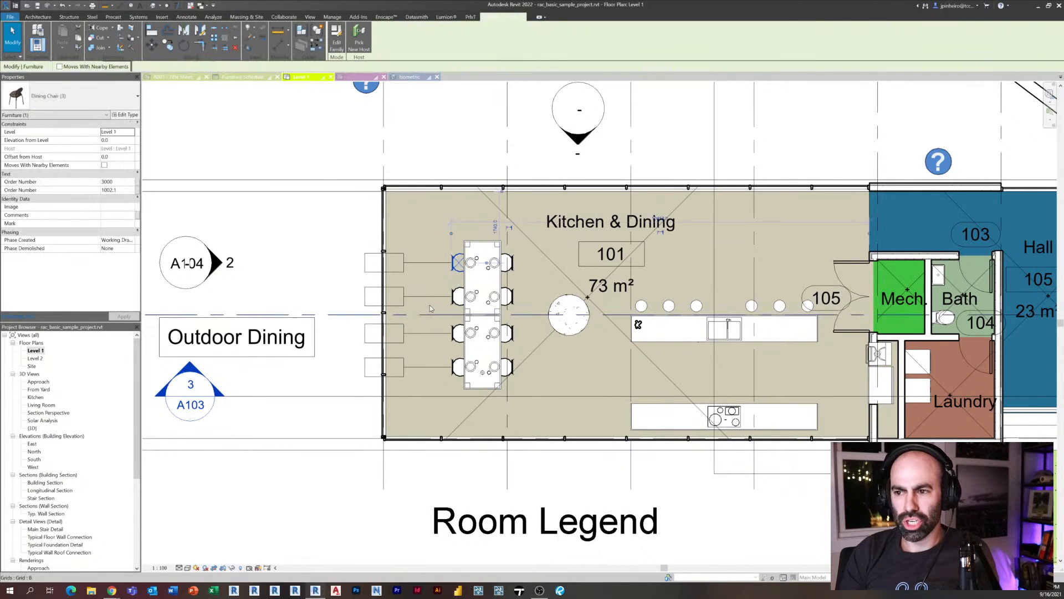
click(306, 140)
- Close the inactive project views, keeping the Level 1 floor plan open around the dining table
middle_drag(520, 279, 433, 286)
scroll(469, 285, up, 1)
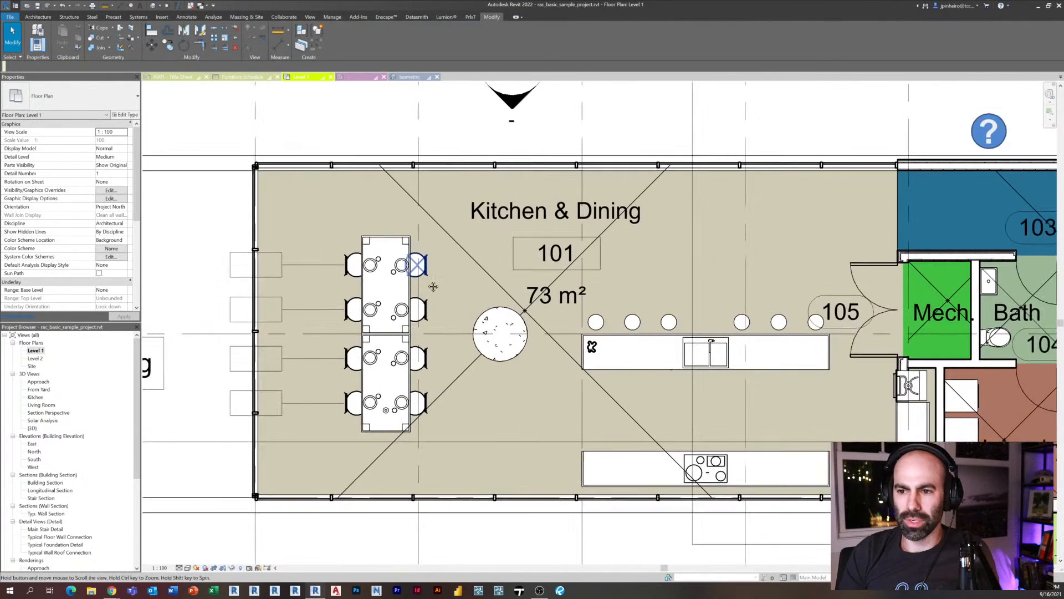
scroll(421, 277, up, 1)
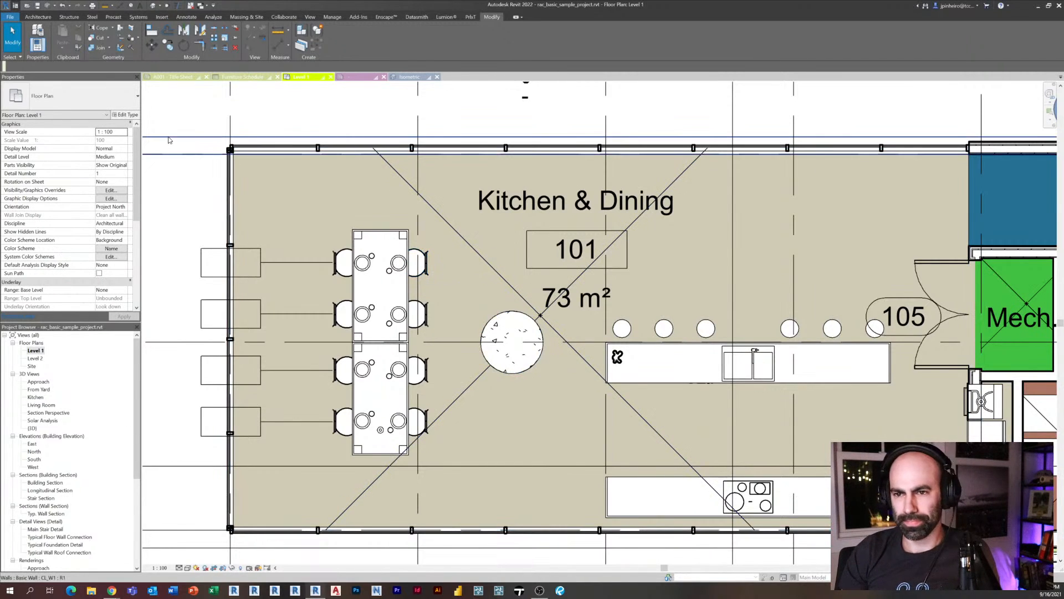
middle_drag(181, 113, 199, 120)
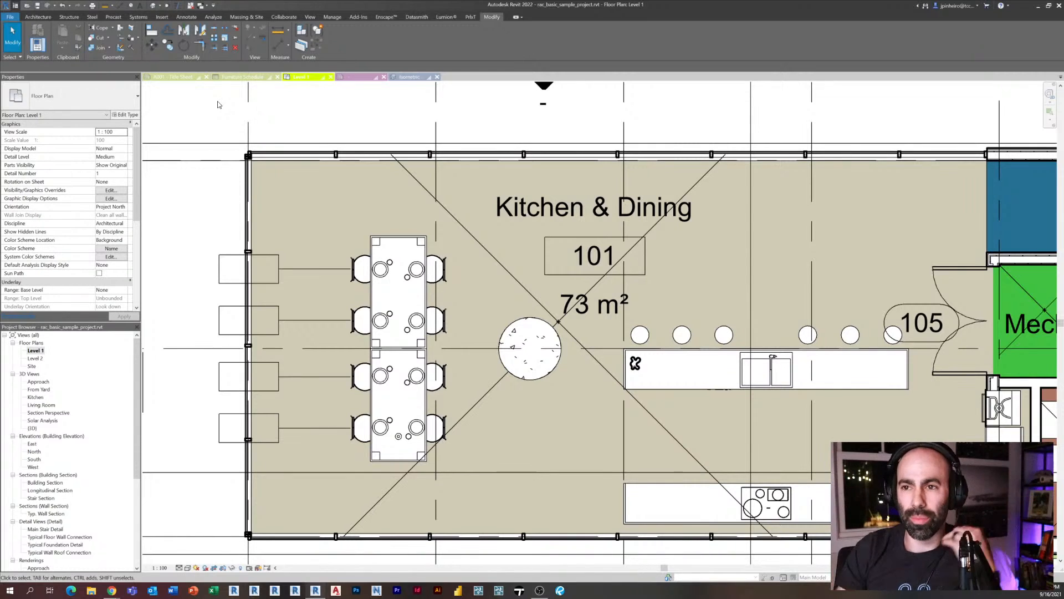
click(190, 5)
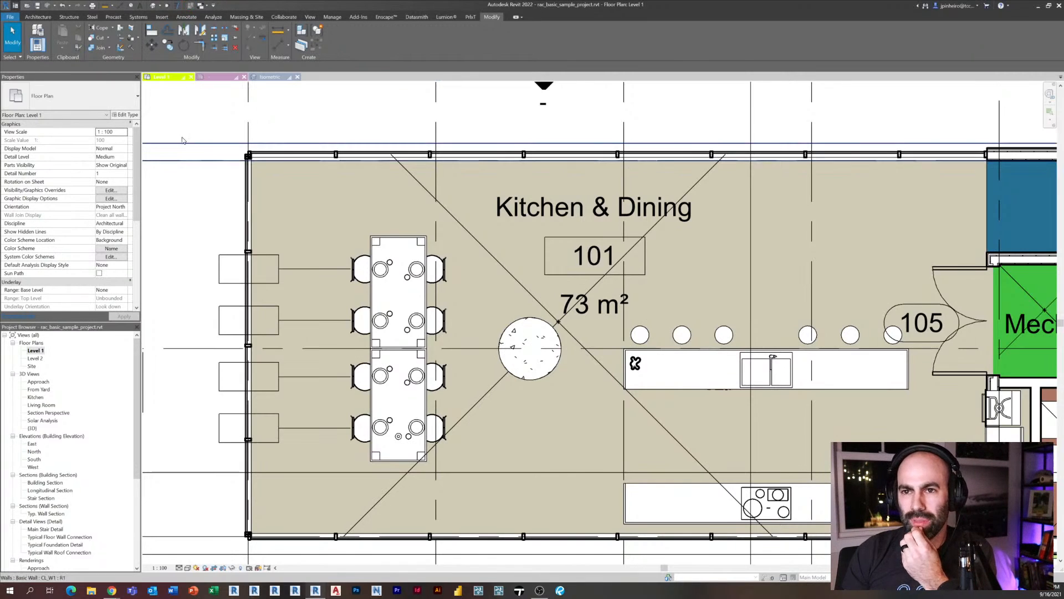
click(183, 143)
click(364, 97)
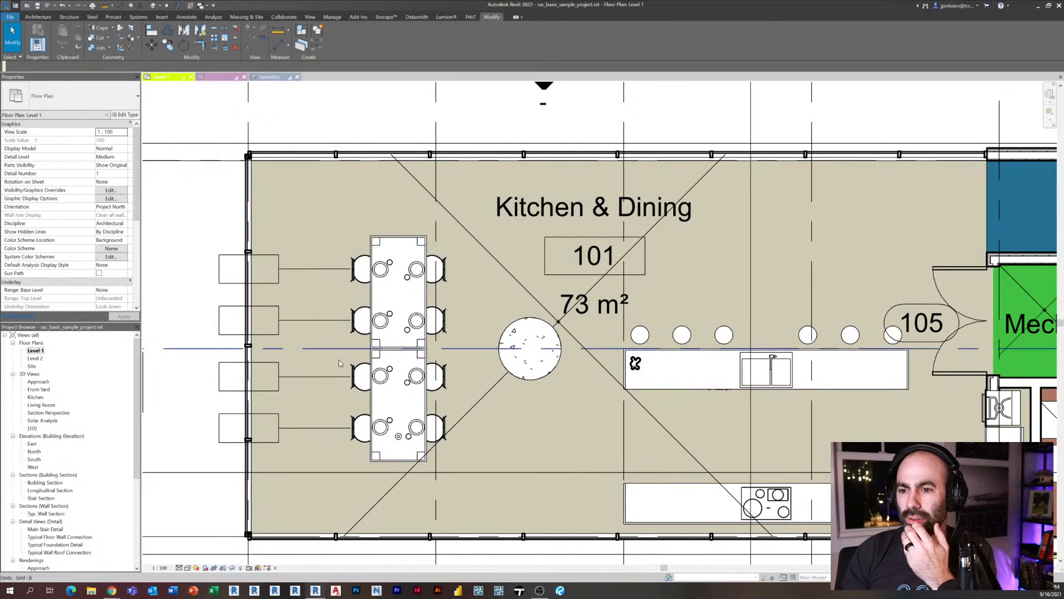
- Undo the recent run of changes, back past the chair tags and tag family loading into the schedule edits
click(69, 6)
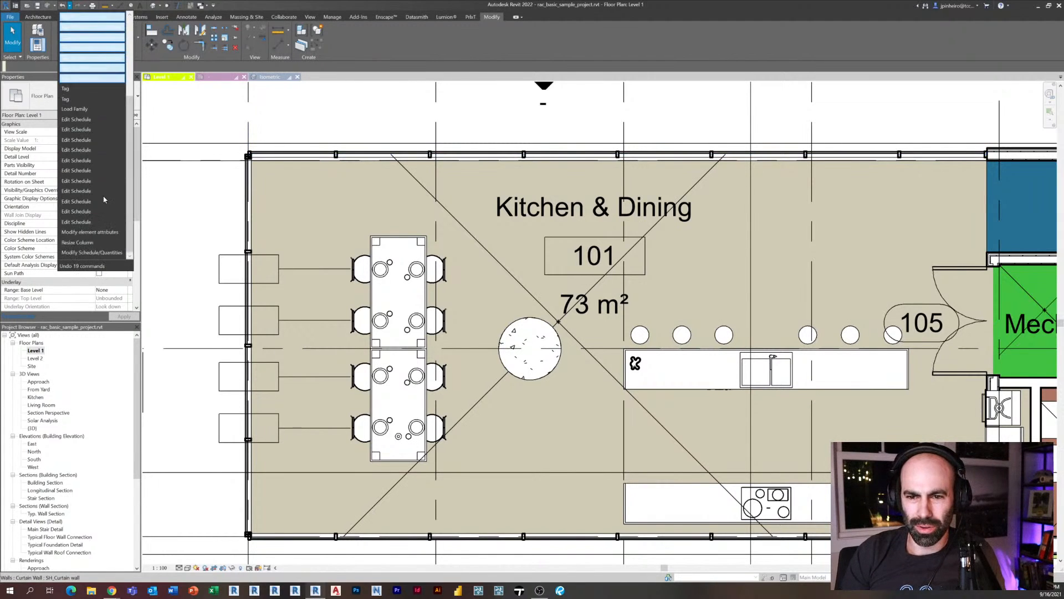
scroll(105, 200, down, 4)
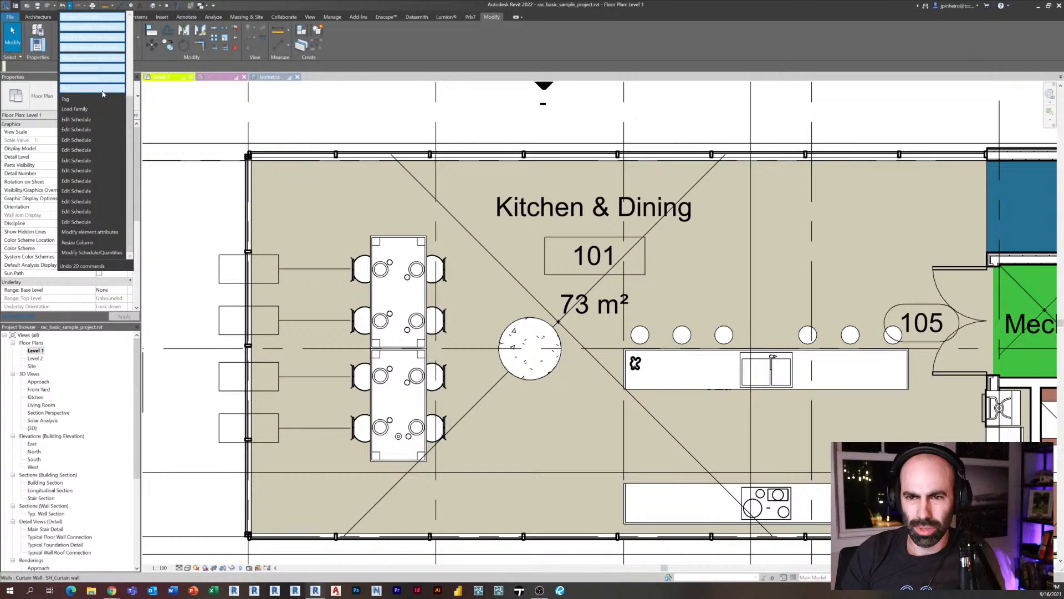
click(92, 222)
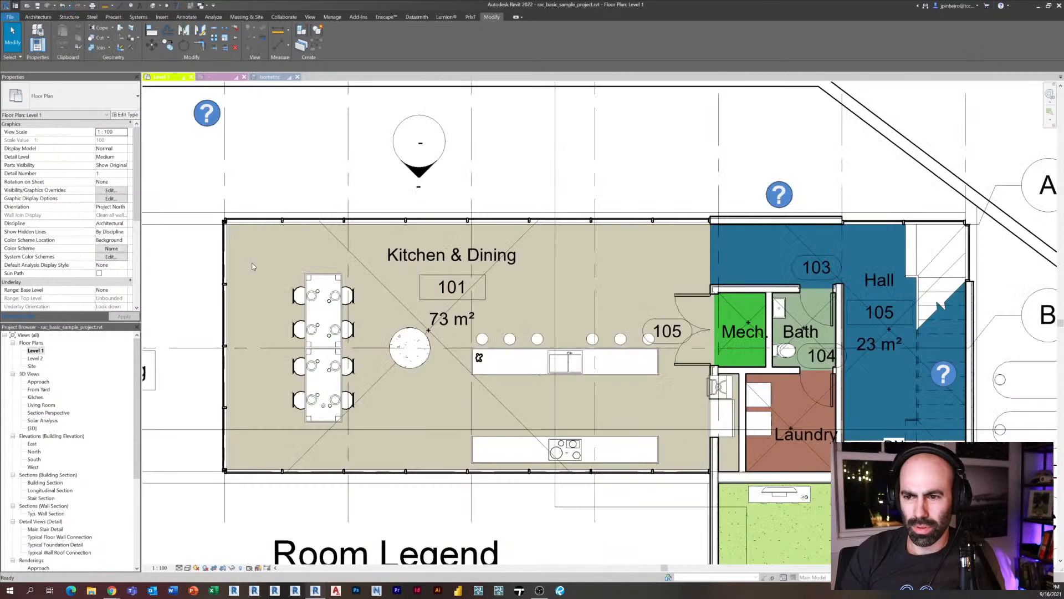
- Tag the uppermost dining chair on the table's left side by category with a horizontal tag and attached leader
scroll(337, 240, up, 2)
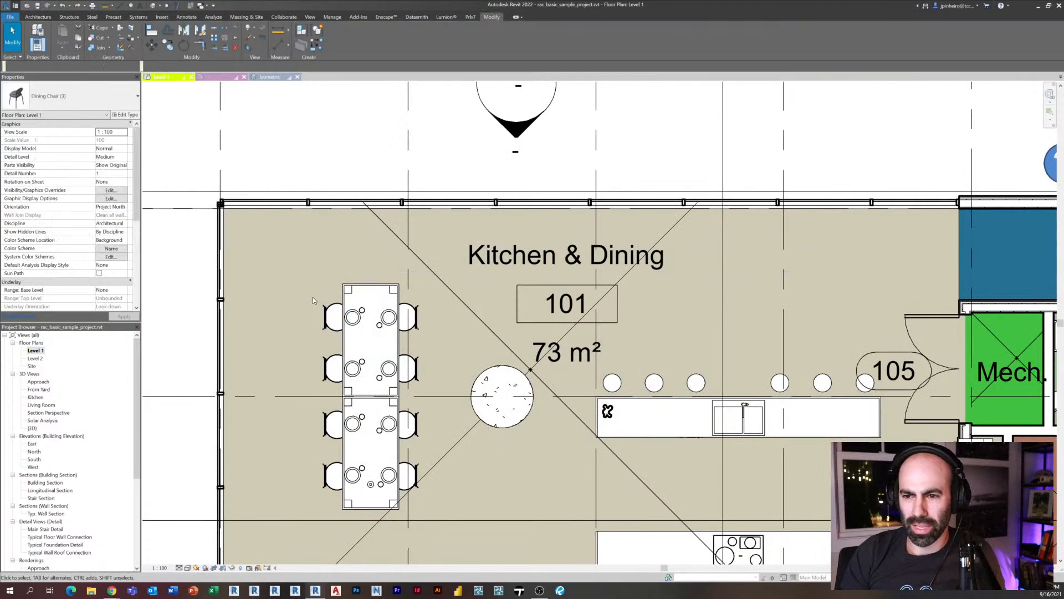
middle_drag(286, 178, 267, 178)
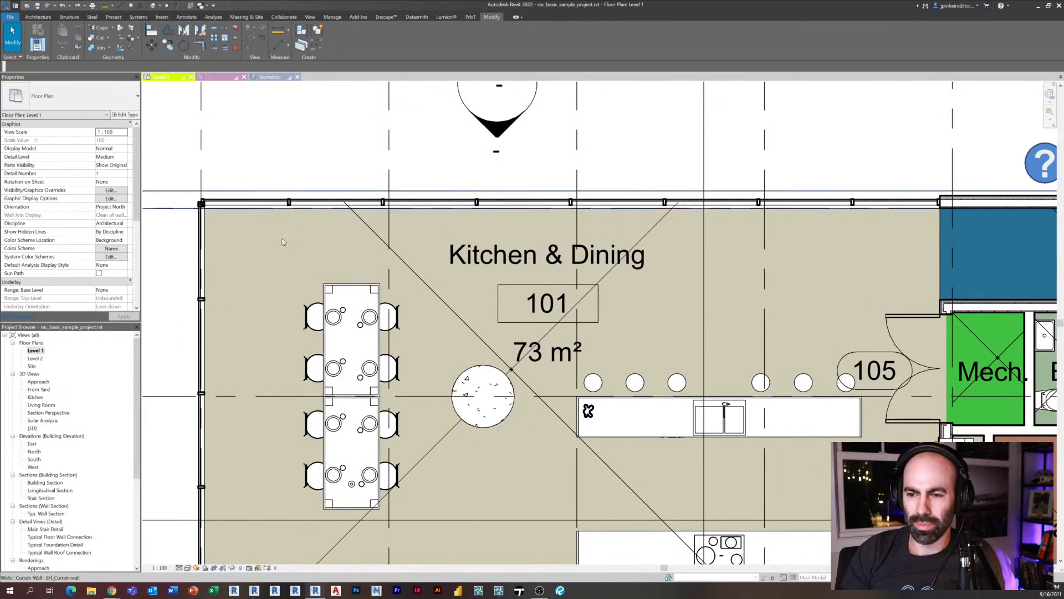
click(195, 17)
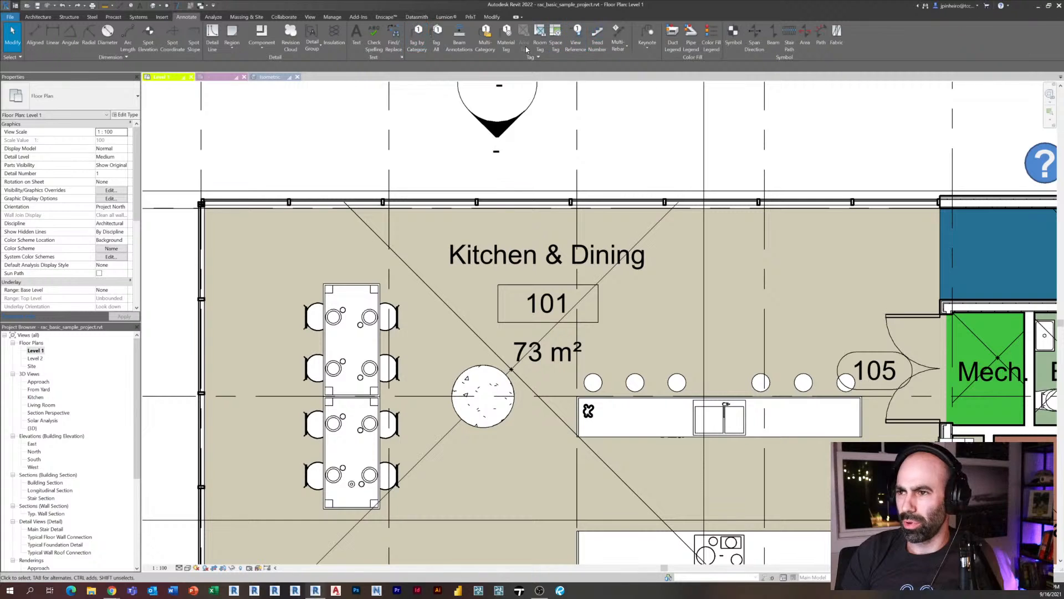
click(420, 36)
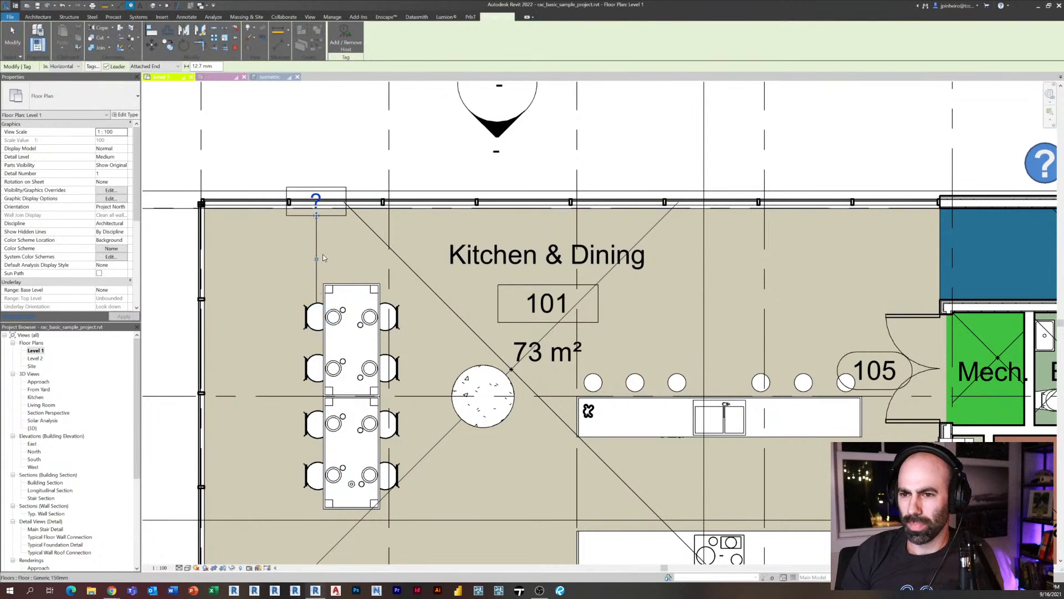
click(318, 231)
- Reposition the uppermost chair's furniture tag up and to the left, near the upper-left corner of the Kitchen & Dining room
drag(316, 231, 280, 252)
click(308, 317)
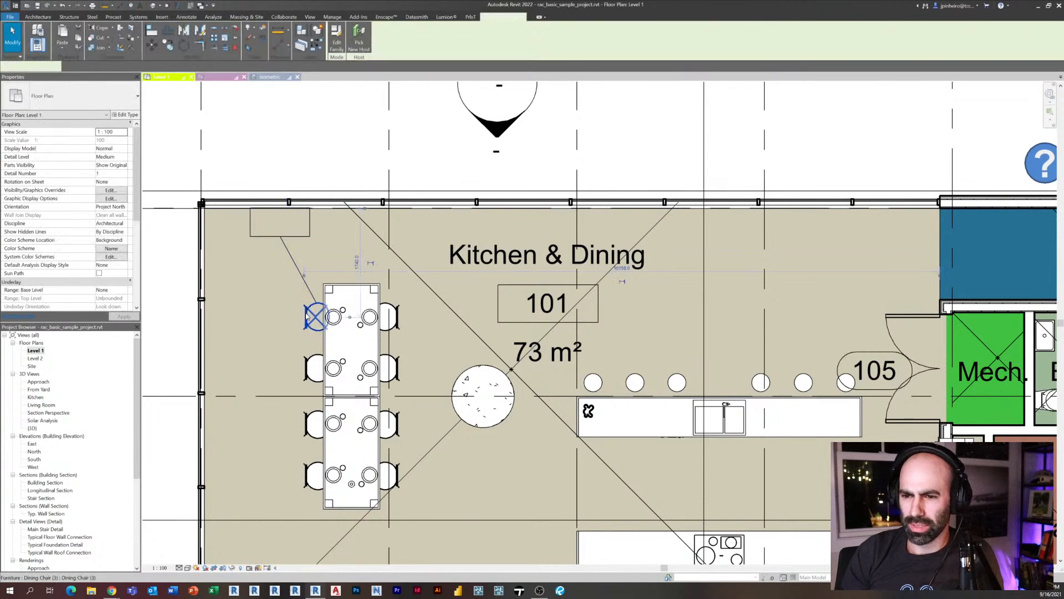
click(240, 159)
mouse_move(271, 191)
middle_down()
mouse_move(304, 200)
mouse_move(315, 250)
middle_up()
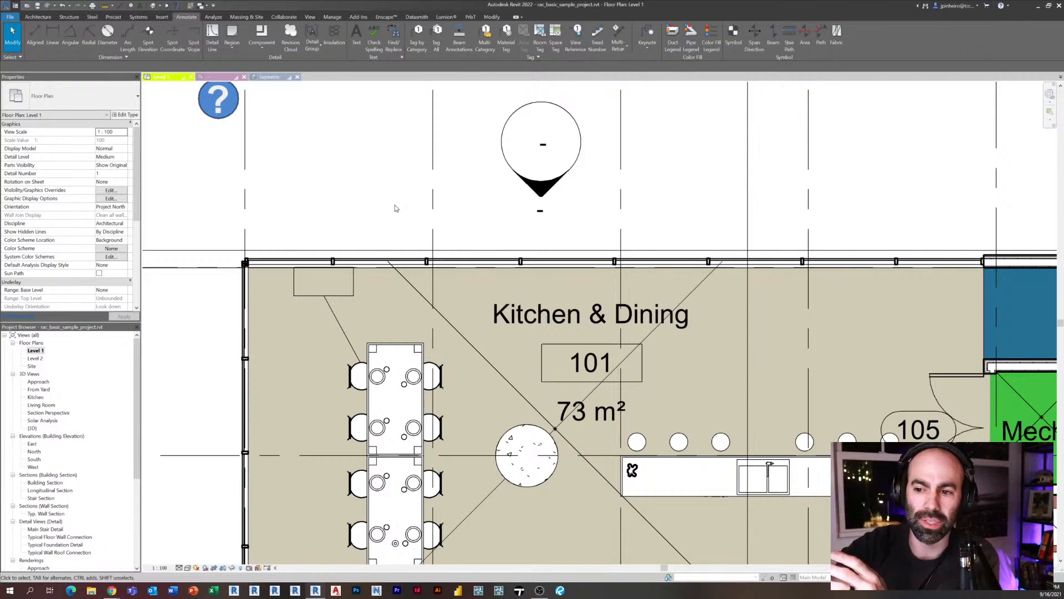
drag(325, 294, 309, 304)
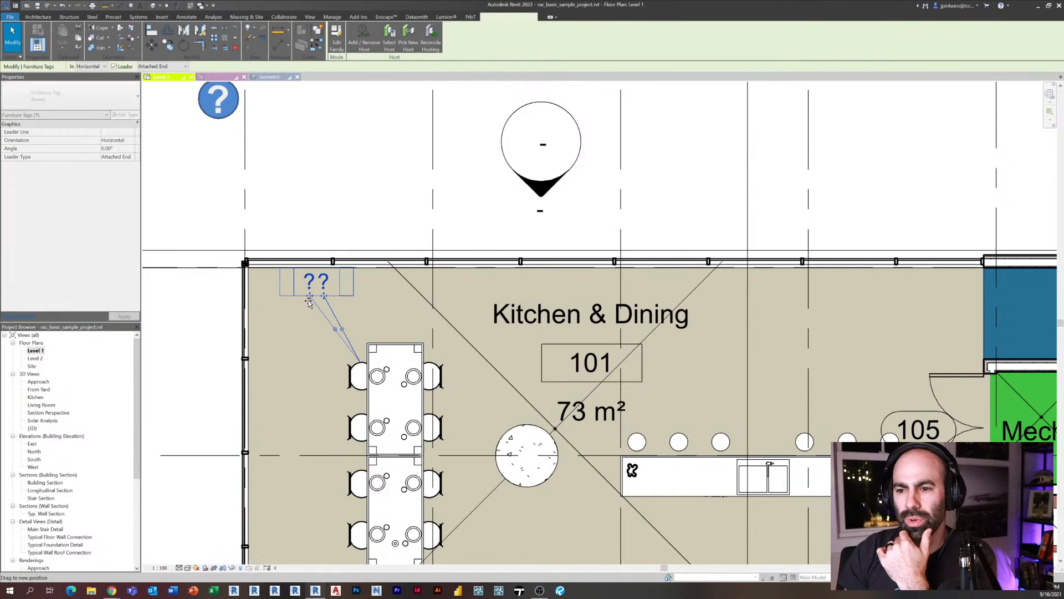
click(325, 207)
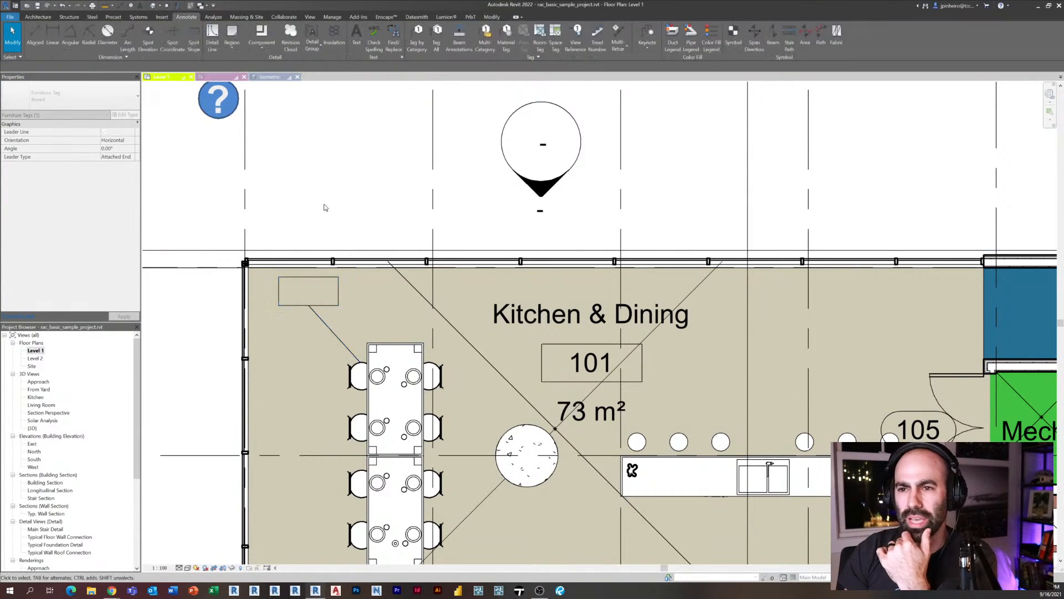
- Create a new shared parameter file named BADLive_Shared_2 on the Desktop to replace the missing one
click(332, 16)
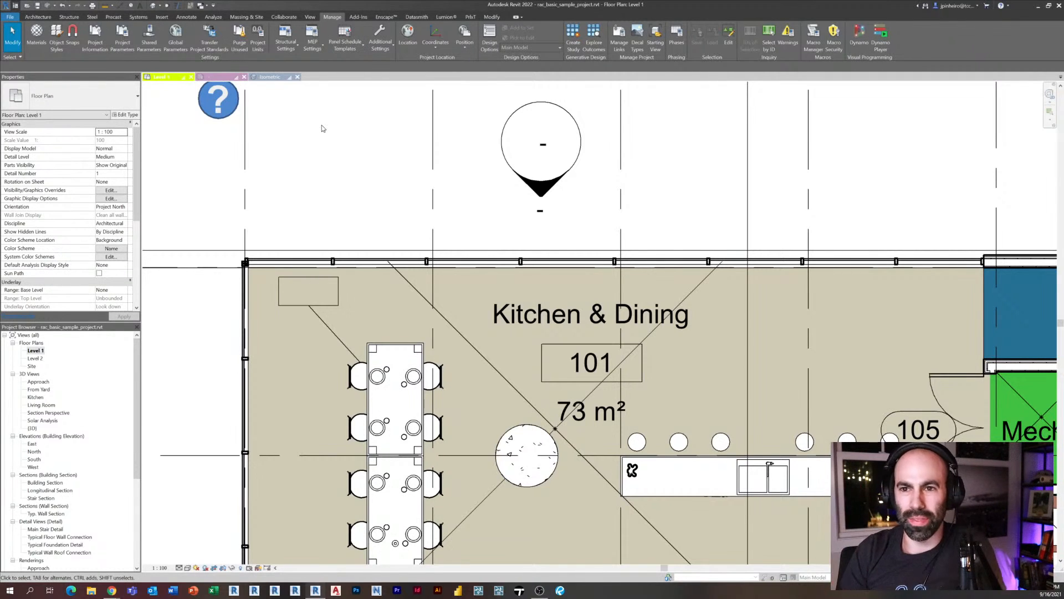
click(219, 100)
click(149, 40)
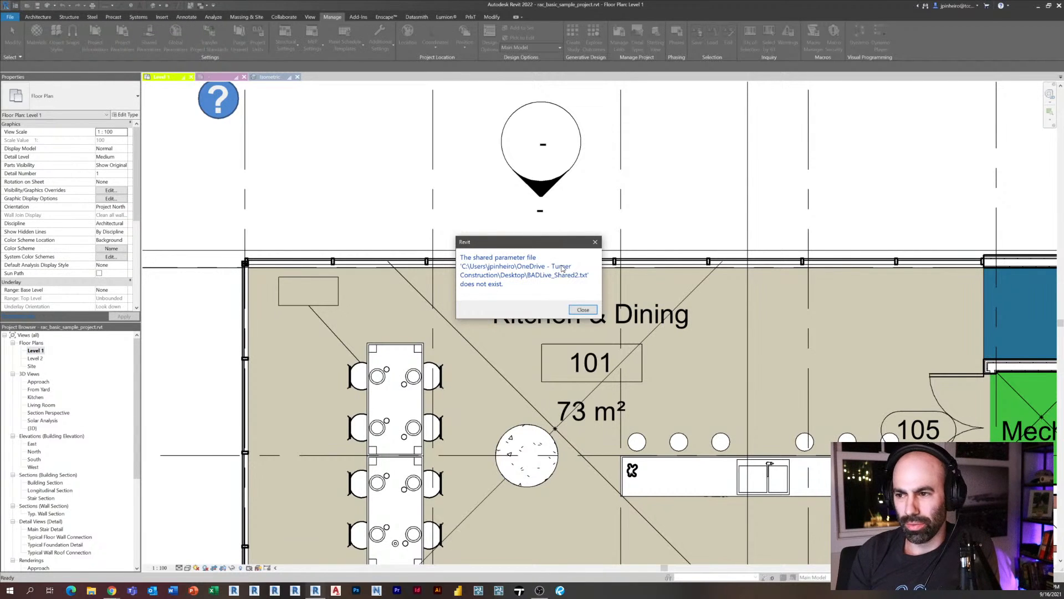
click(584, 309)
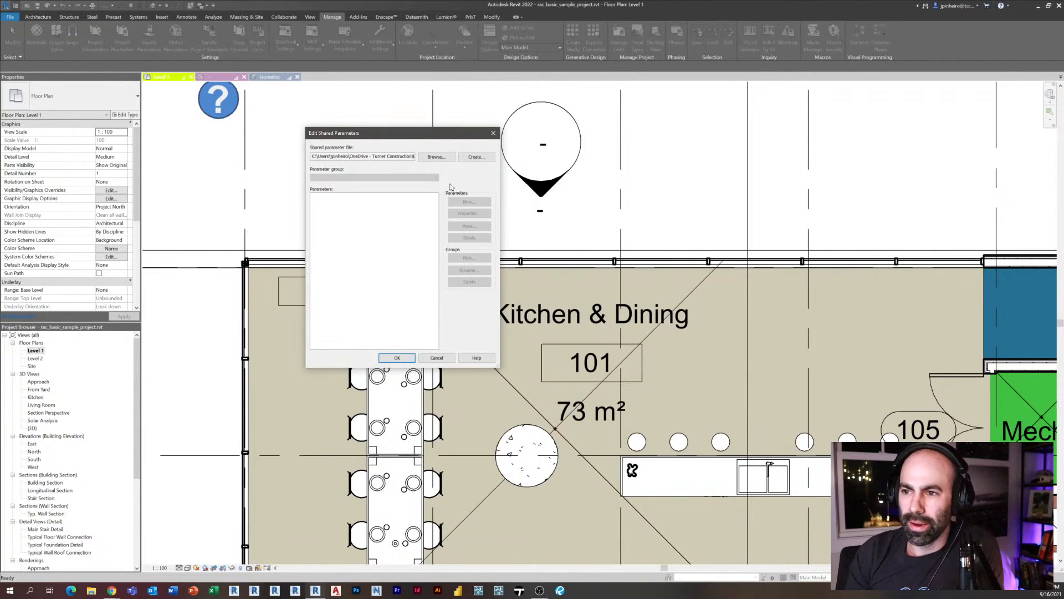
click(472, 159)
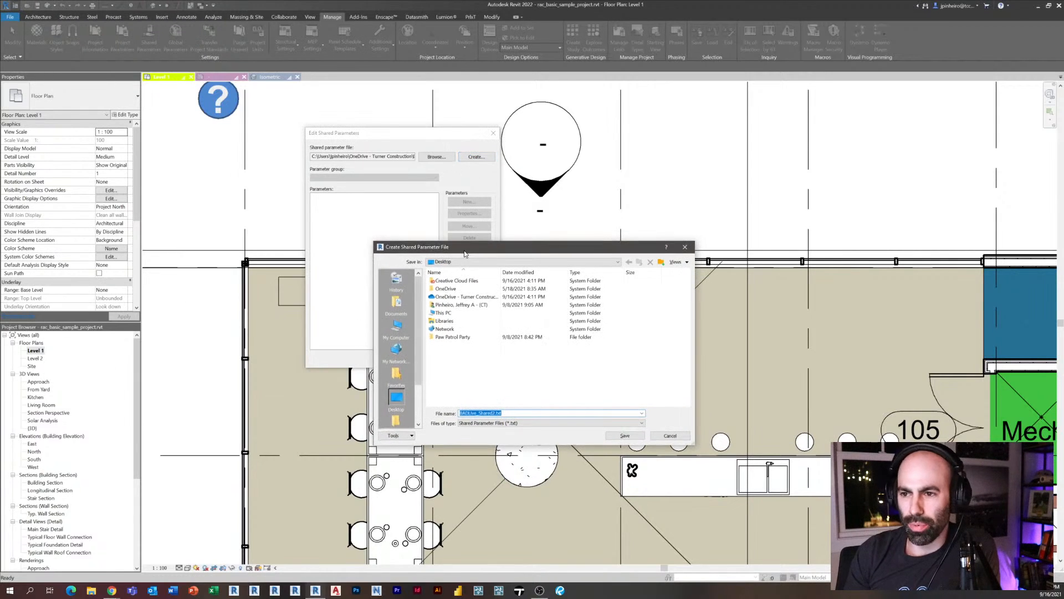
double_click(523, 414)
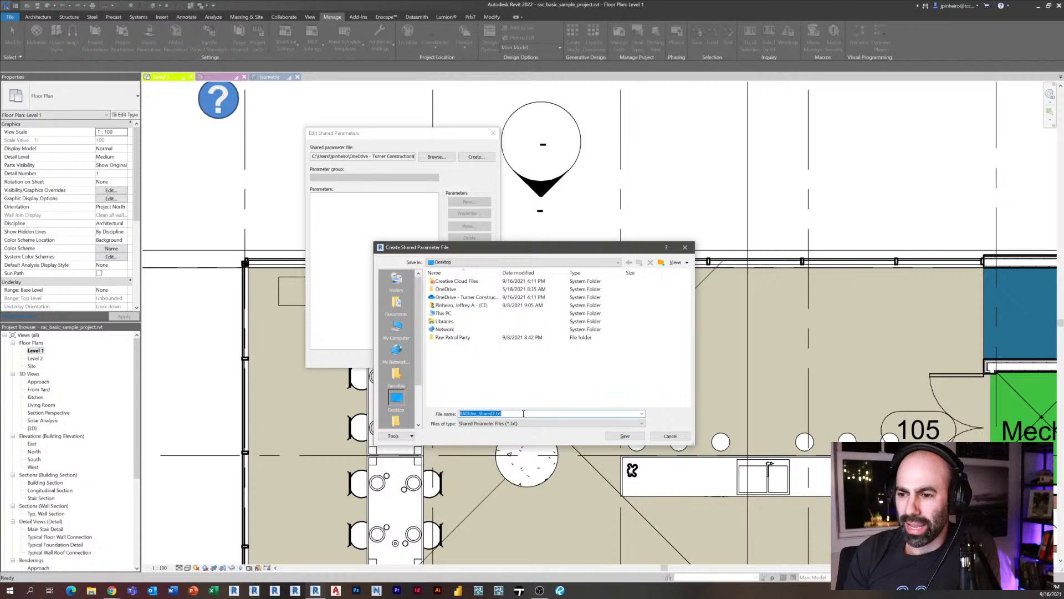
click(523, 414)
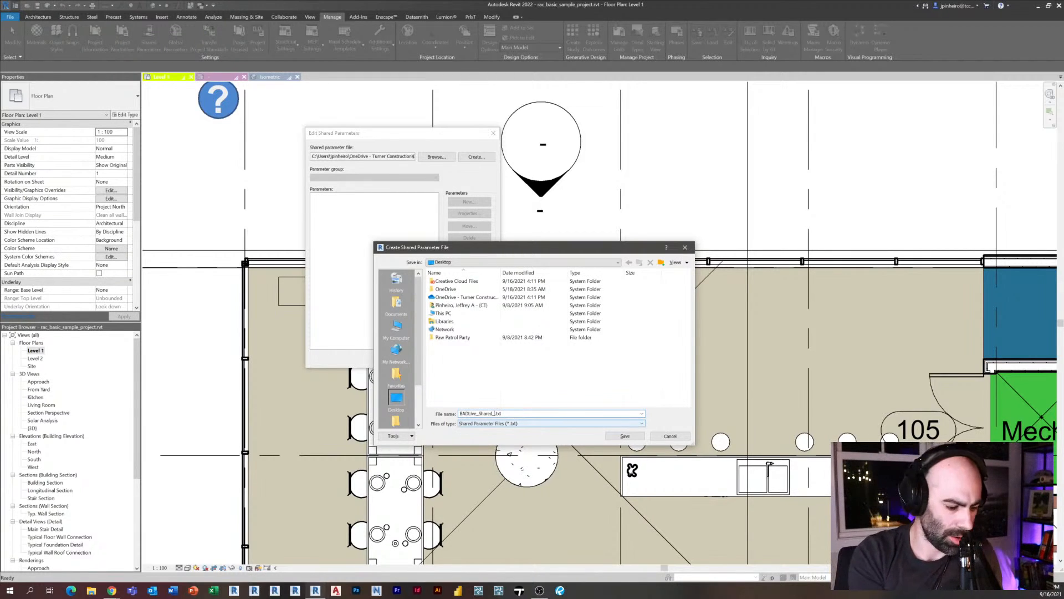
click(616, 435)
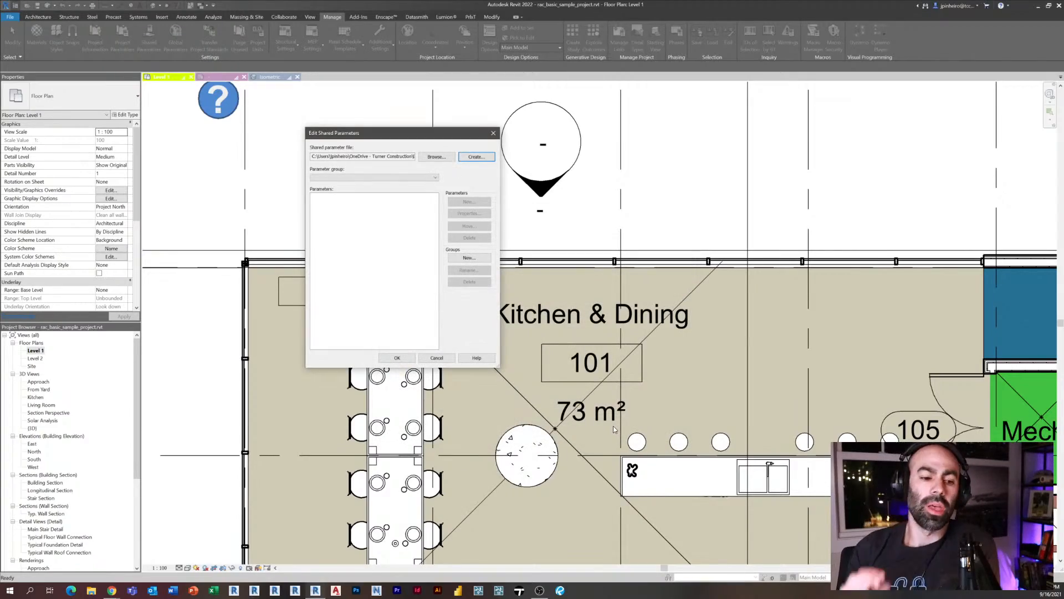
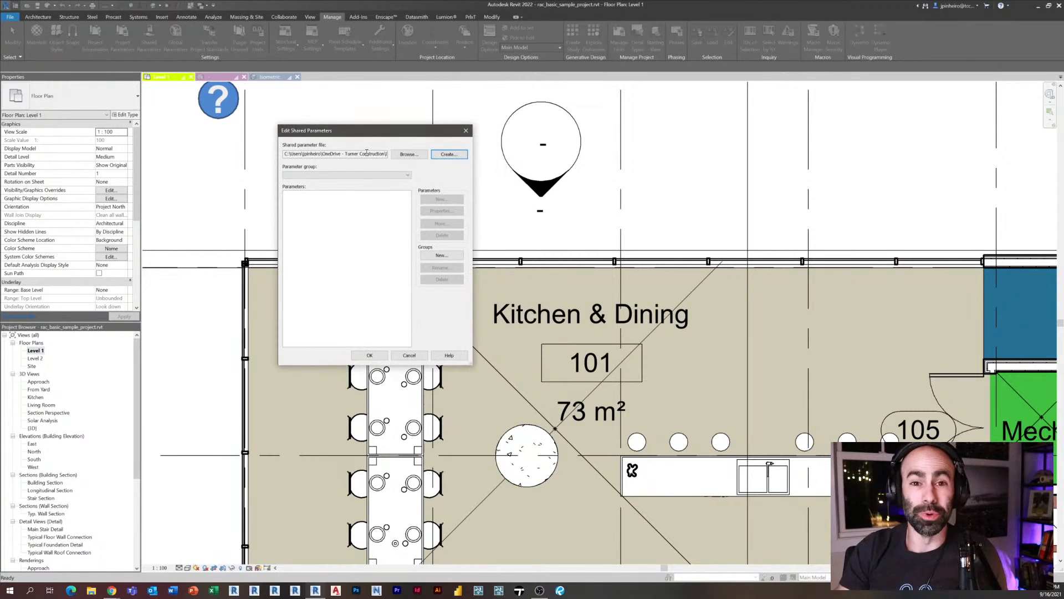
click(400, 246)
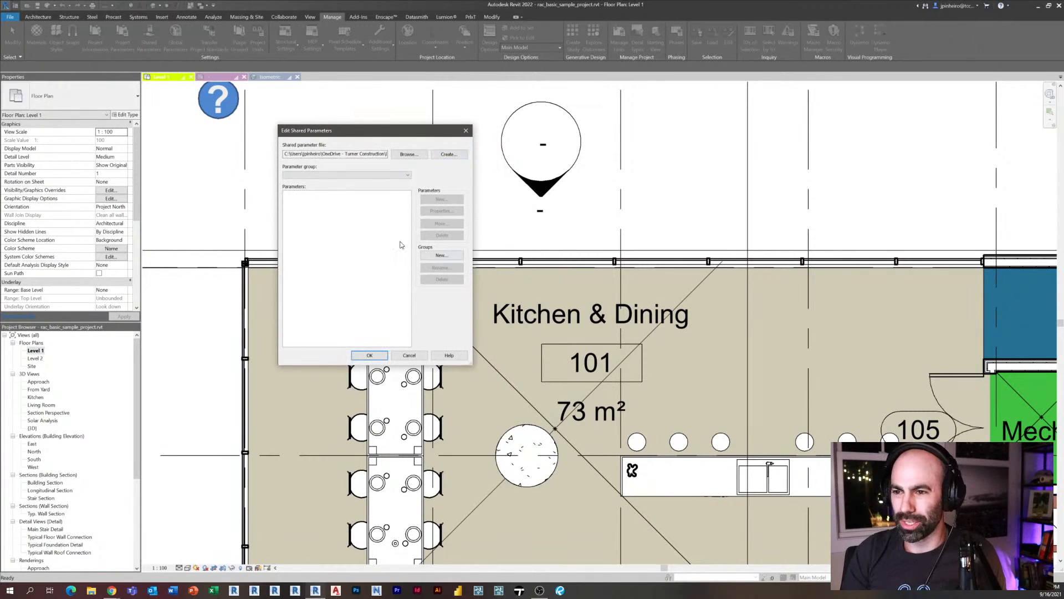
- Create a parameter group named Furniture in the new shared parameter file
click(451, 251)
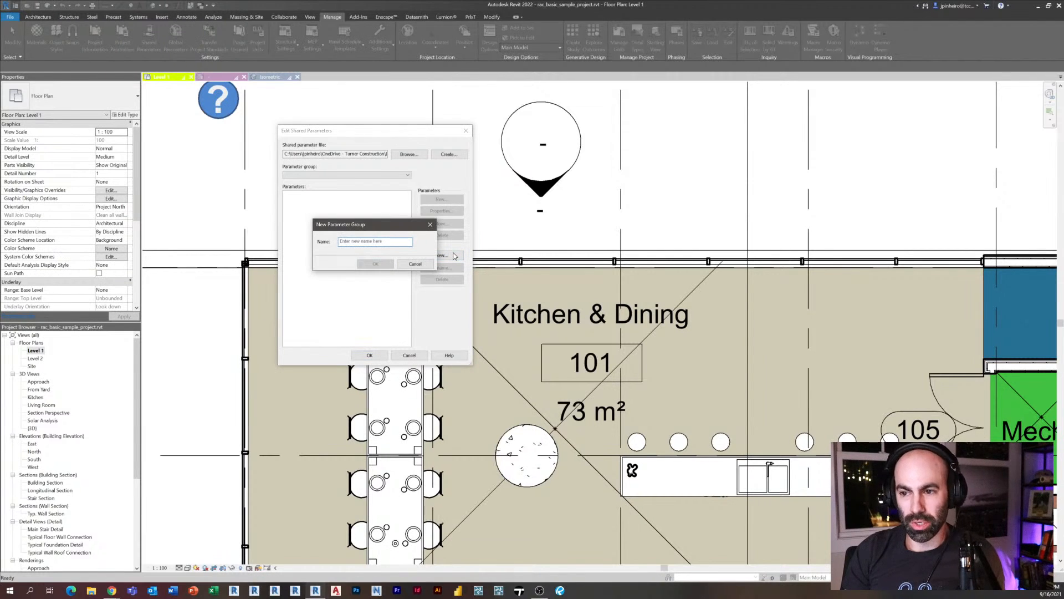
text(Futri)
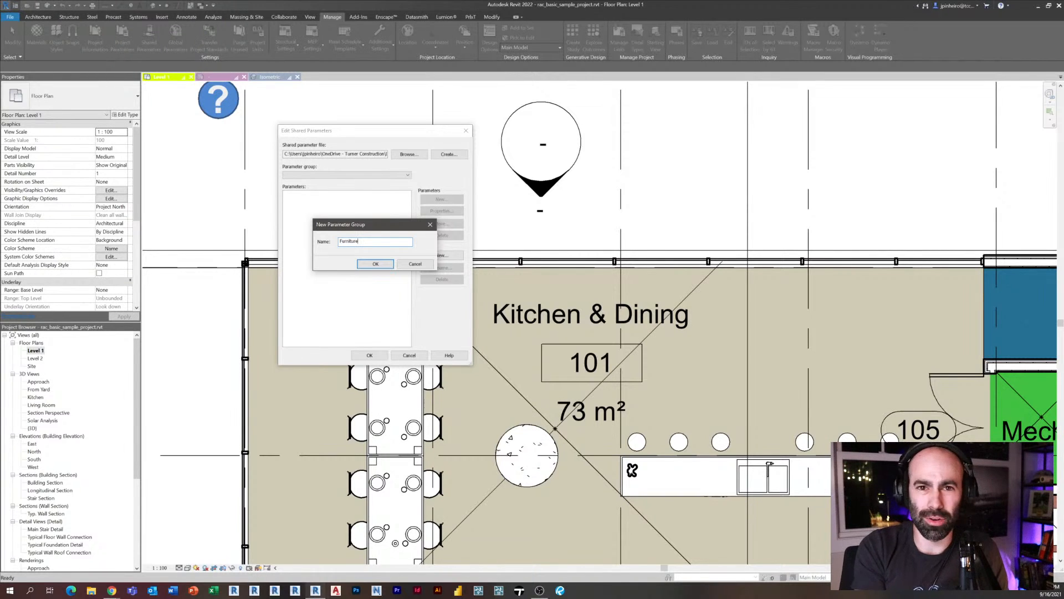
key(Return)
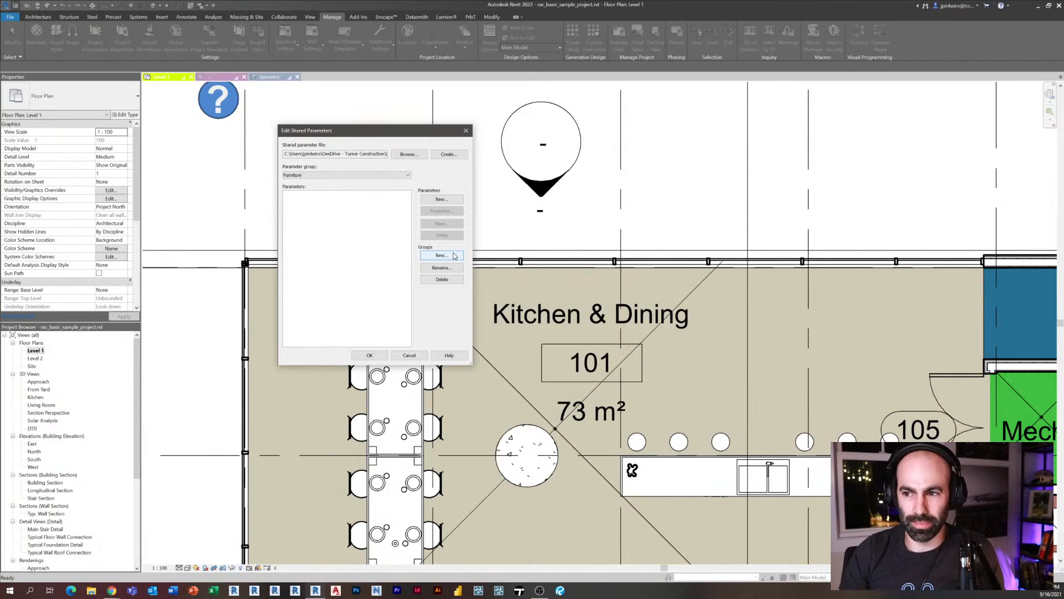
- Create a shared parameter named Order Number in the Furniture group, keeping the Common discipline and Length type, and accept the shared parameter edits
drag(356, 135, 326, 136)
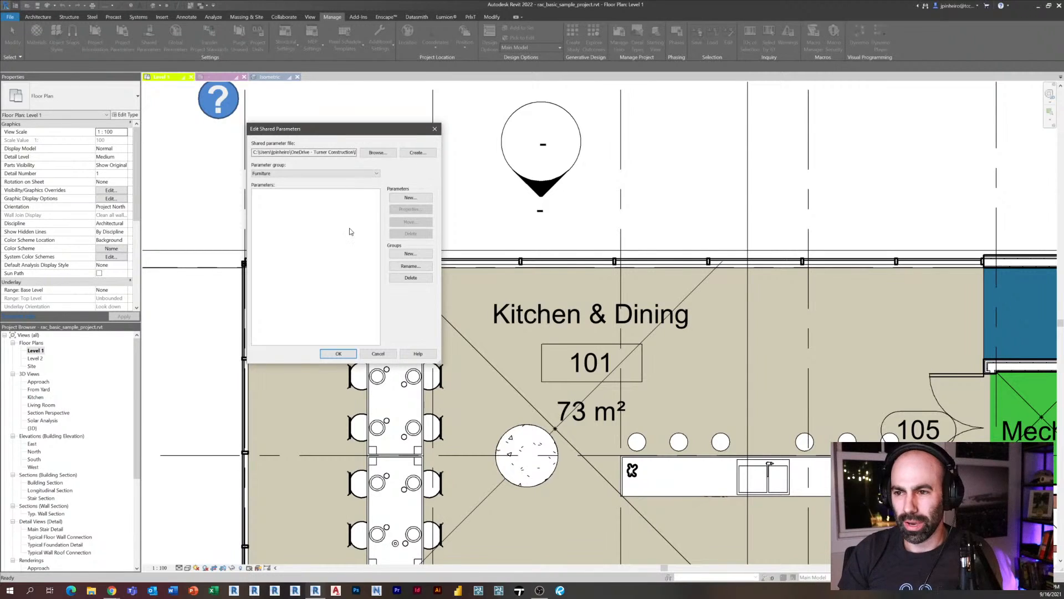
click(423, 198)
text(Order Nyumber)
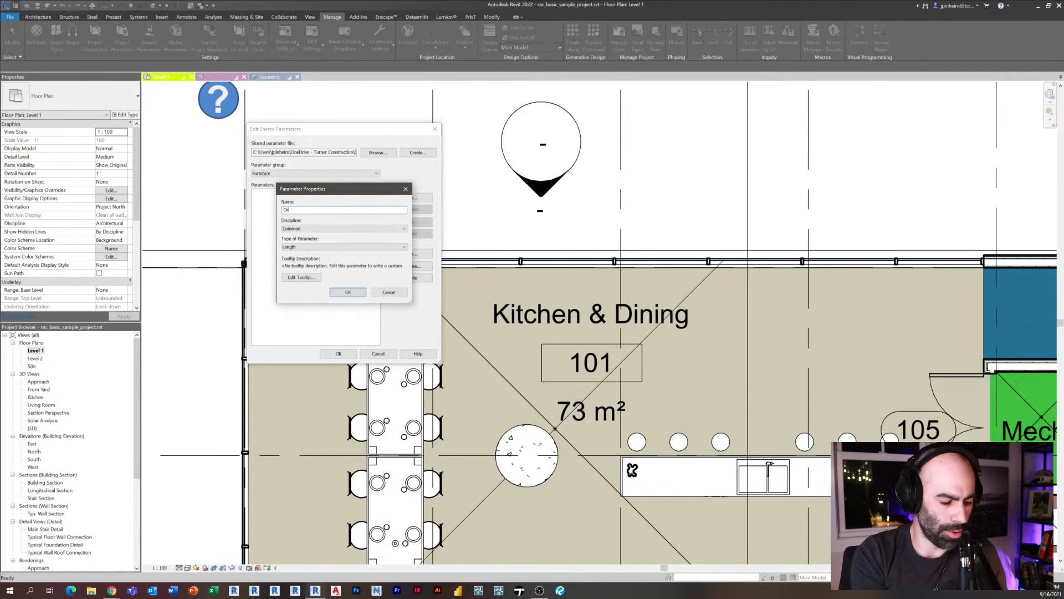
key(BackSpace)
key(BackSpace)
key(BackSpace)
key(BackSpace)
key(BackSpace)
key(BackSpace)
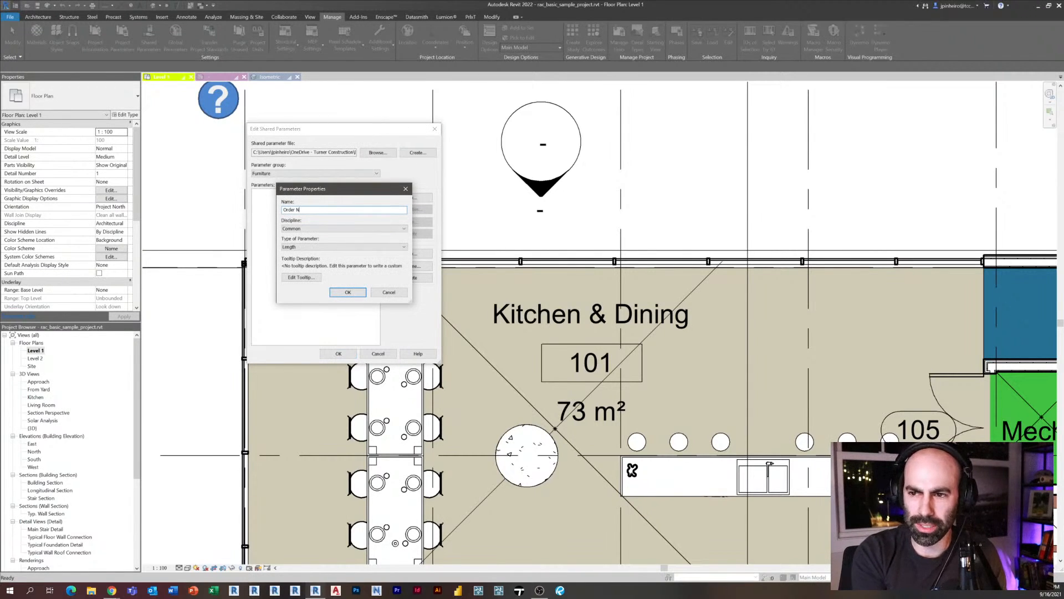
text(umber)
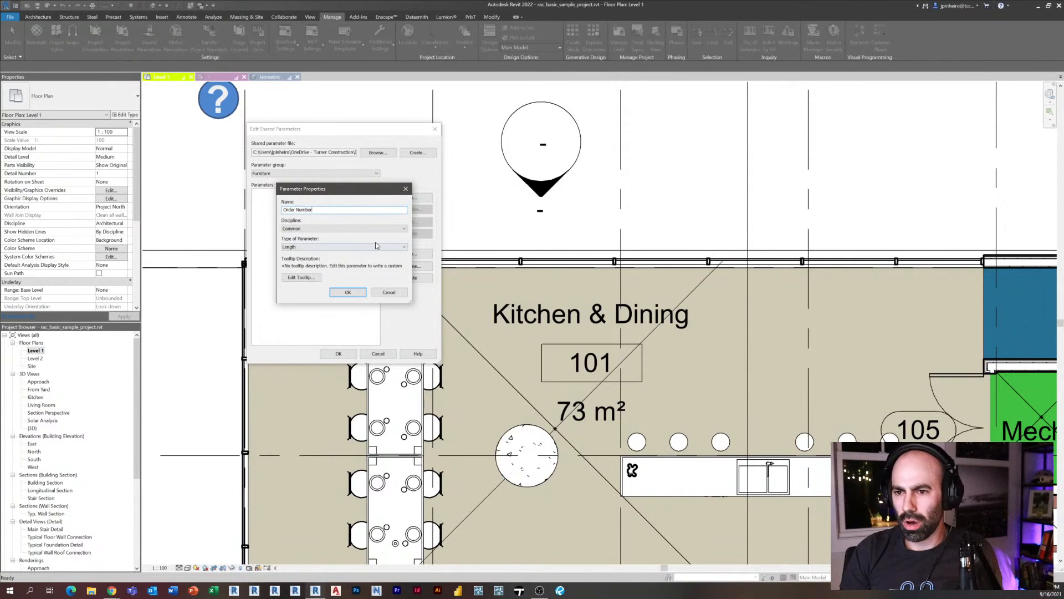
click(322, 249)
click(326, 234)
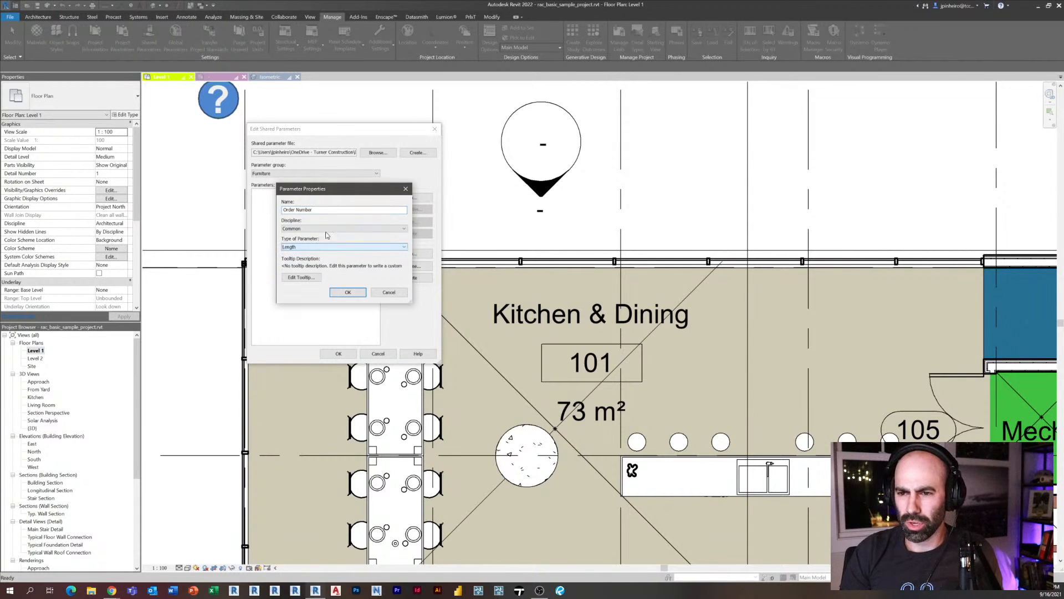
click(348, 293)
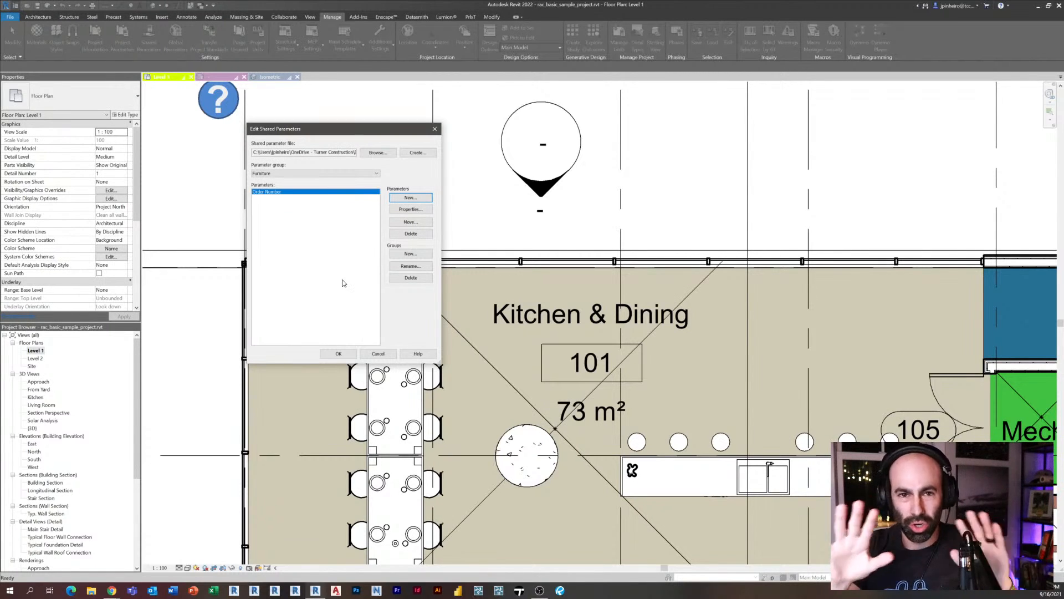
click(339, 354)
- Check the instance properties of the uppermost dining chair on the table's left side for an Order Number parameter
middle_drag(339, 370, 376, 346)
click(395, 351)
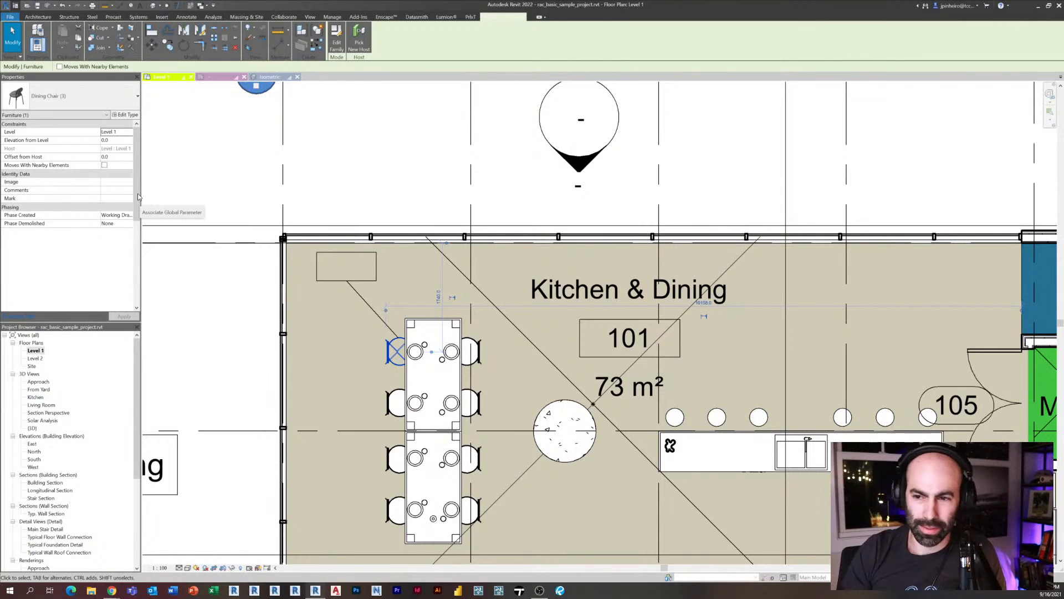
click(337, 195)
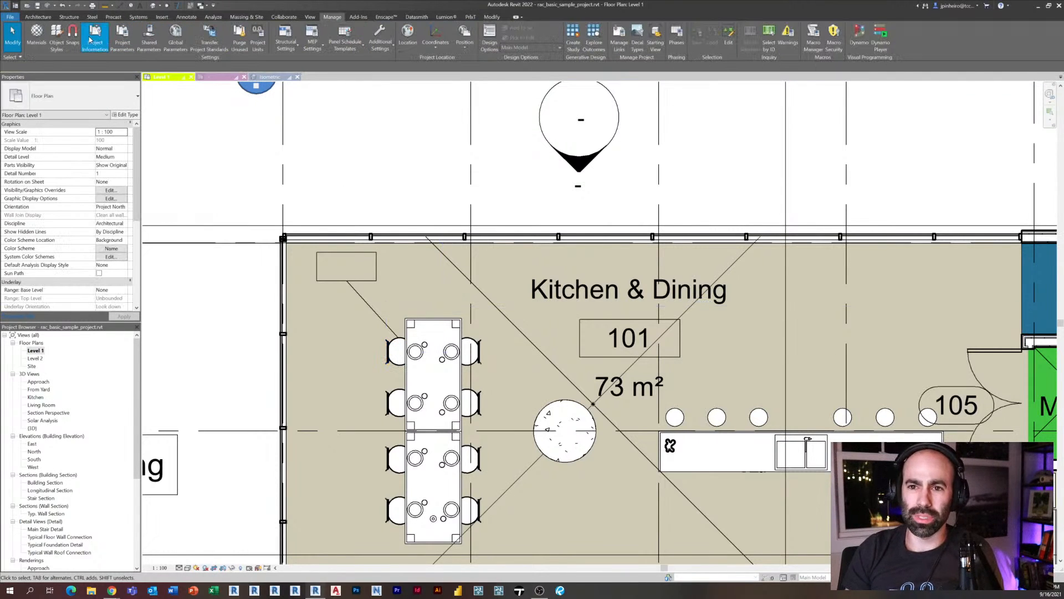
- Start a new project parameter as a shared parameter and choose Order Number from the Furniture parameter group
click(133, 44)
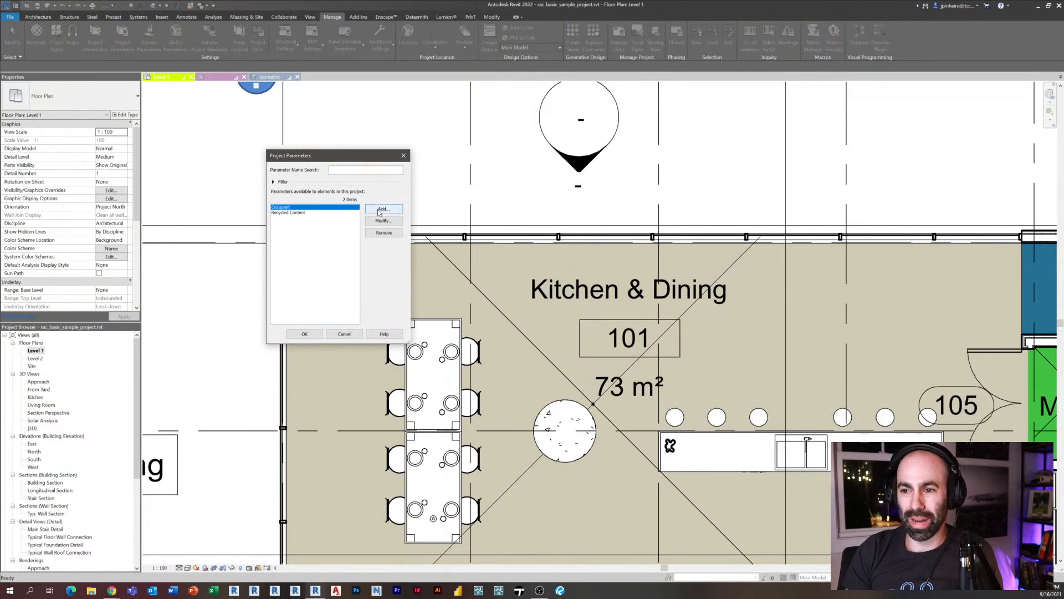
click(381, 210)
drag(446, 237, 386, 231)
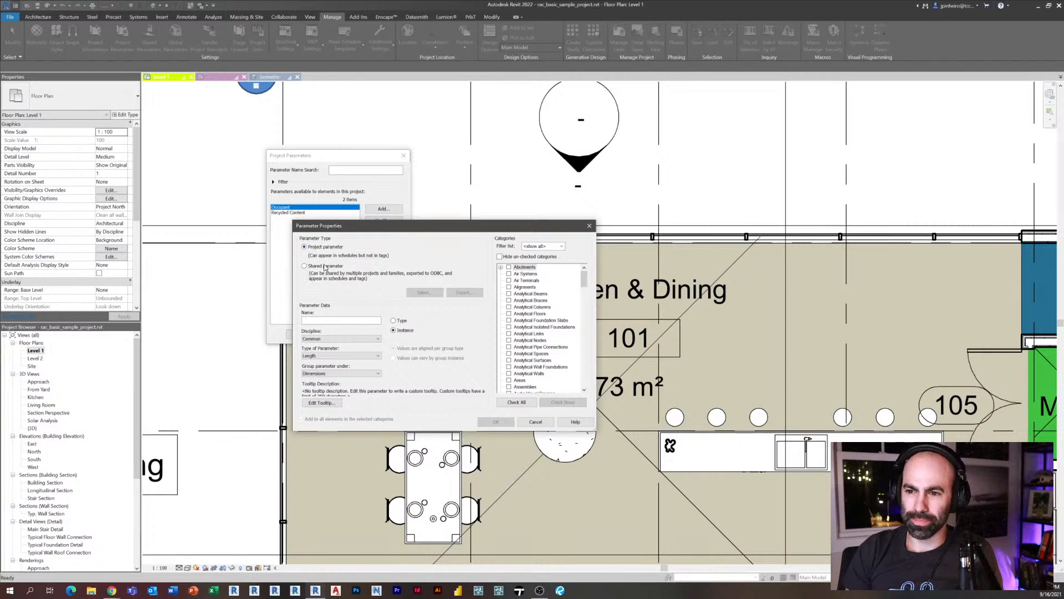
click(305, 267)
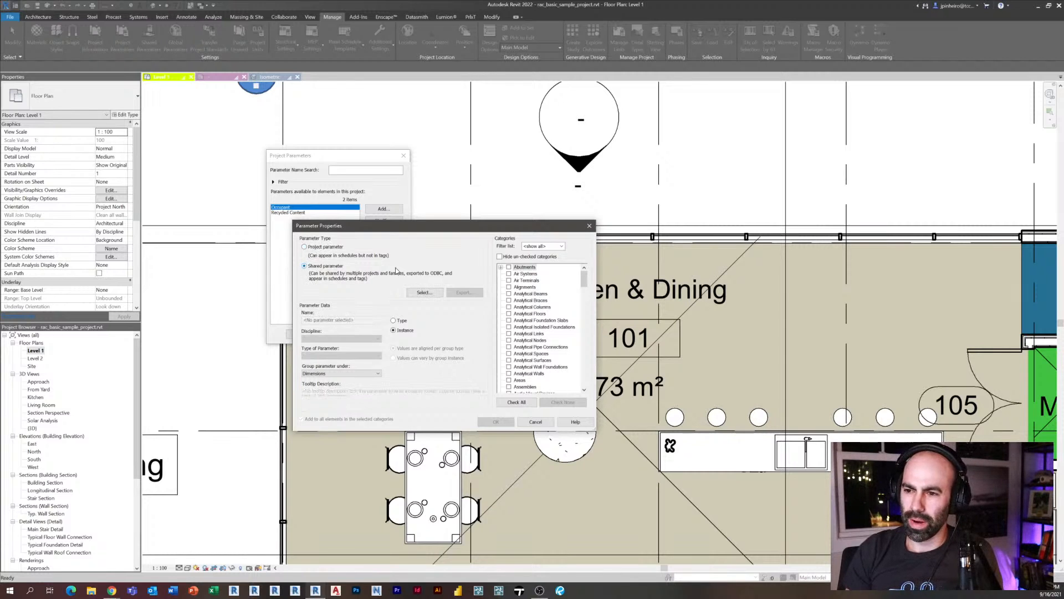
click(439, 293)
drag(403, 246, 409, 175)
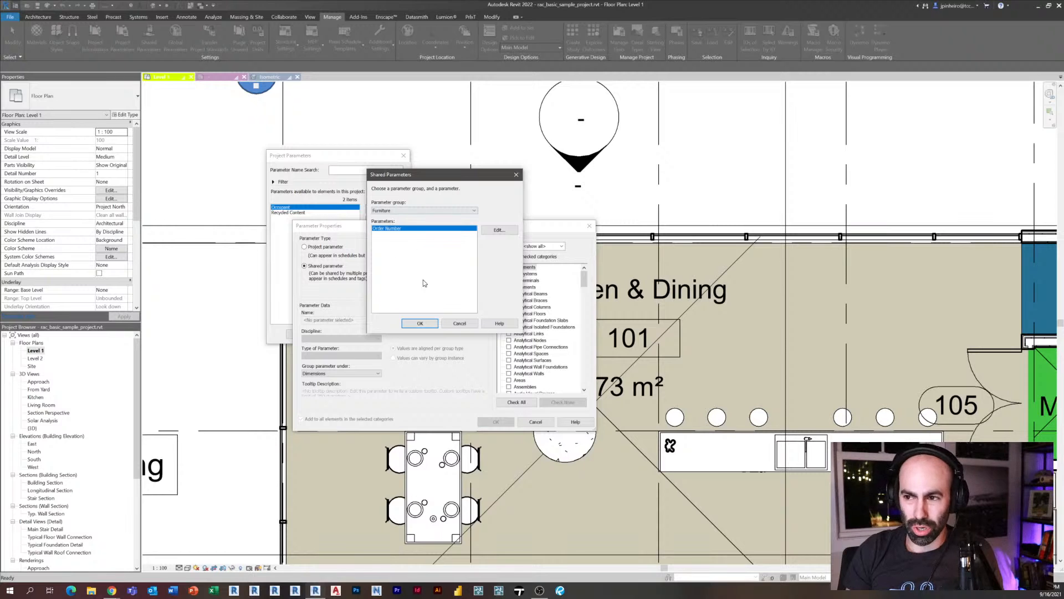
click(419, 324)
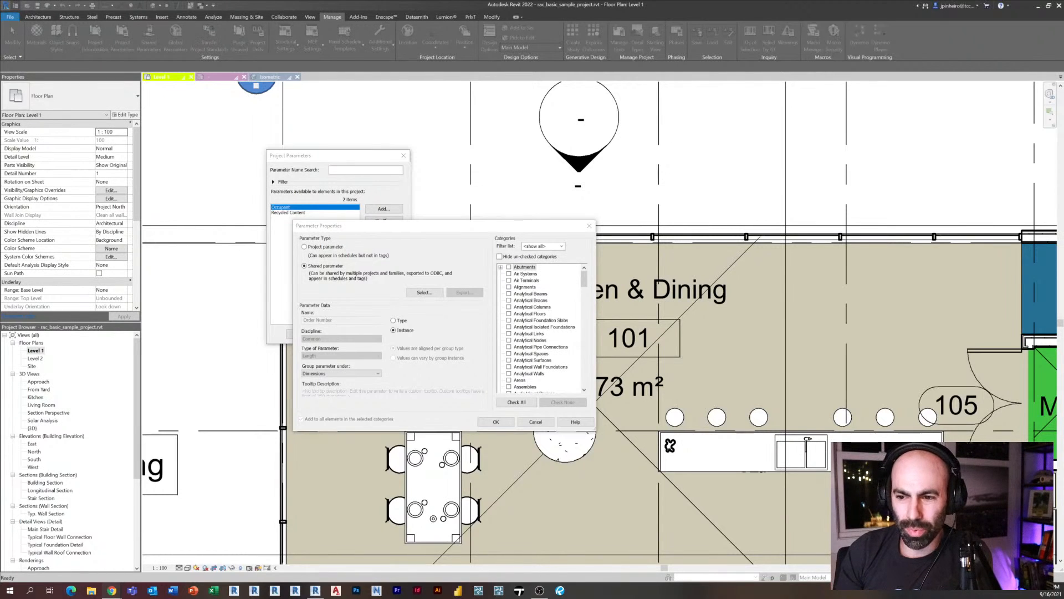
click(378, 373)
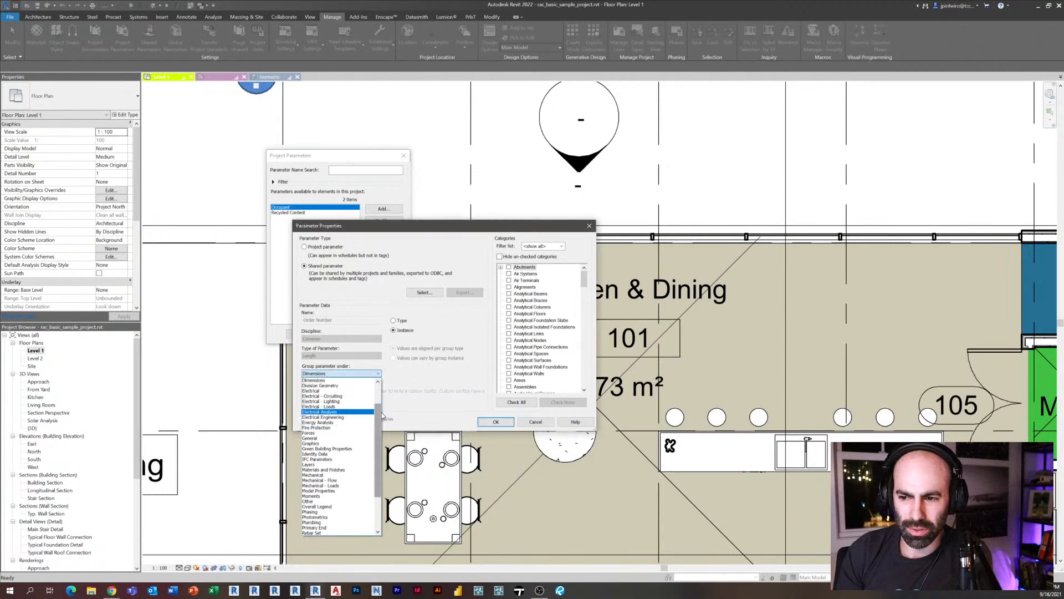
drag(379, 414, 375, 388)
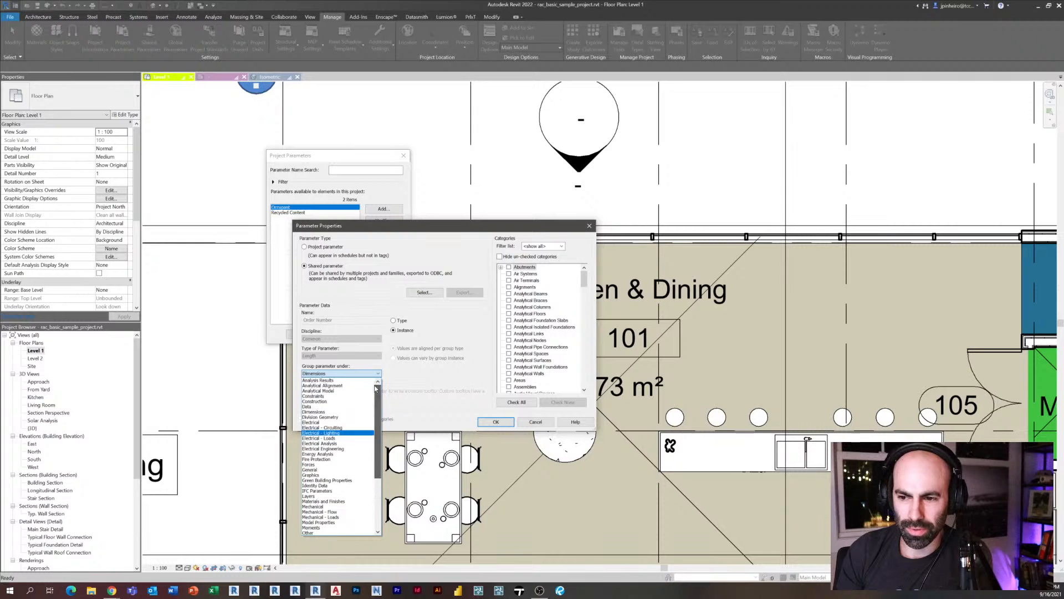
scroll(354, 417, down, 1)
click(416, 384)
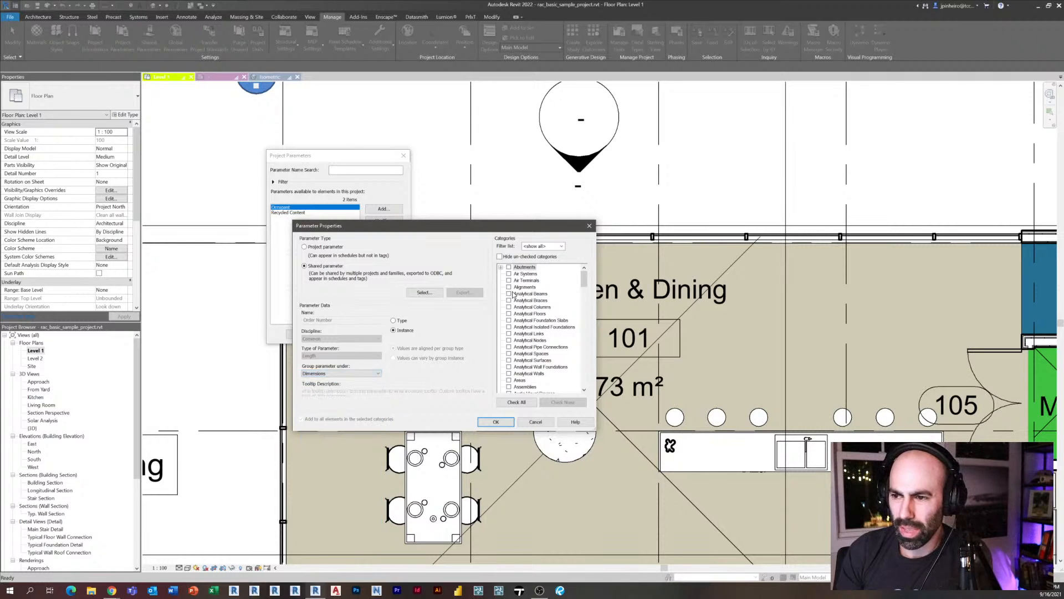
- Assign the Order Number instance parameter to the Furniture category and accept the project parameter
scroll(513, 294, down, 10)
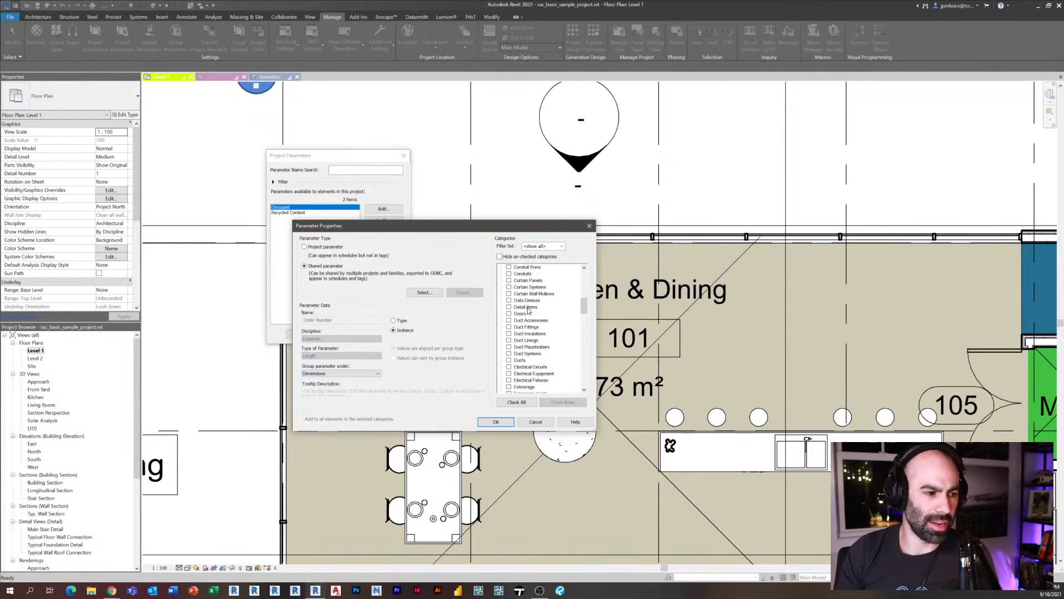
scroll(528, 310, down, 8)
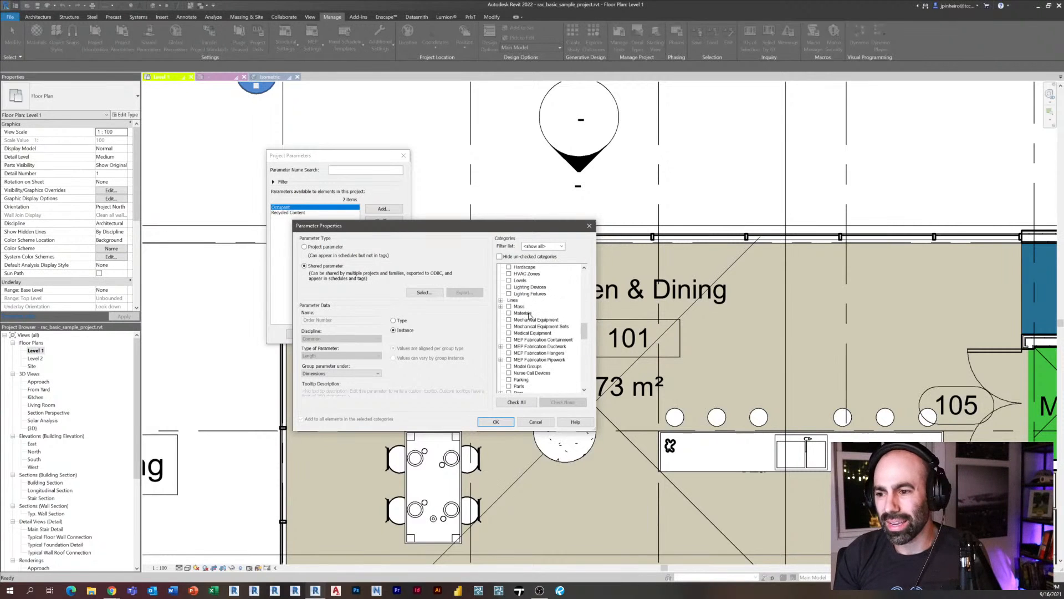
mouse_move(584, 334)
mouse_down()
mouse_move(585, 380)
mouse_move(582, 335)
mouse_up()
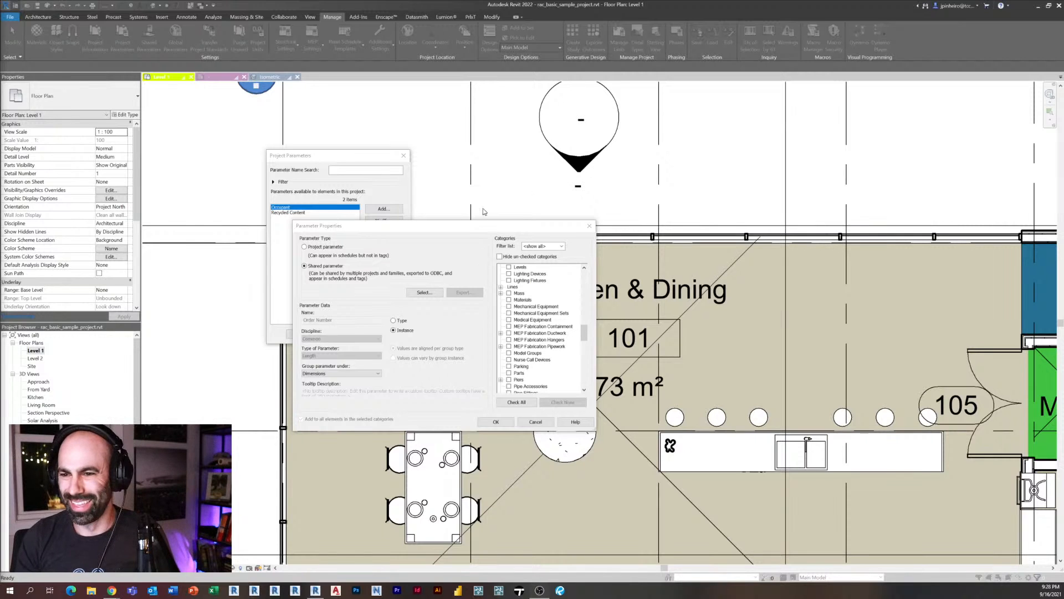
mouse_move(440, 227)
mouse_down()
mouse_move(425, 226)
mouse_move(433, 228)
mouse_up()
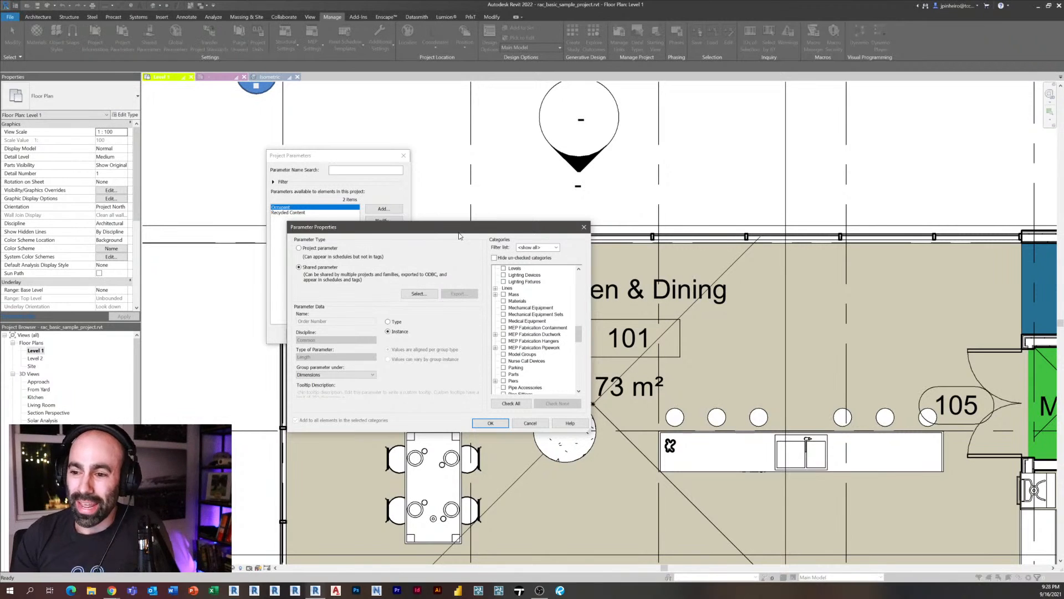
click(536, 334)
key(f)
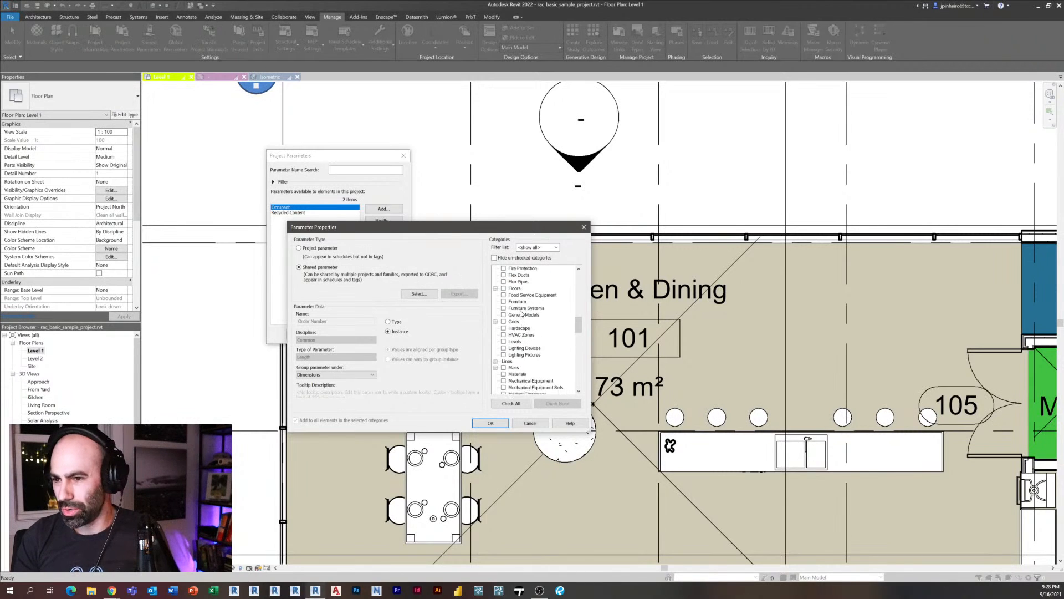
click(504, 315)
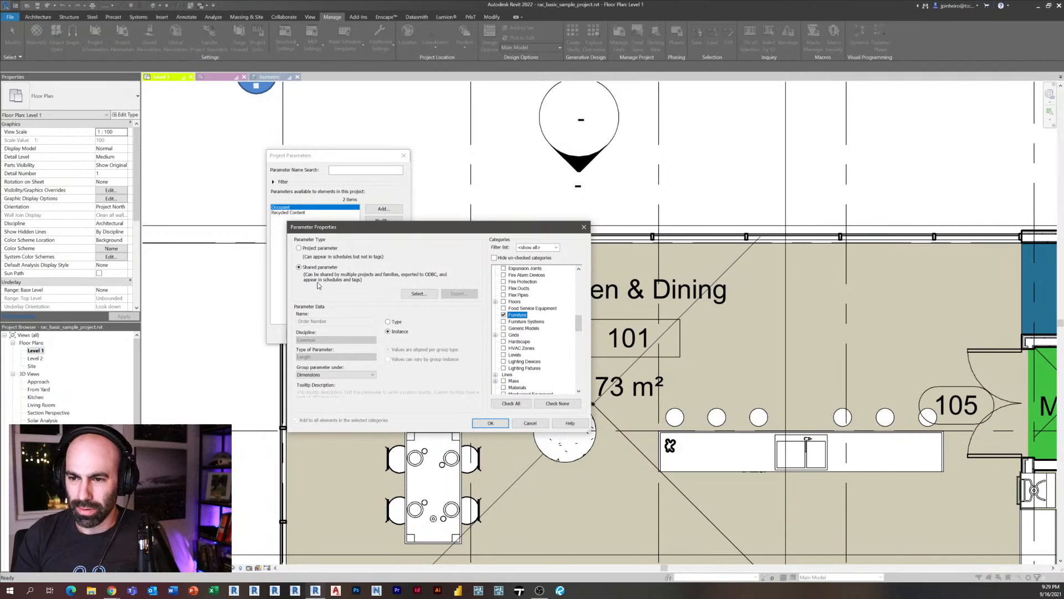
click(475, 423)
click(302, 334)
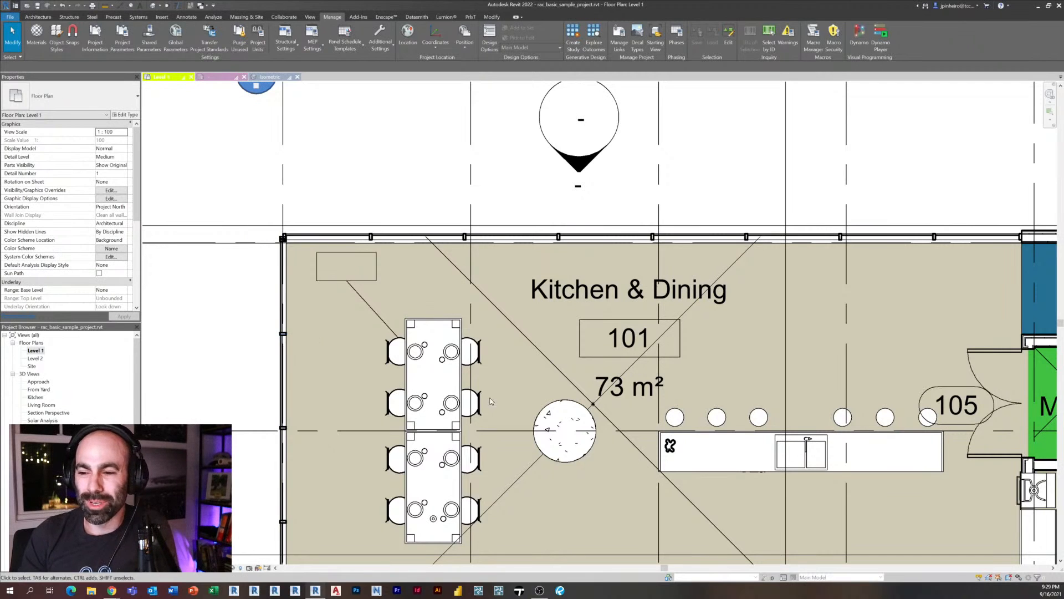
- Enter an order number value in the Order Number parameter of the uppermost dining chair on the table's left side, and deselect it
click(396, 352)
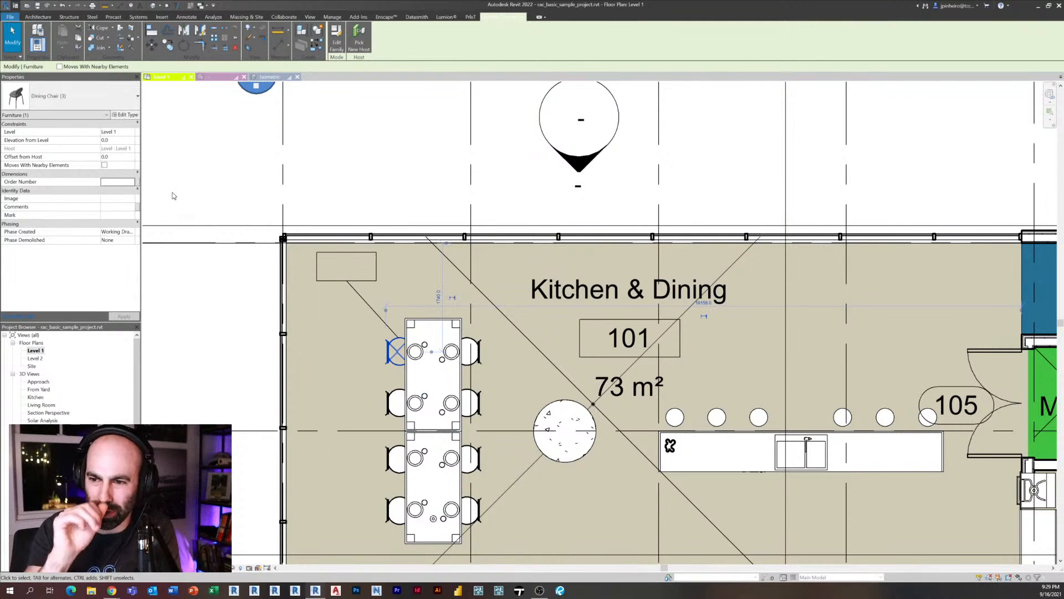
click(113, 183)
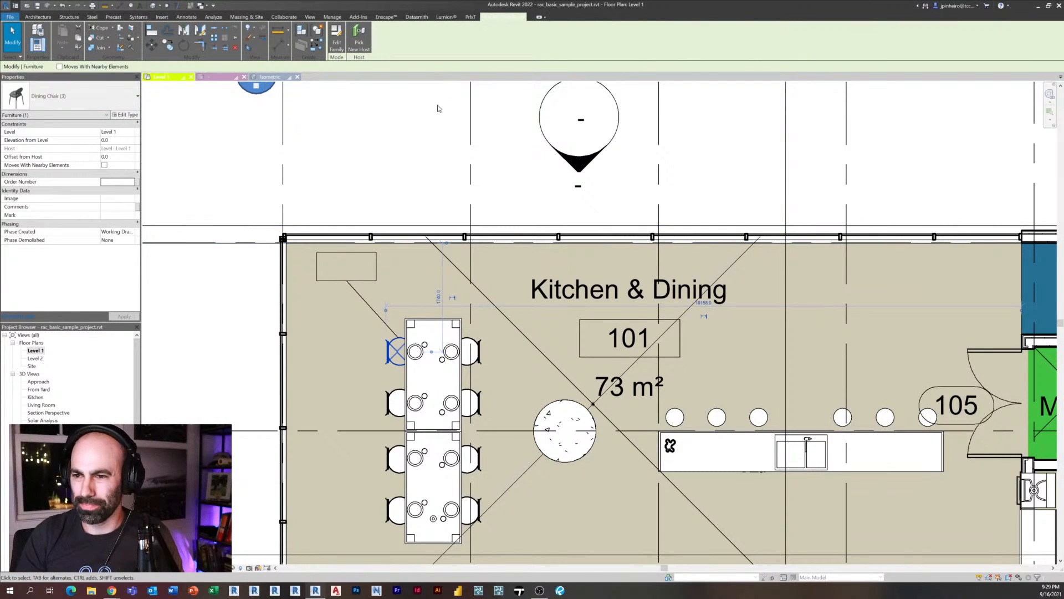
click(423, 155)
click(387, 353)
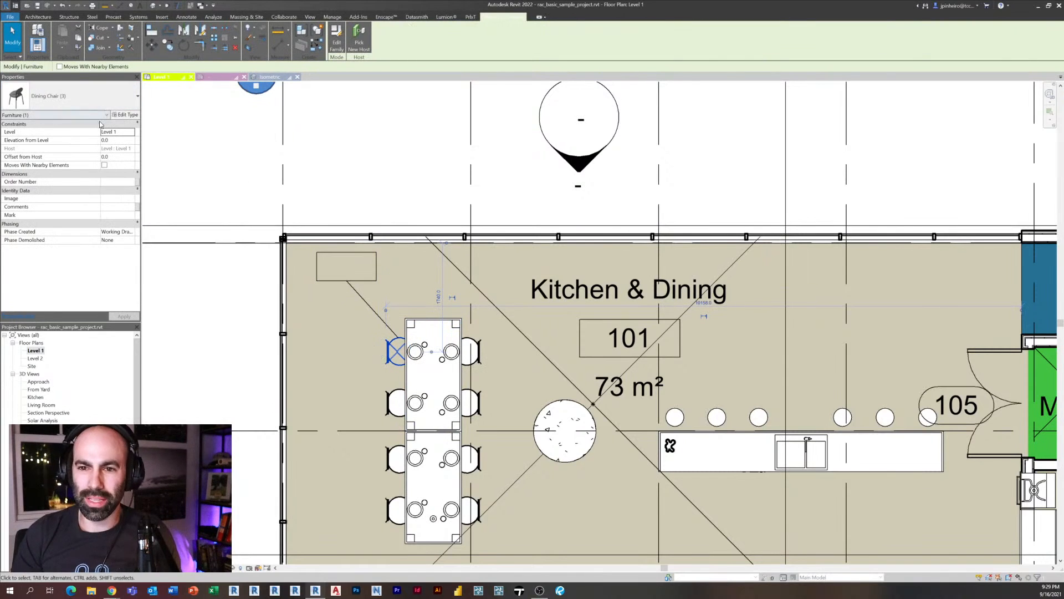
click(101, 182)
text(10003.3)
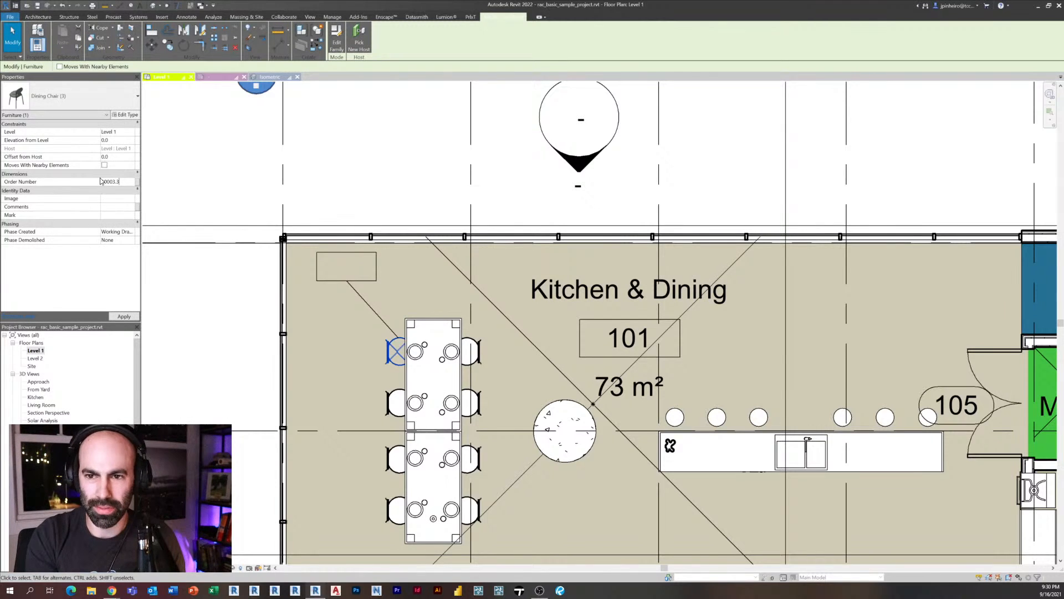
key(Escape)
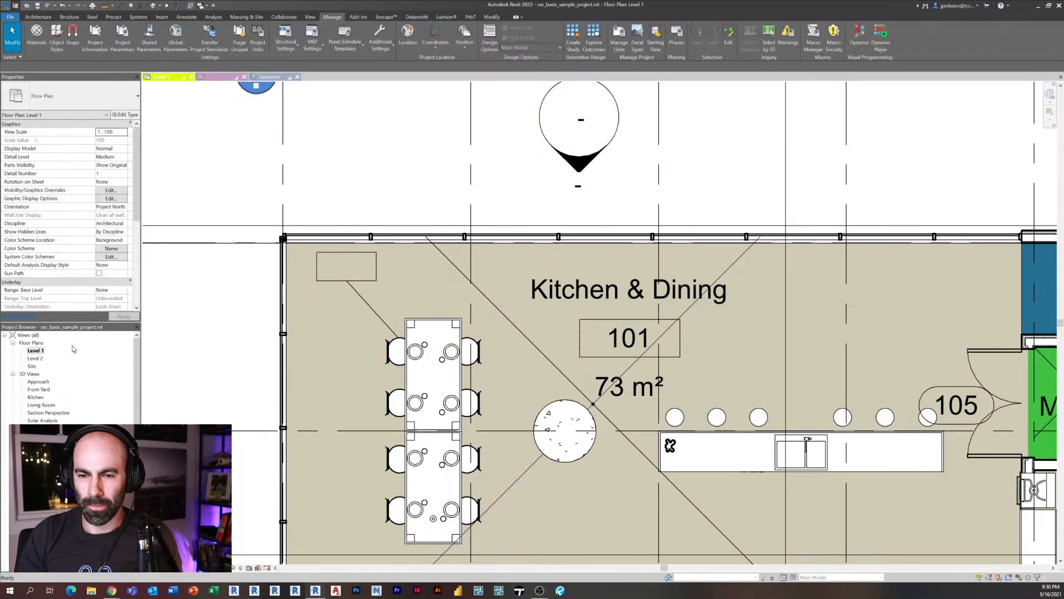
- Open the Furniture Schedule and add the Order Number field after the Cost field
scroll(67, 472, down, 6)
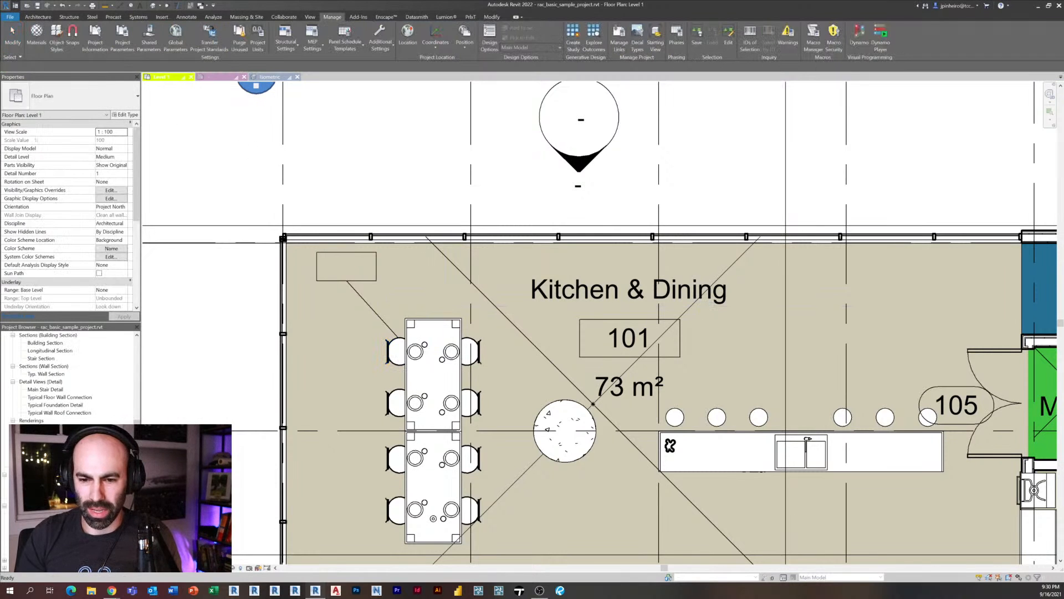
double_click(53, 522)
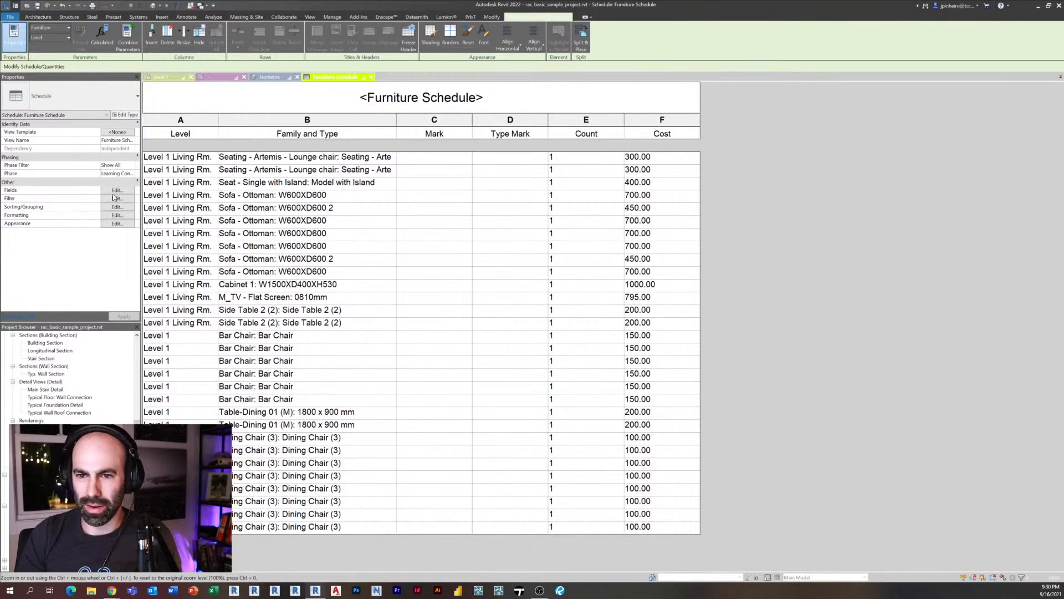
click(116, 191)
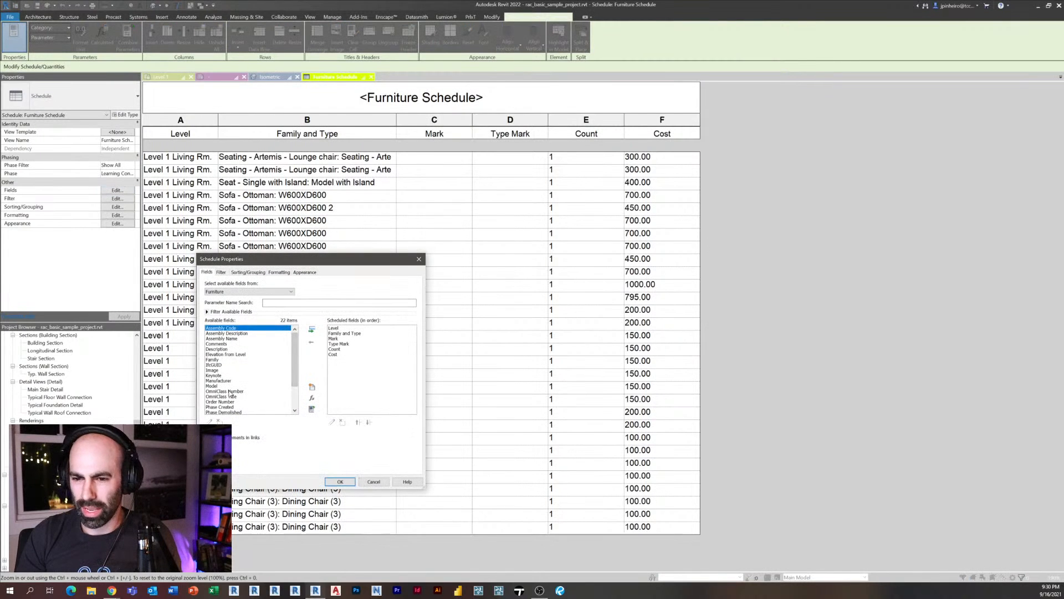
click(224, 402)
click(312, 330)
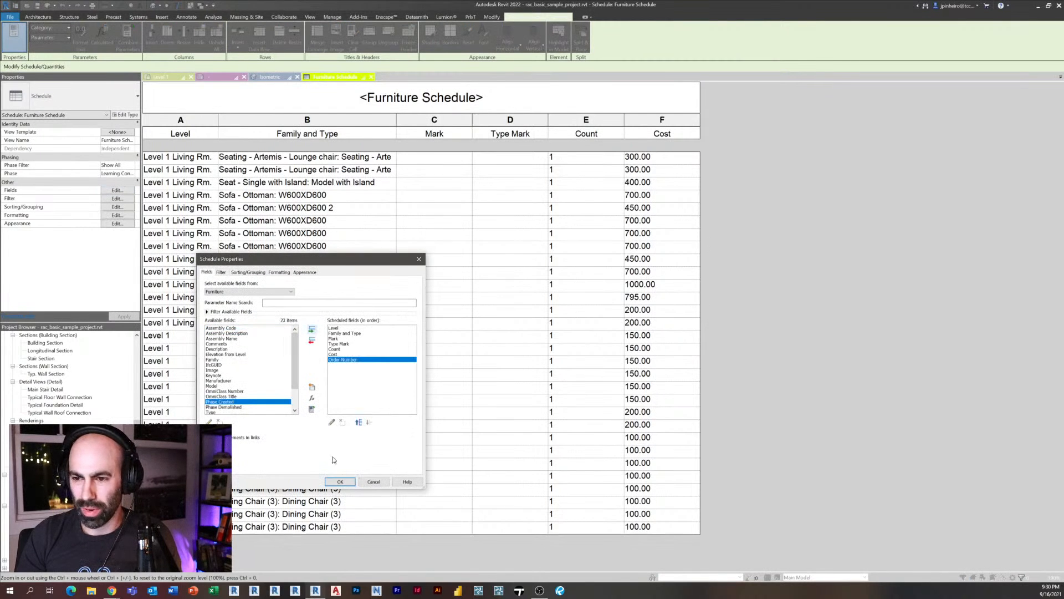
click(351, 483)
- Try to set the Order Number of the second-to-last Bar Chair row in the schedule to 1005
click(716, 411)
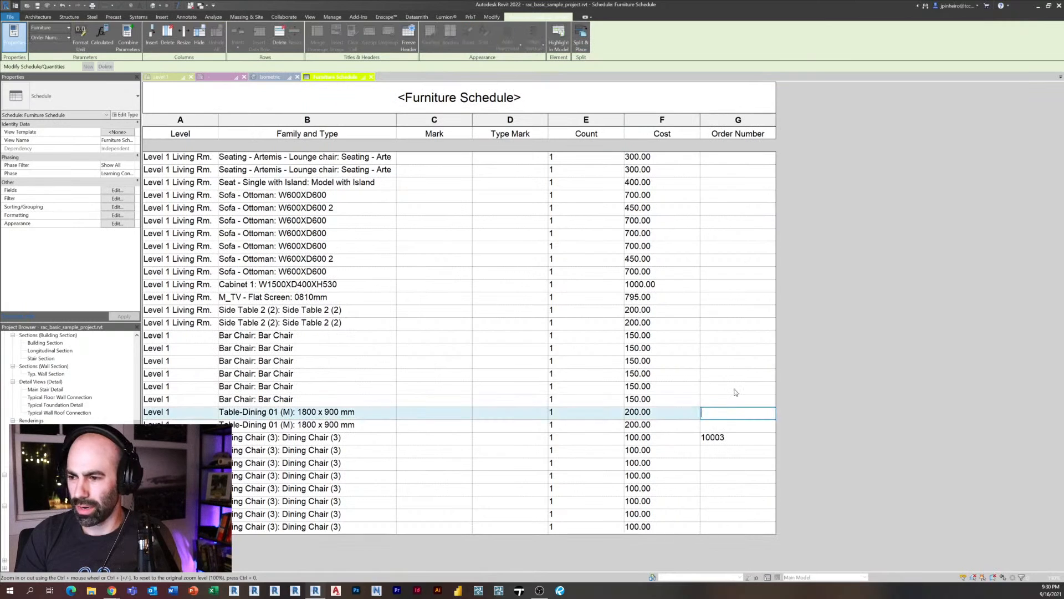
click(725, 385)
text(1005)
key(Return)
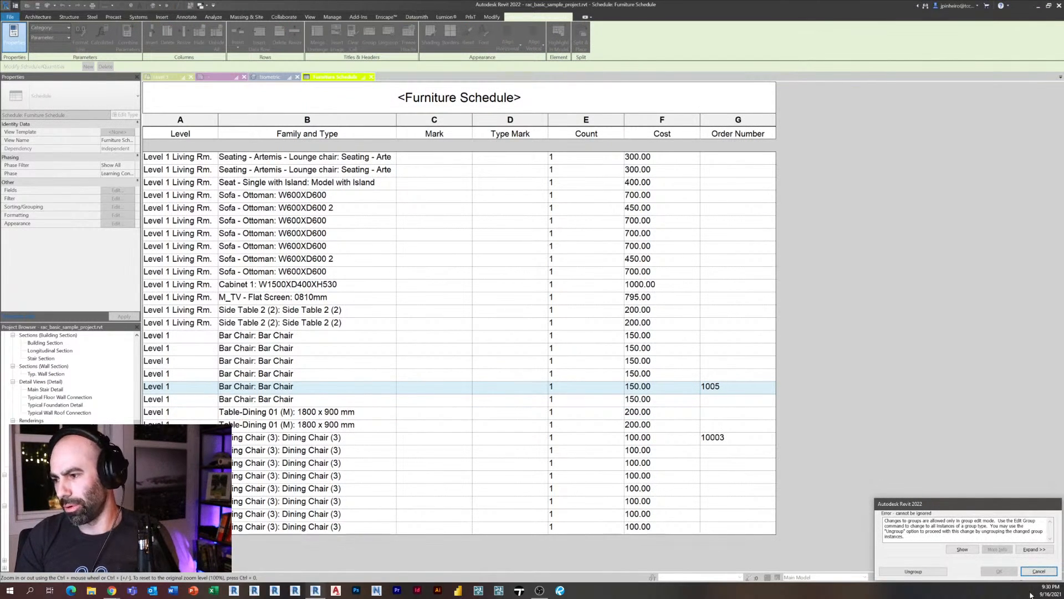
click(1039, 571)
- Set the Order Number of the second Dining Chair row in the schedule to 1005
click(717, 450)
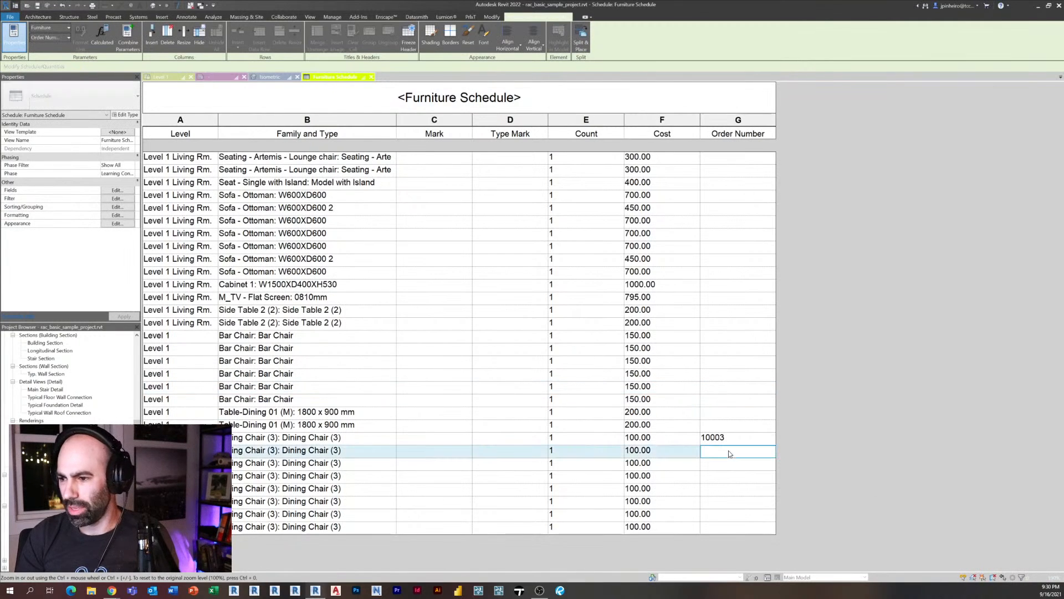
text(1005)
key(Return)
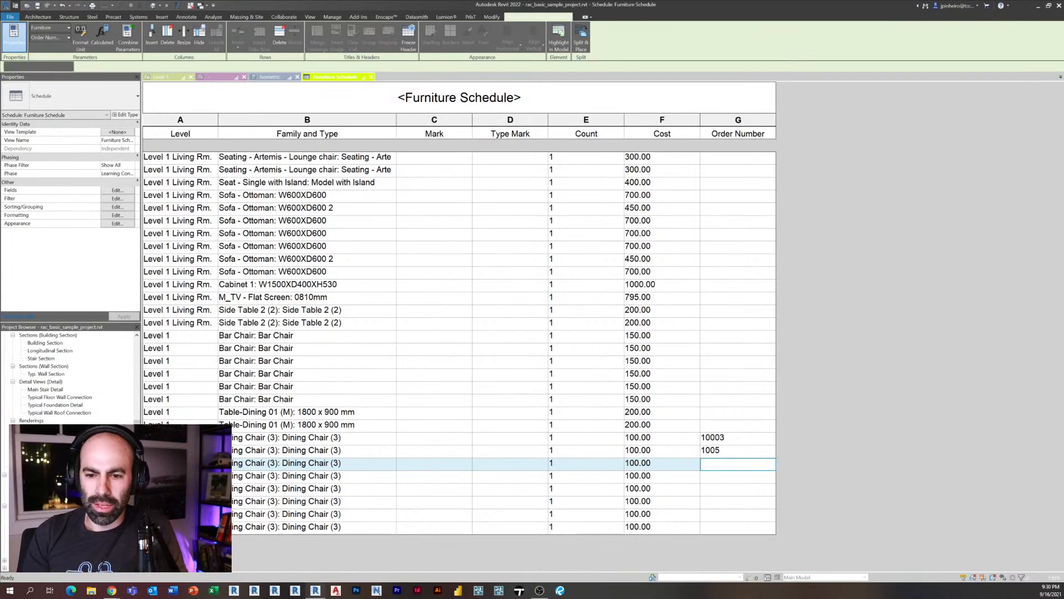
- Return to the Level 1 floor plan and open the family of the dining chair's furniture tag for editing
drag(137, 491, 137, 435)
scroll(72, 471, up, 2)
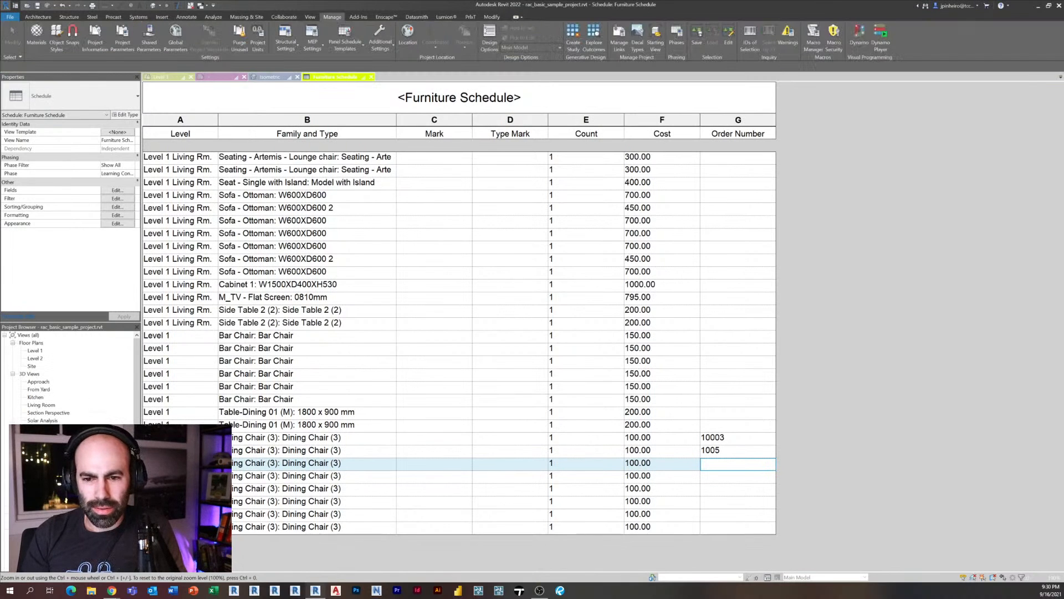
double_click(35, 351)
key(Escape)
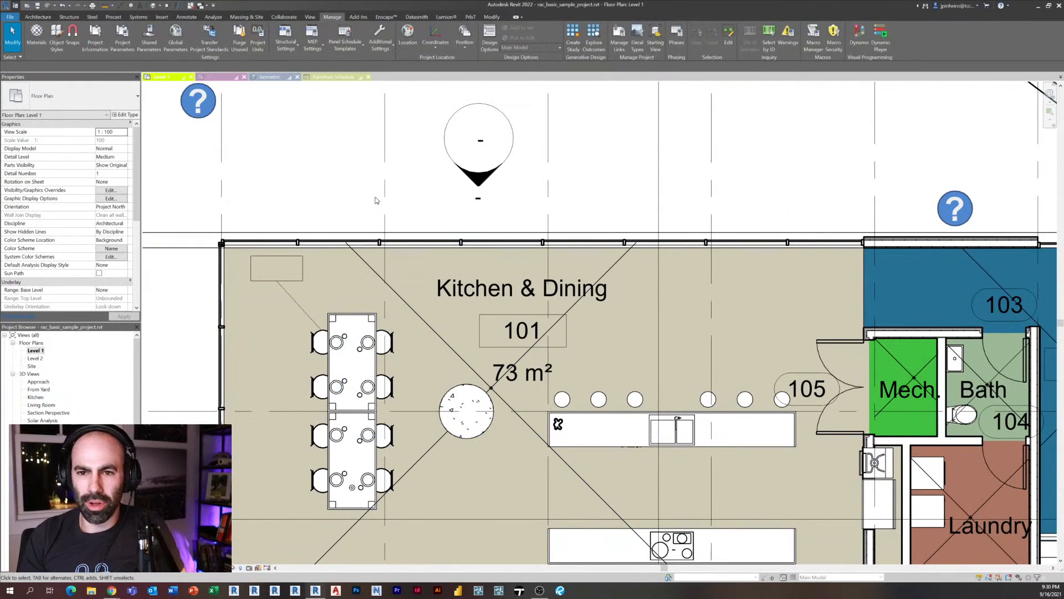
click(298, 285)
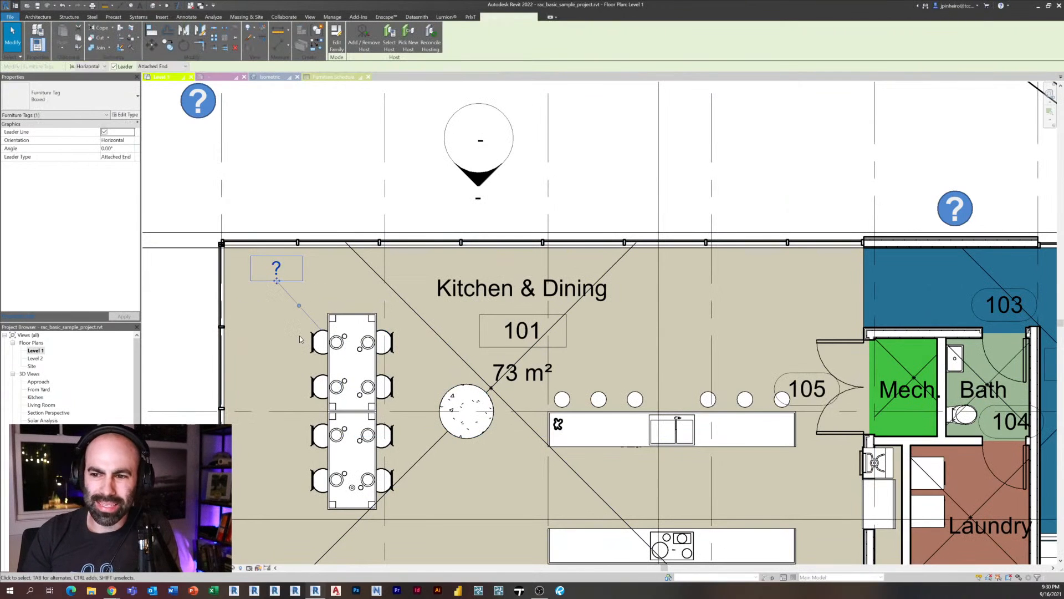
scroll(291, 316, up, 4)
middle_drag(284, 306, 302, 310)
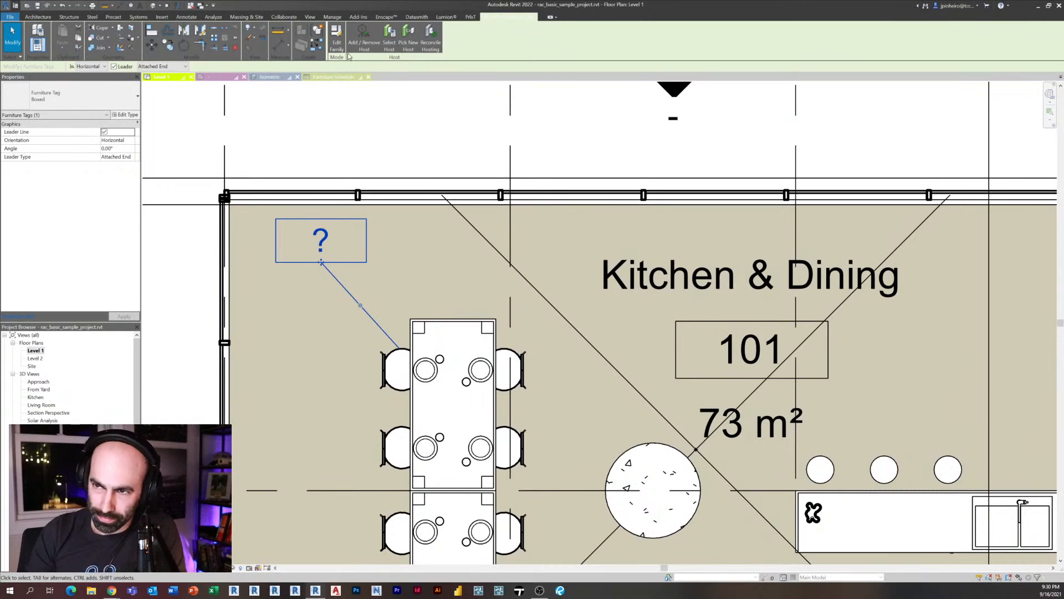
click(336, 39)
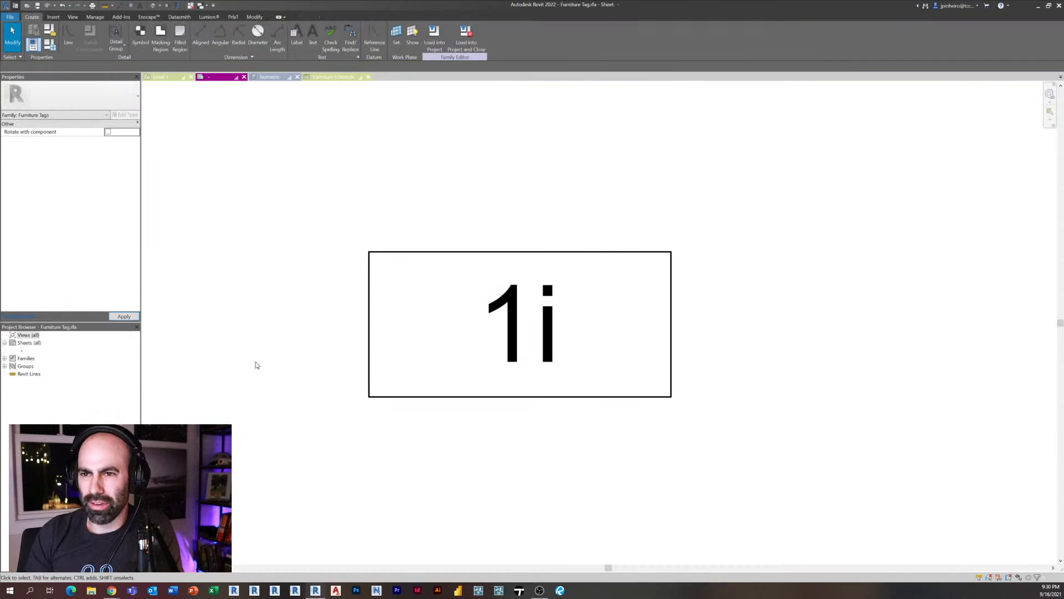
- Start a new label below the tag's box and check the available Furniture fields for Order Number
click(294, 27)
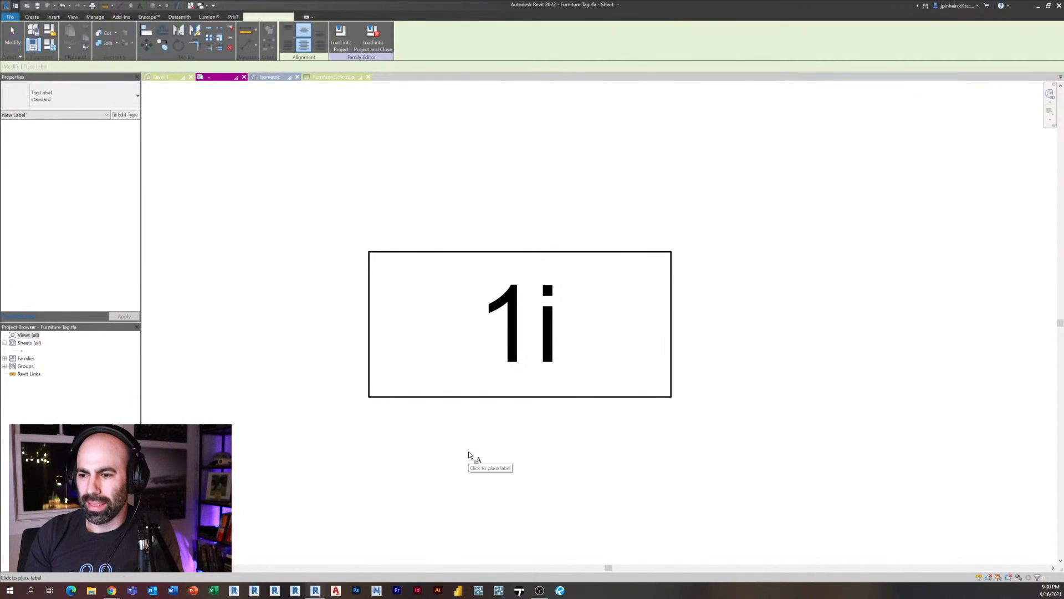
scroll(416, 421, down, 2)
click(367, 427)
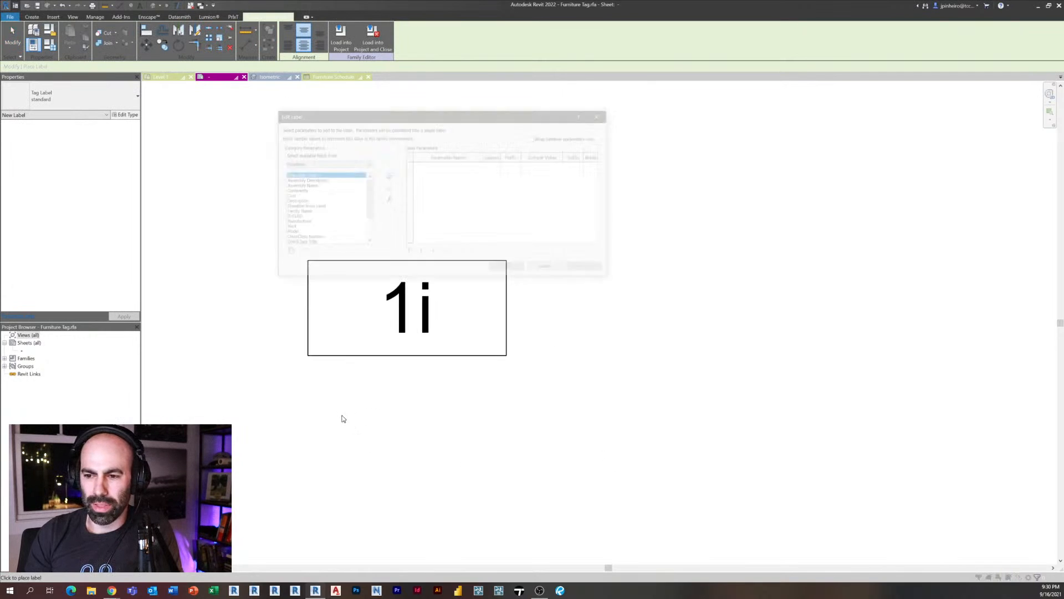
scroll(322, 201, down, 2)
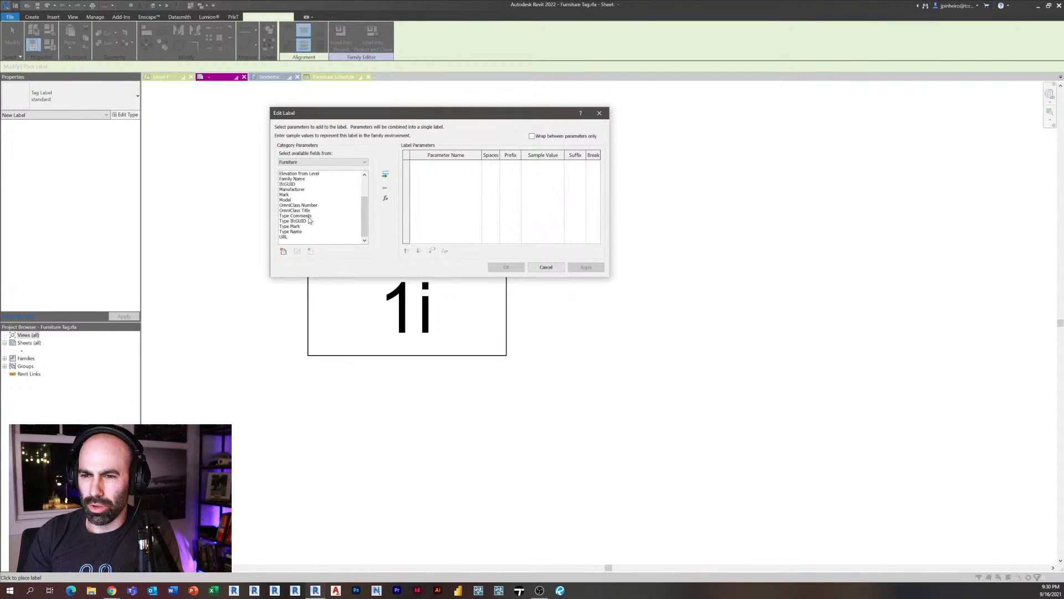
scroll(311, 219, up, 2)
scroll(308, 221, down, 2)
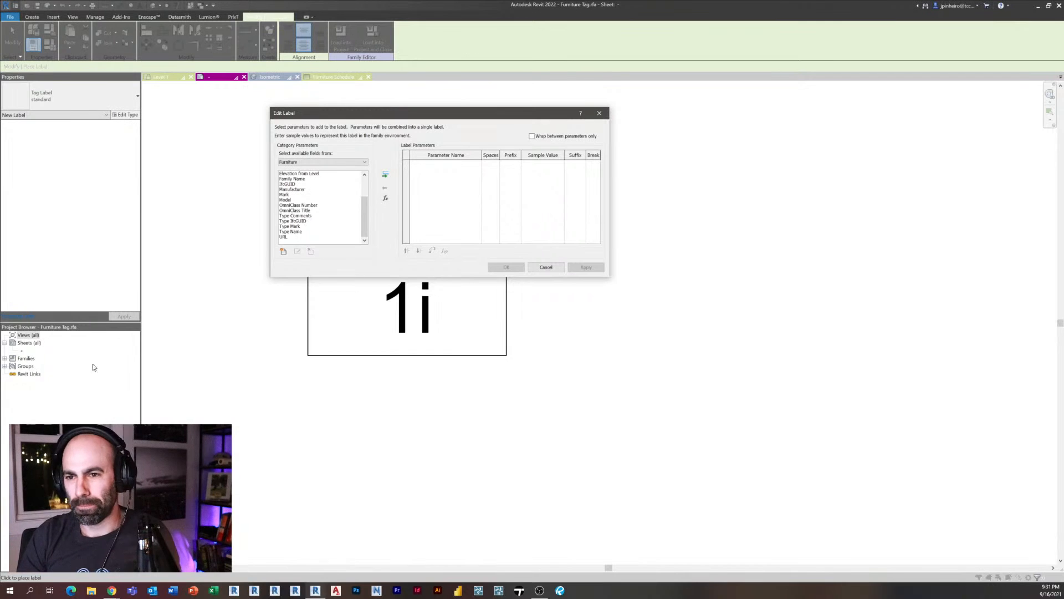
- Add the shared parameter Order Number from the Furniture parameter group to the label's available fields
click(284, 252)
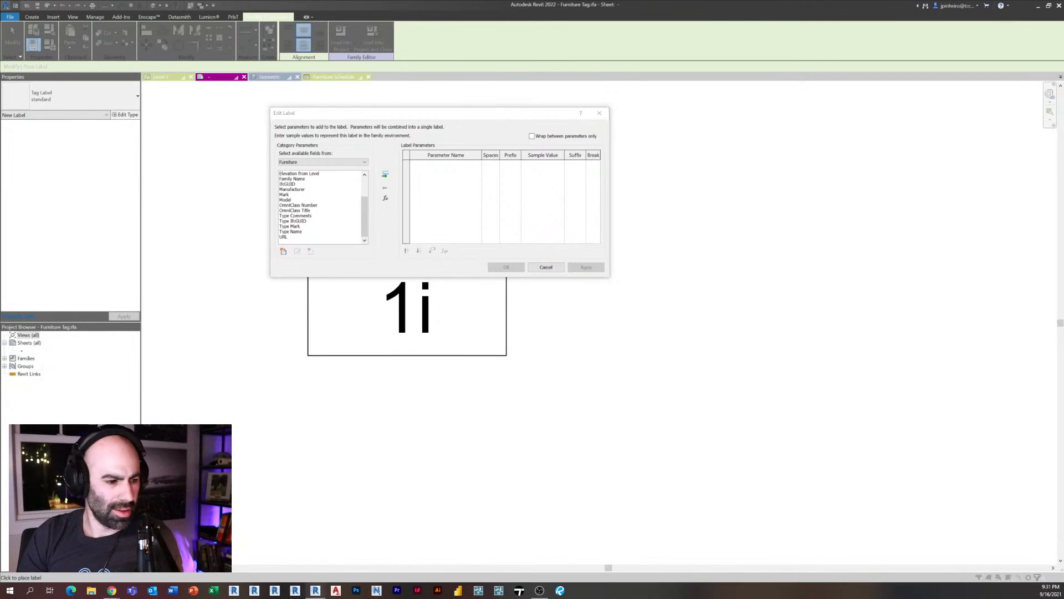
drag(333, 342, 384, 272)
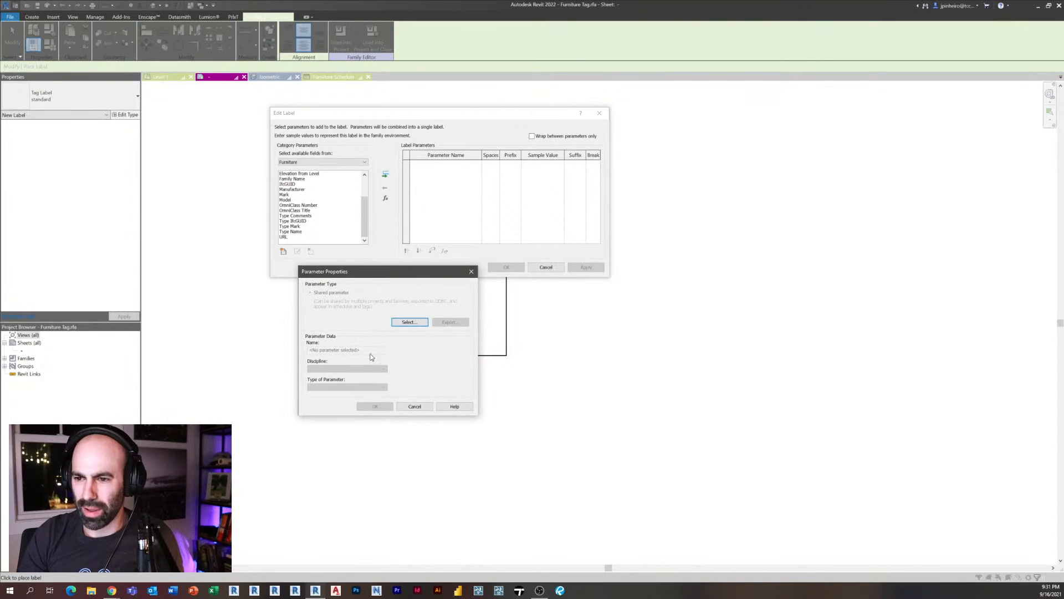
click(409, 323)
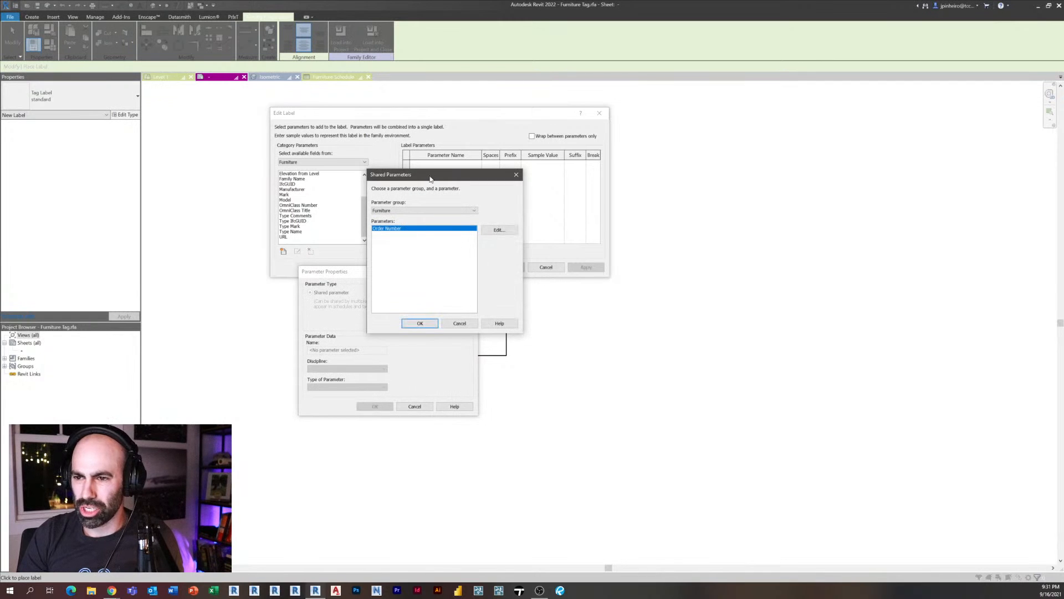
drag(430, 179, 385, 96)
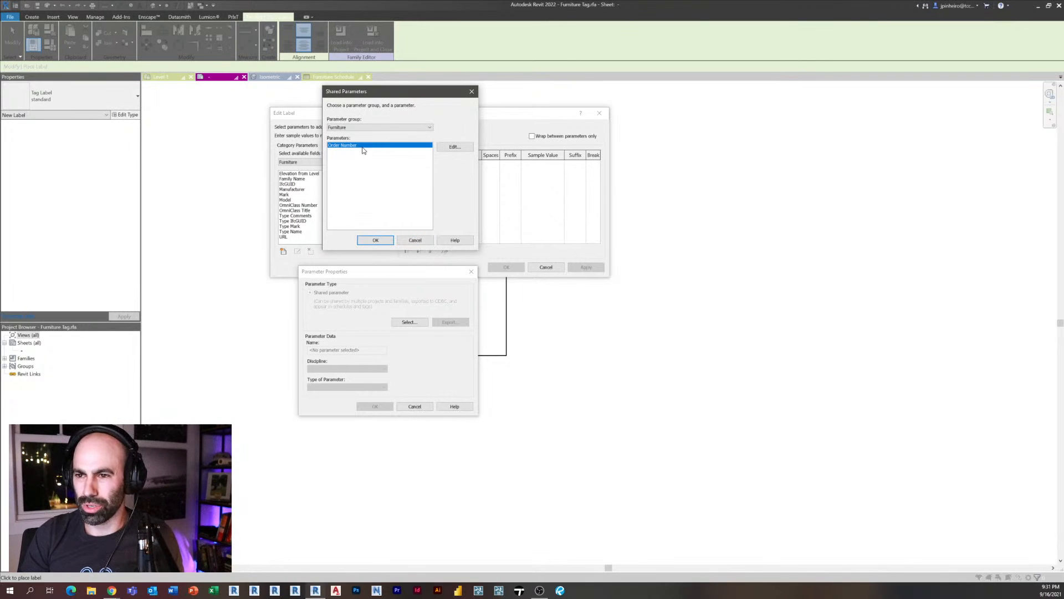
click(375, 242)
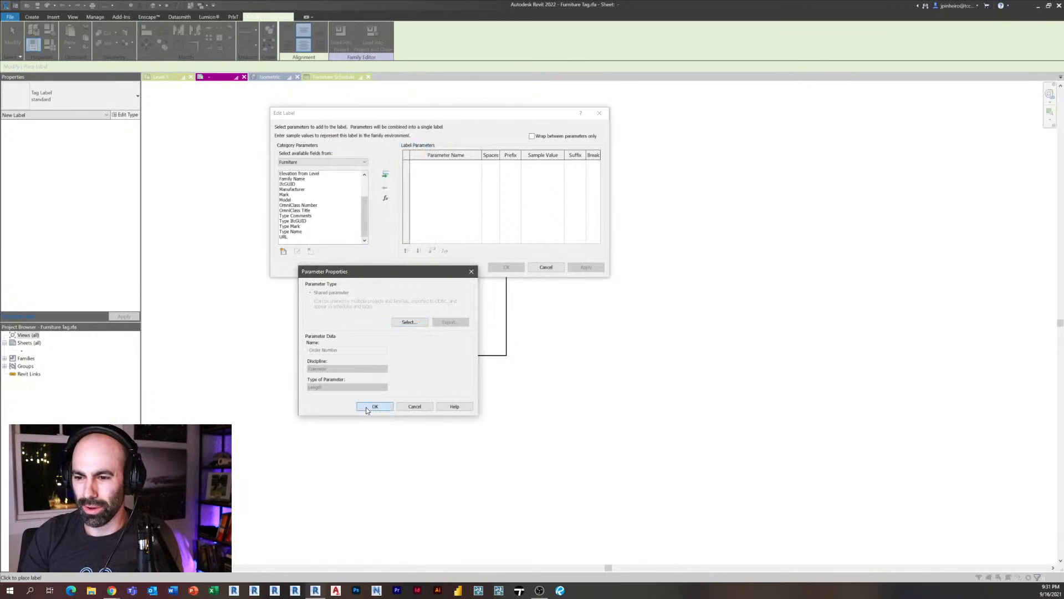
click(374, 407)
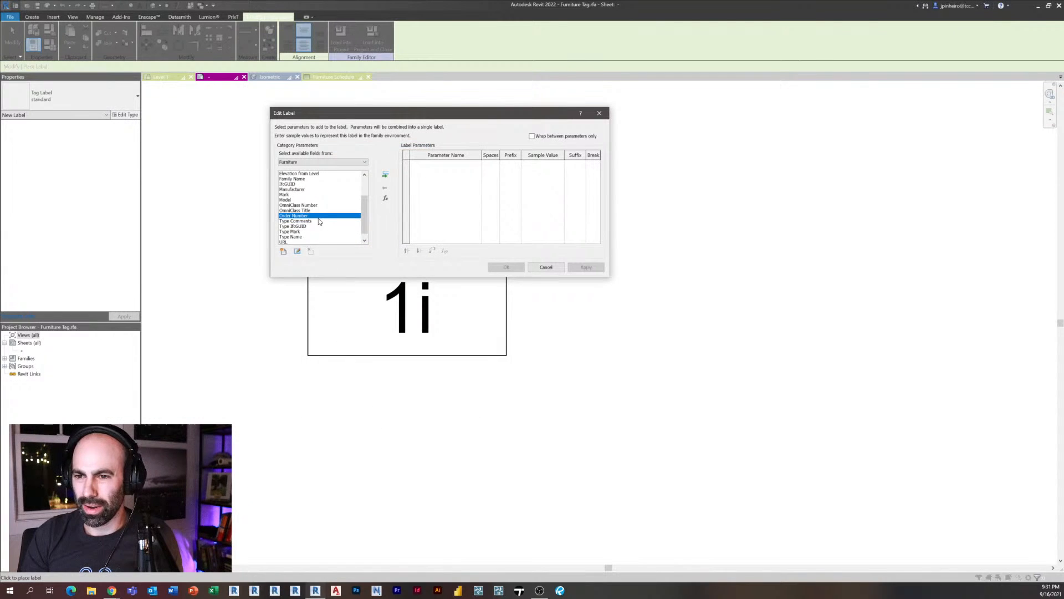
- Assign Order Number to the new label and move the label so it is centred below the tag's box
click(385, 175)
click(506, 267)
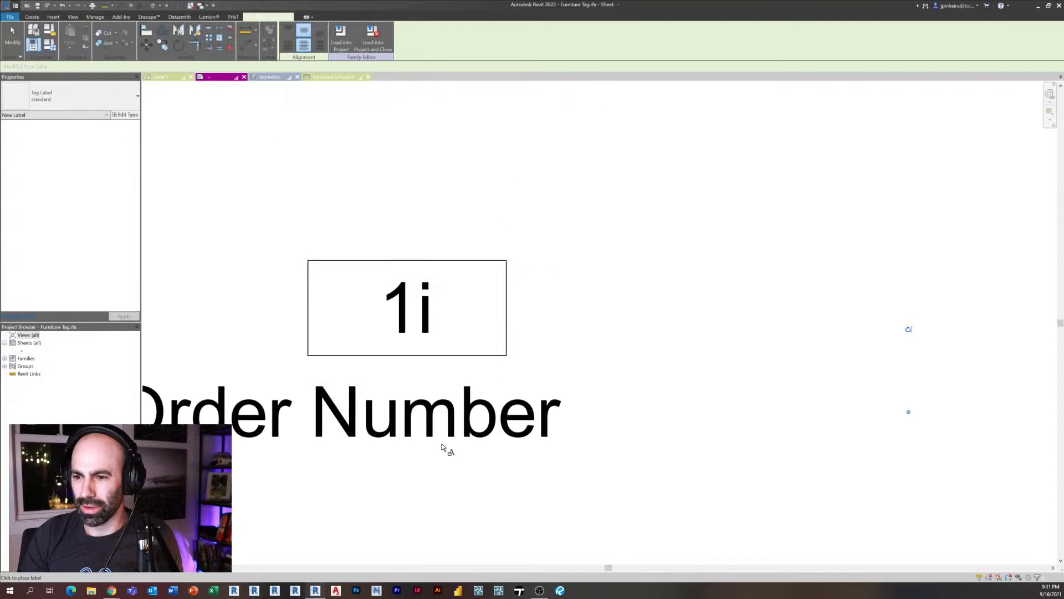
scroll(443, 443, down, 2)
key(Escape)
click(405, 426)
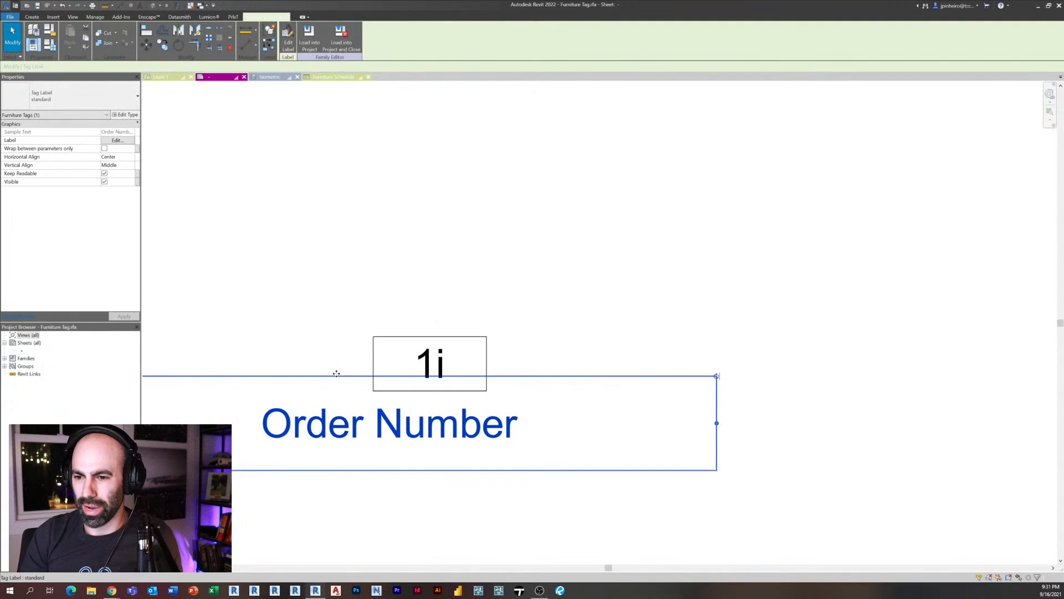
drag(337, 376, 374, 380)
click(436, 231)
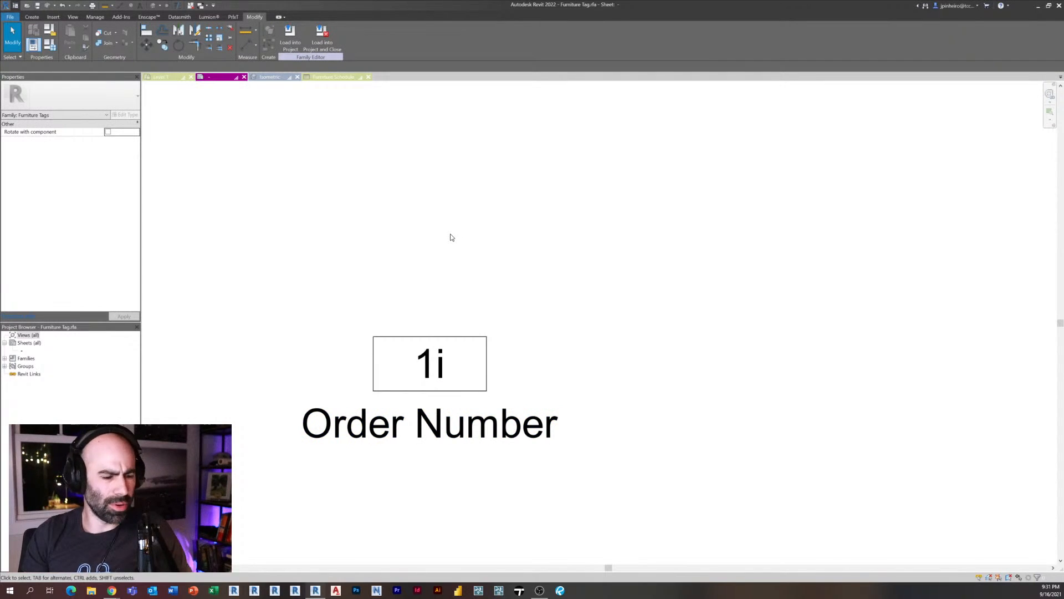
- Load the edited furniture tag family into rac_basic_sample_project.rvt
click(290, 34)
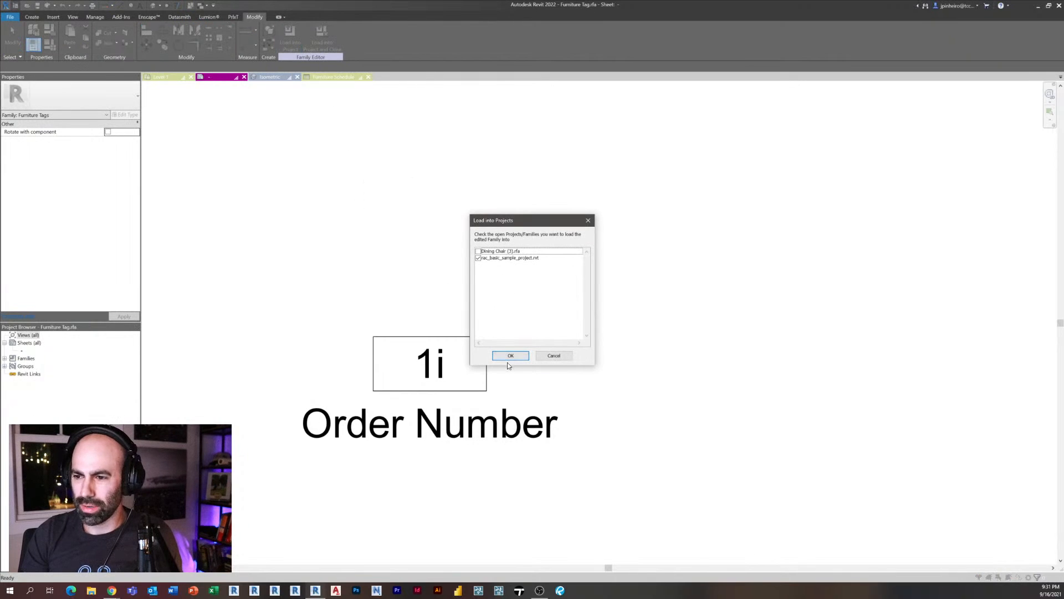
click(509, 358)
click(510, 291)
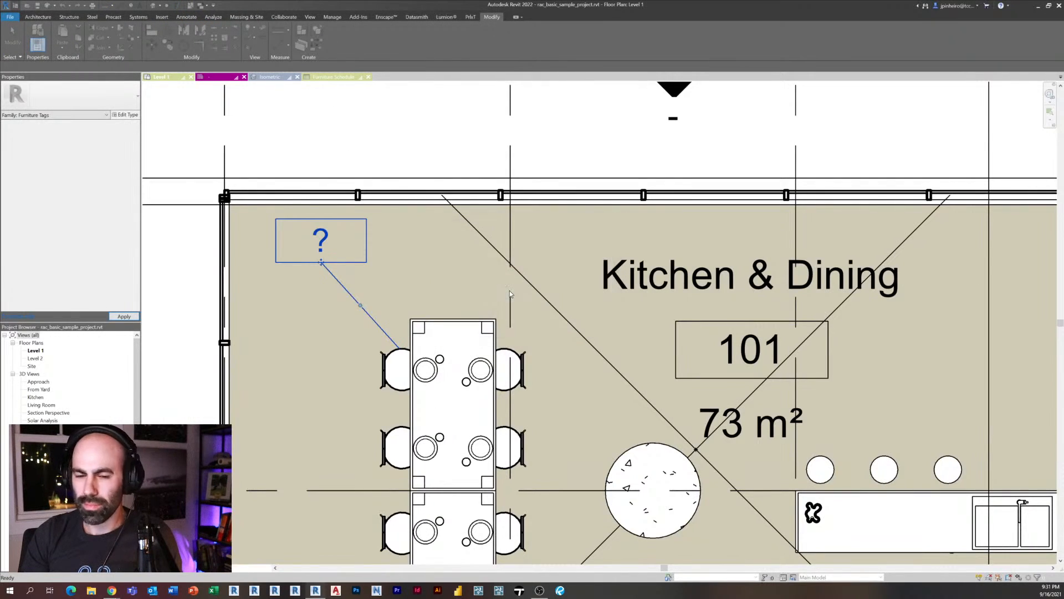
- Tag the three lower dining chairs on the table's left side by category, with leaders
middle_drag(364, 301, 295, 243)
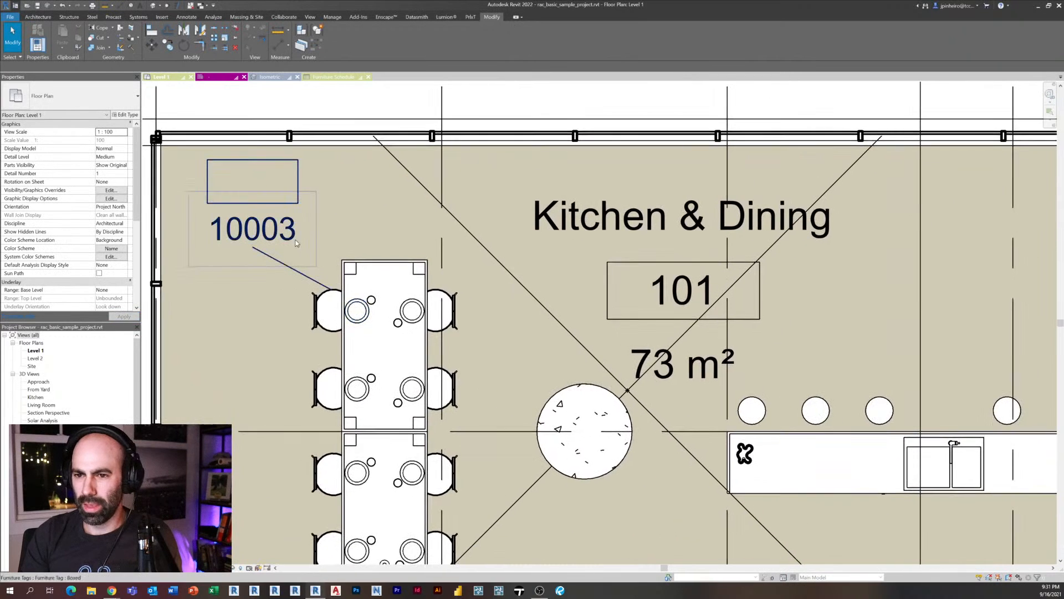
click(269, 257)
scroll(313, 244, down, 2)
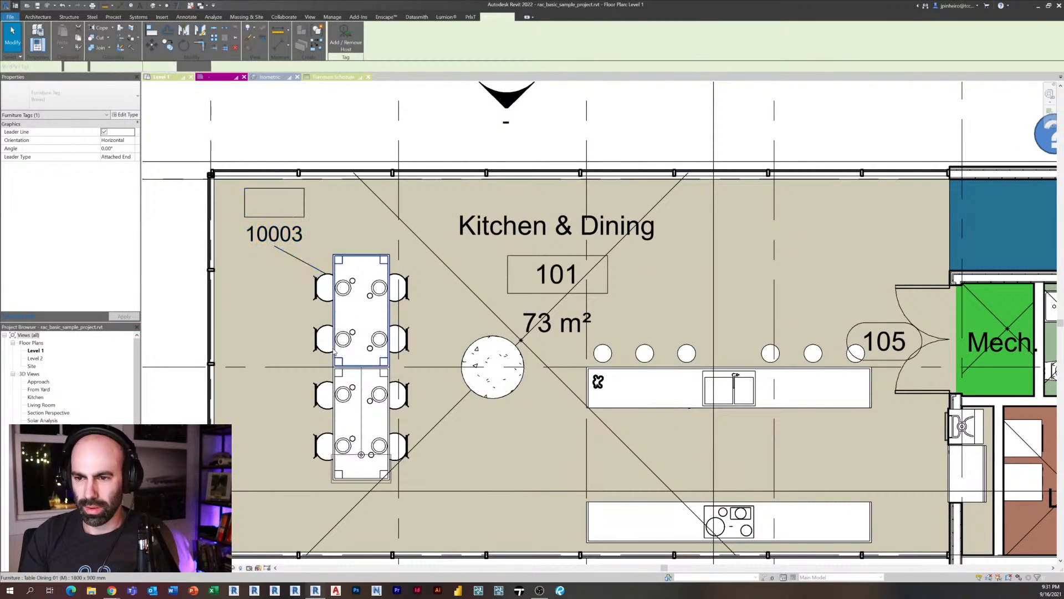
click(320, 342)
click(317, 400)
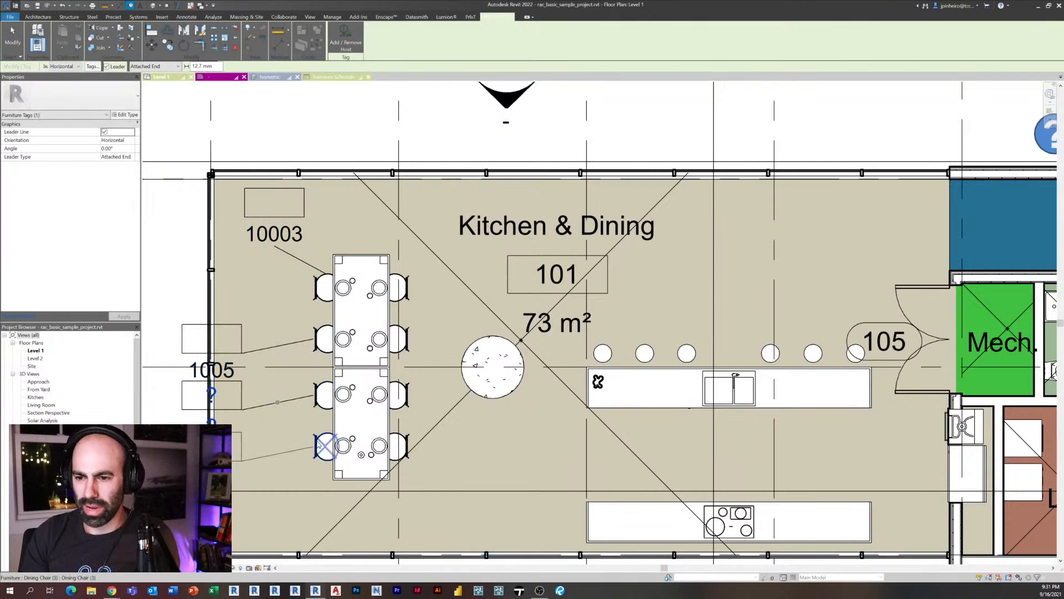
click(319, 446)
key(Escape)
scroll(228, 434, up, 2)
key(Escape)
- Move the tag of the third dining chair from the top farther from the table, clear of the curtain wall
middle_drag(284, 376, 521, 290)
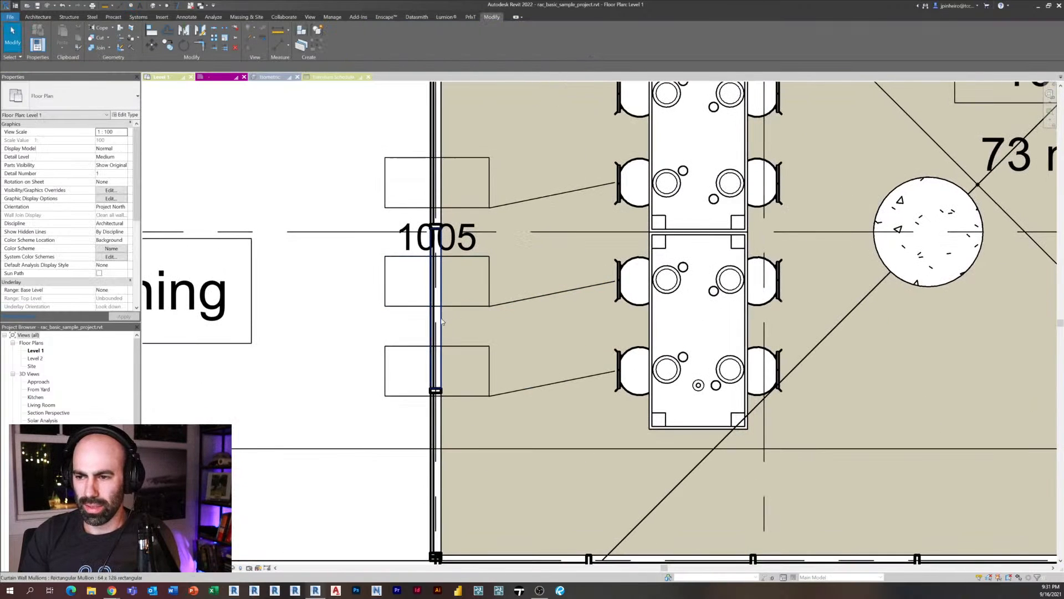
click(442, 321)
click(468, 304)
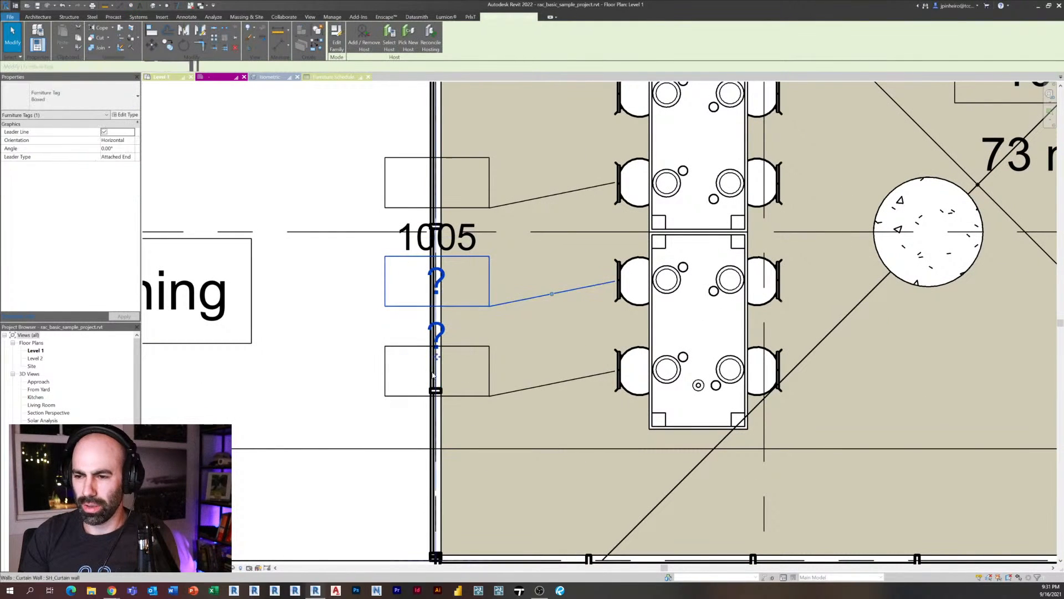
drag(433, 376, 316, 354)
- Set the Order Number of the third dining chair from the top on the table's left side to 2000
click(647, 306)
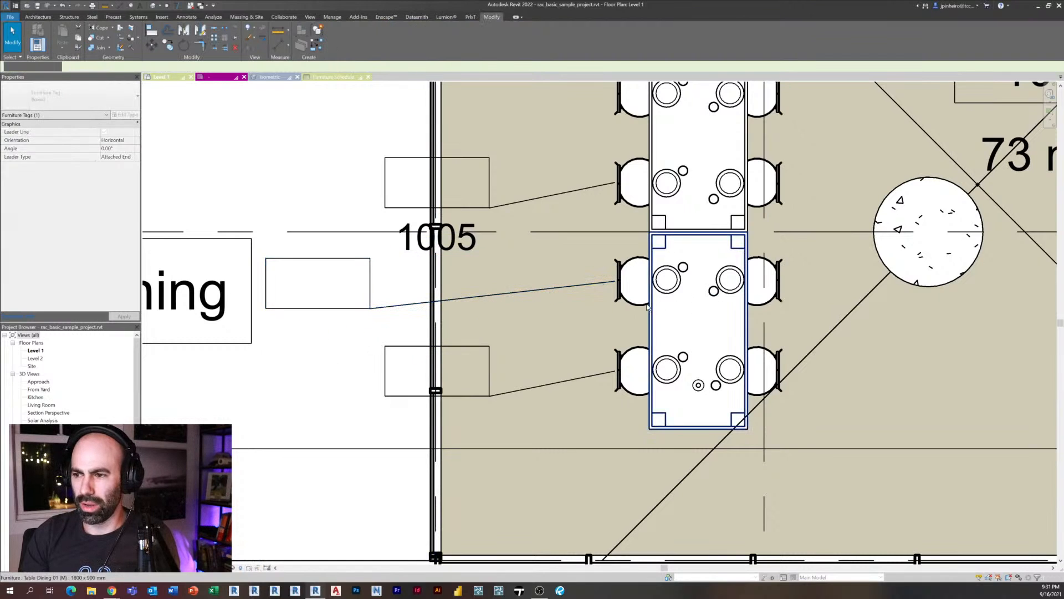
click(647, 306)
middle_drag(647, 306, 692, 310)
click(113, 182)
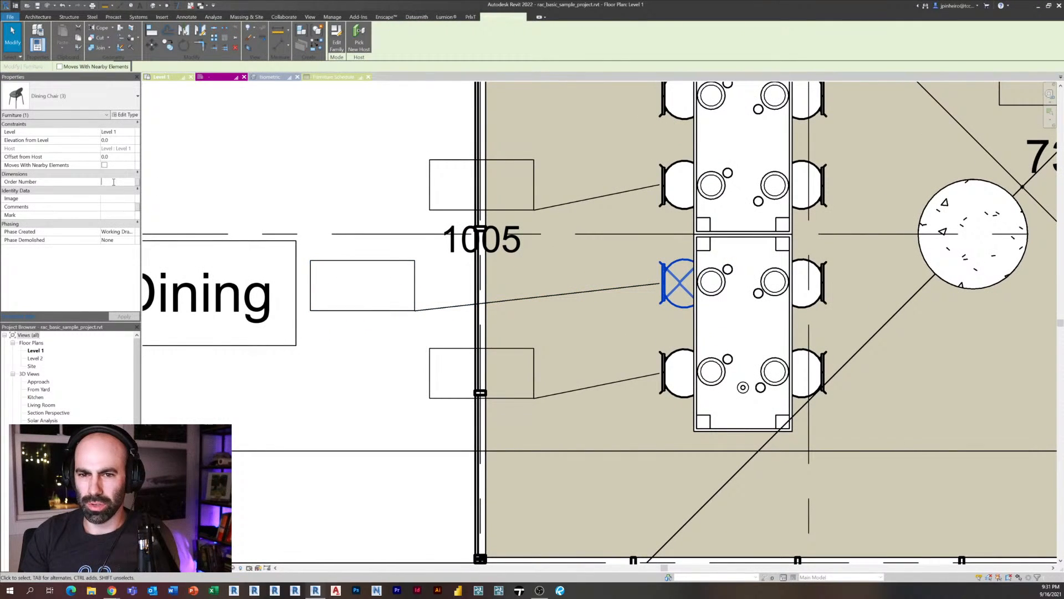
text(2000.0)
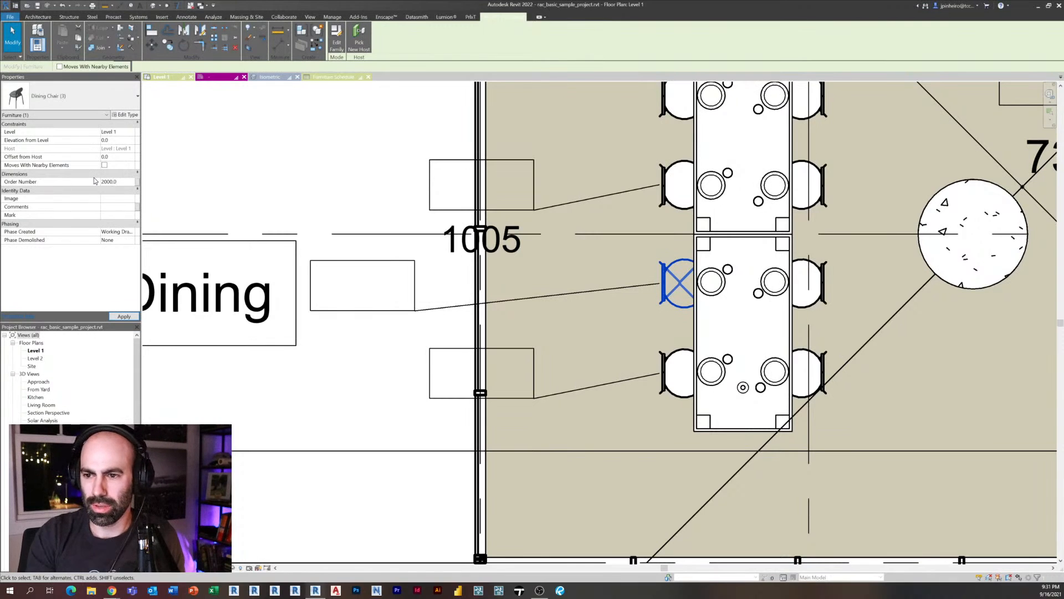
click(359, 315)
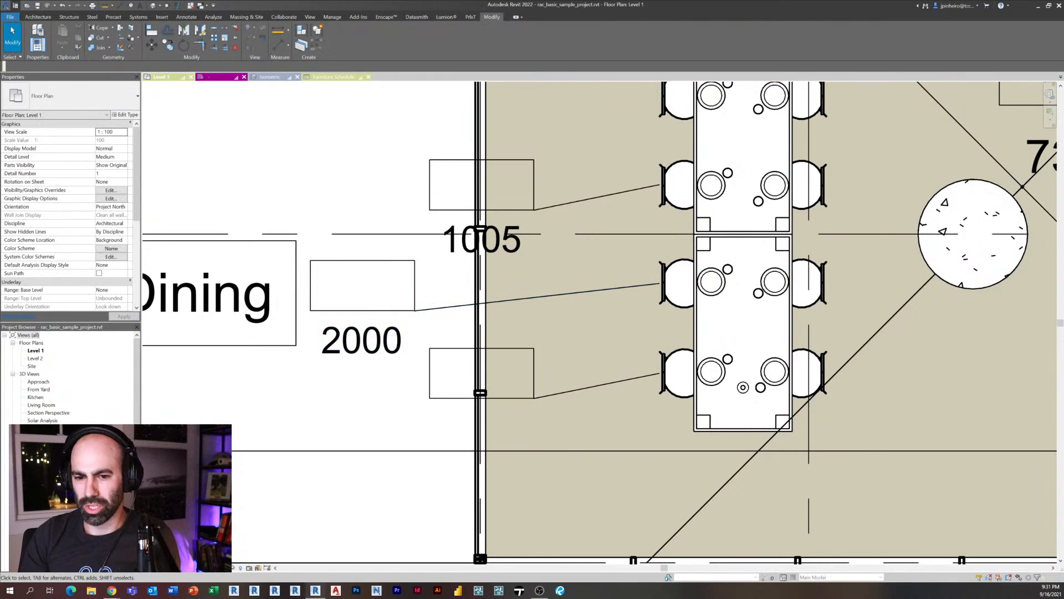
- Open the Furniture Schedule and check the Order Number entry of the edited dining chair
drag(137, 401, 137, 487)
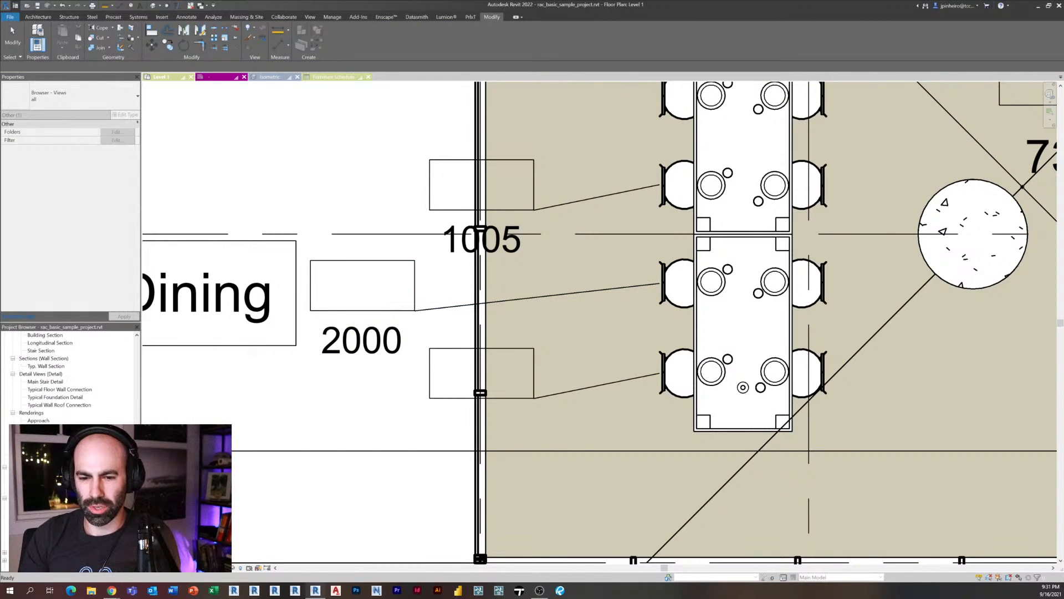
double_click(49, 513)
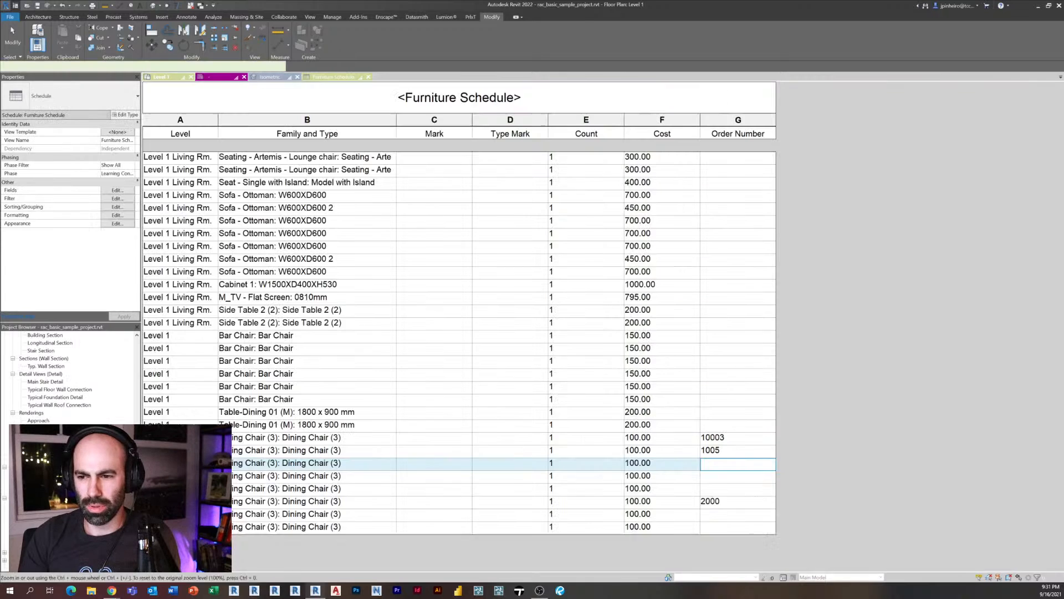
click(752, 502)
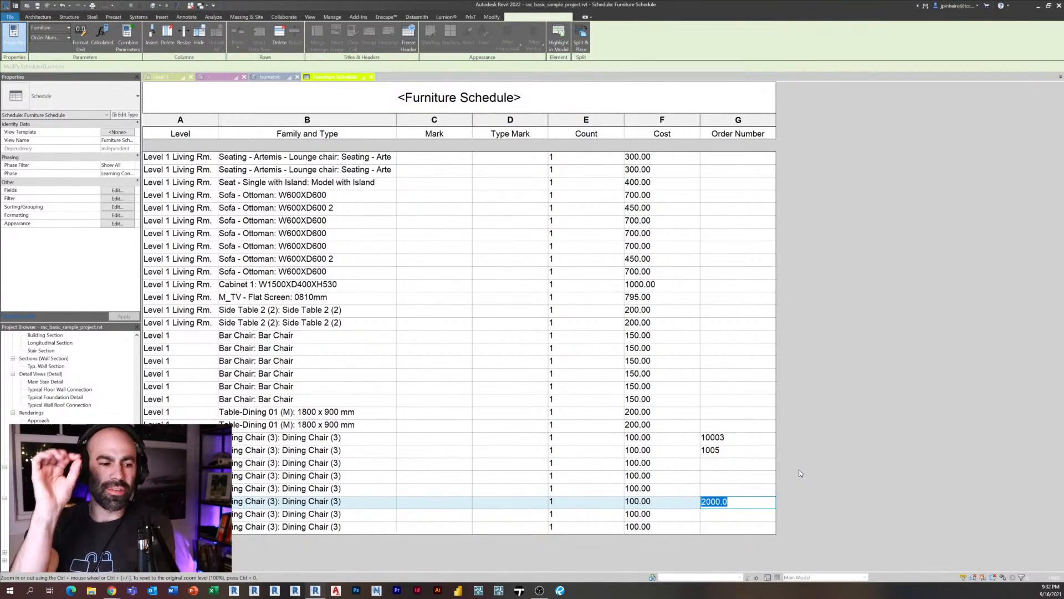
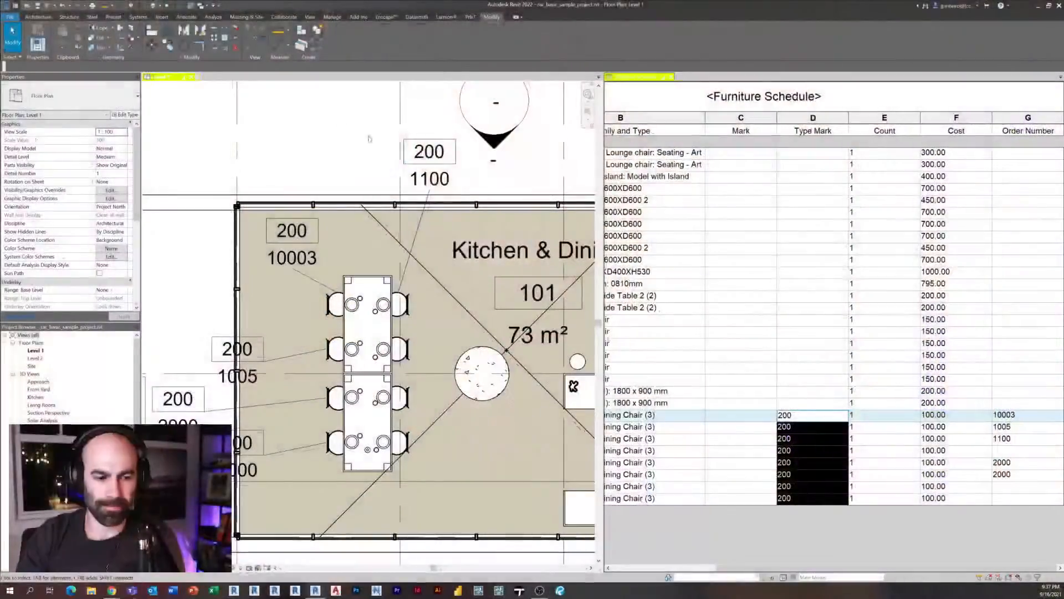
- Undo all recent operations back through the Edit Schedule entry directly preceding the latest Load Family
click(70, 5)
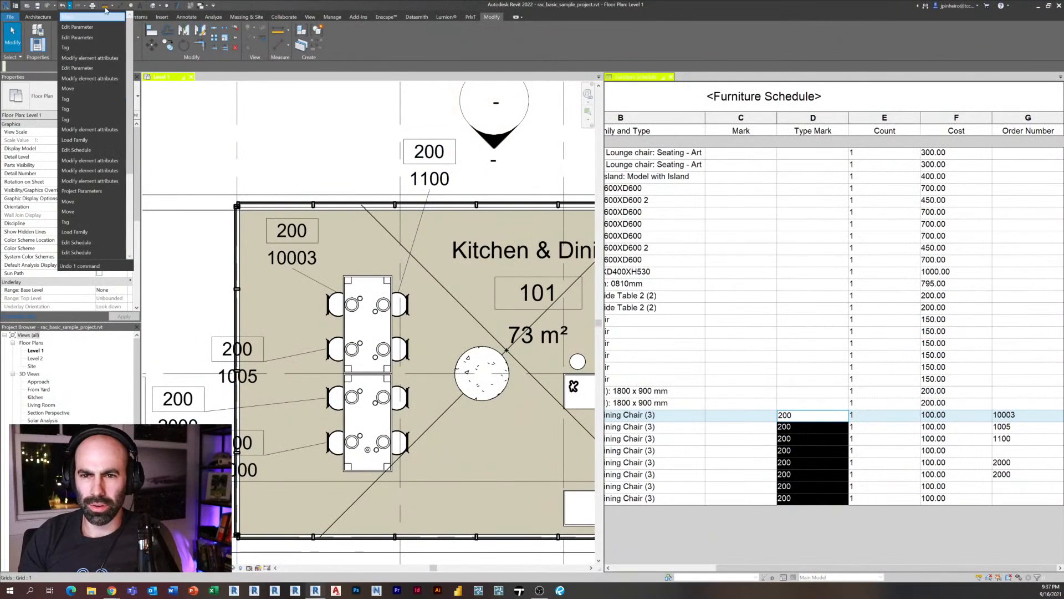
scroll(107, 207, down, 4)
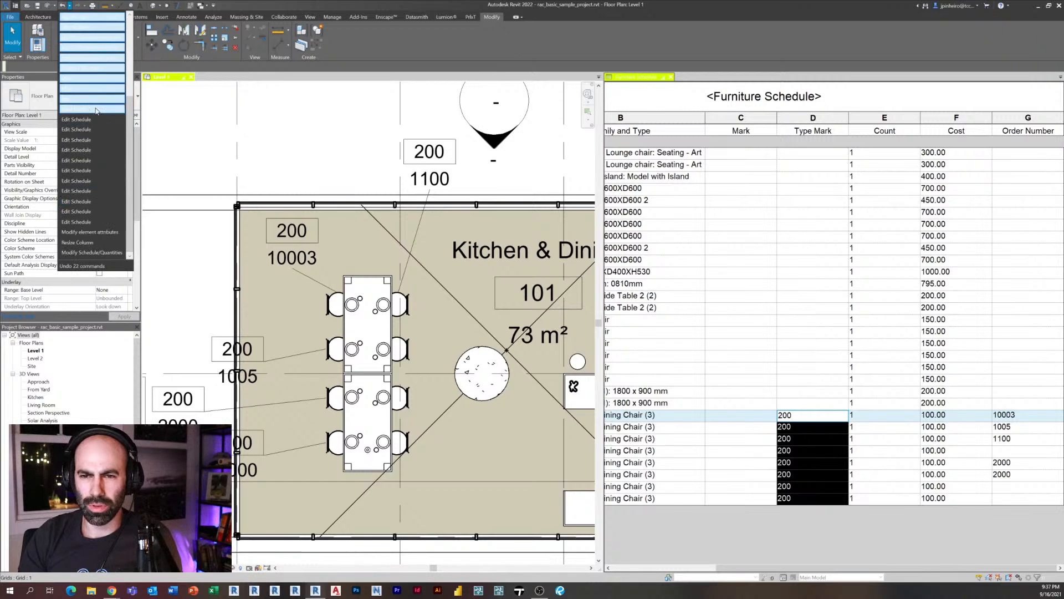
scroll(99, 89, up, 4)
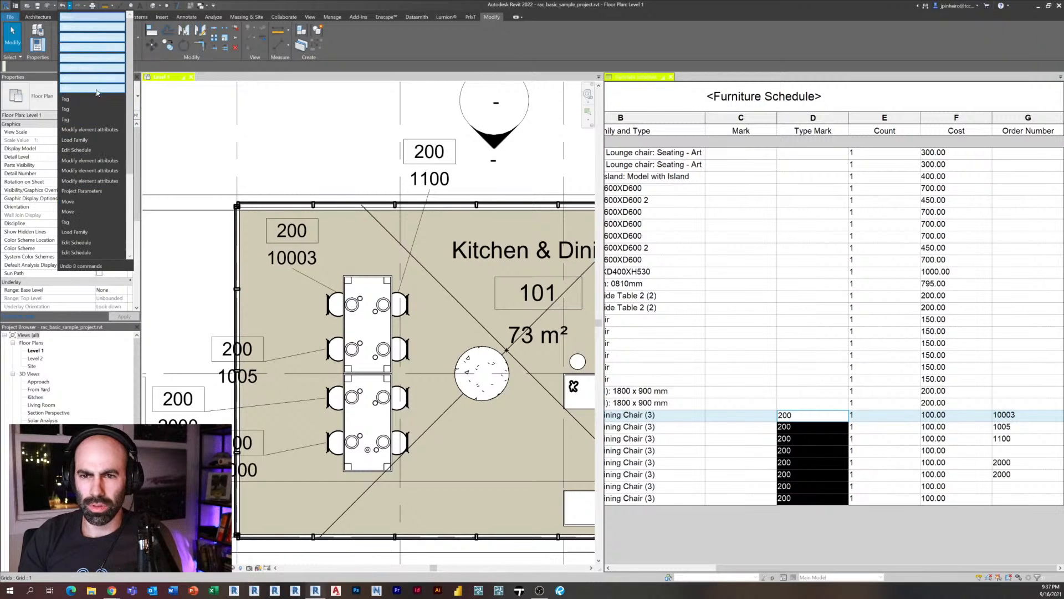
click(107, 150)
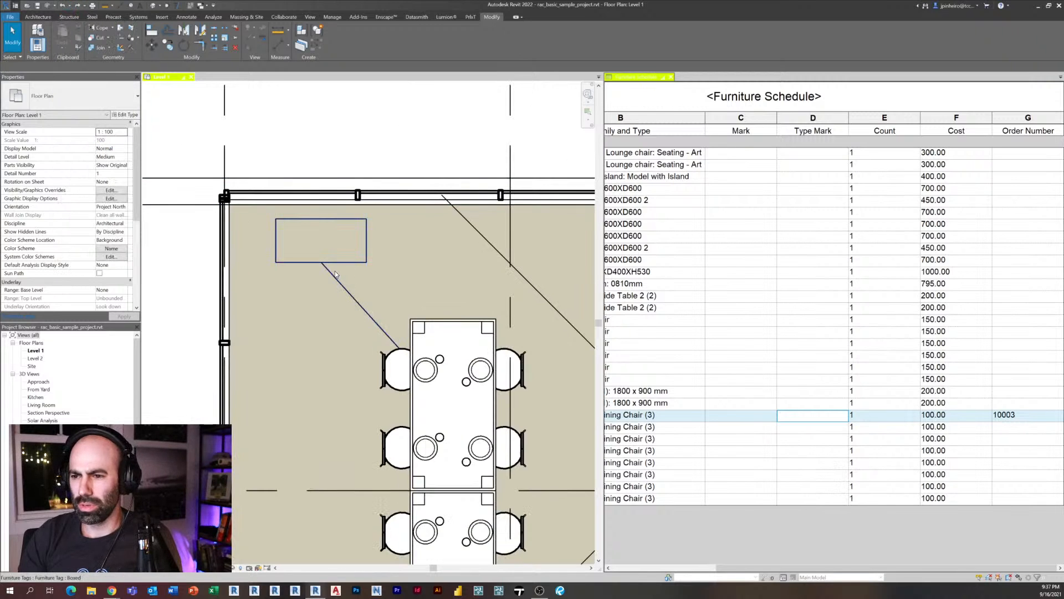
- Inspect the remaining furniture tag and the Order Number property of the upper dining chair on the table's right side
middle_drag(420, 303, 358, 271)
click(296, 231)
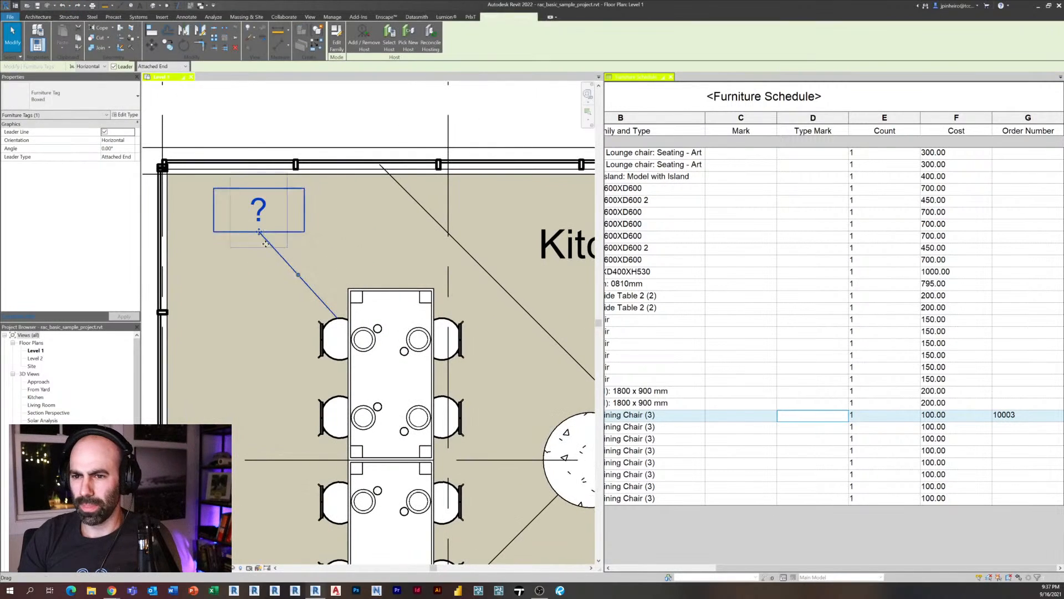
scroll(509, 310, down, 1)
middle_drag(510, 310, 350, 277)
key(Escape)
click(317, 286)
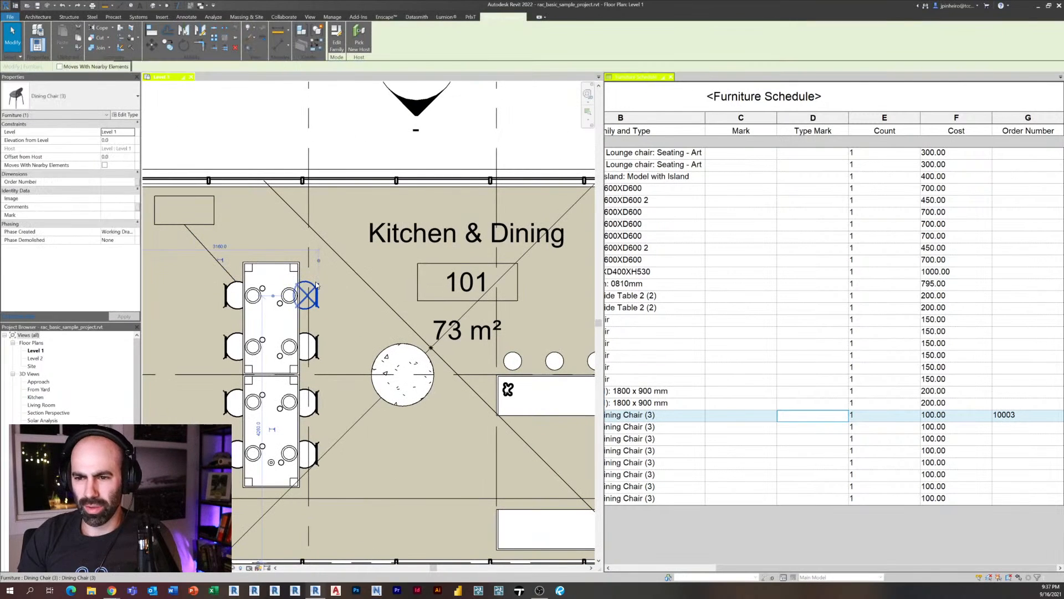
click(216, 131)
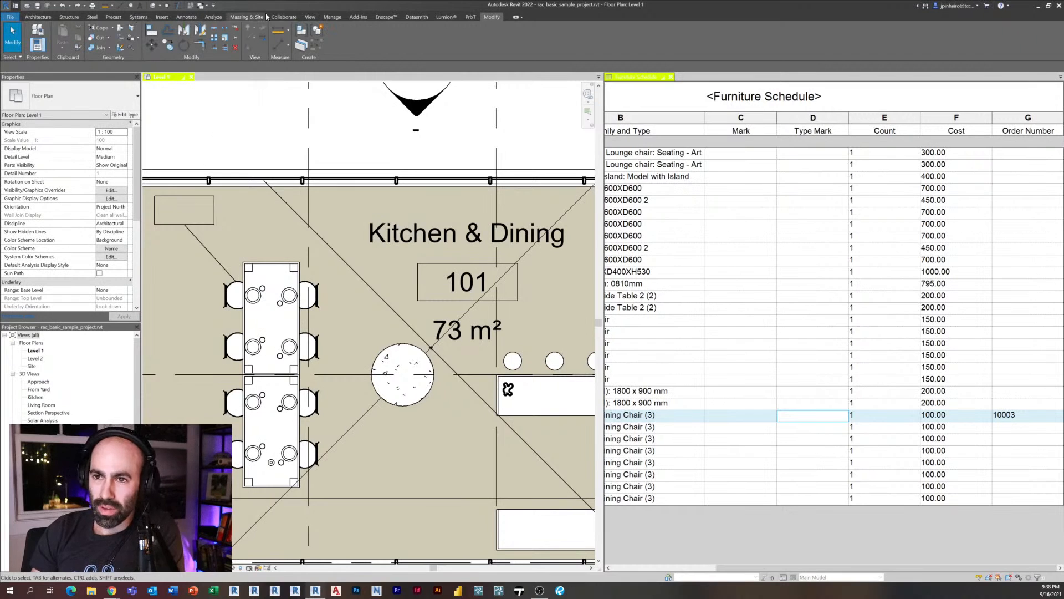
- Review the Furniture group in the project's shared parameter file and close it without changes
click(336, 18)
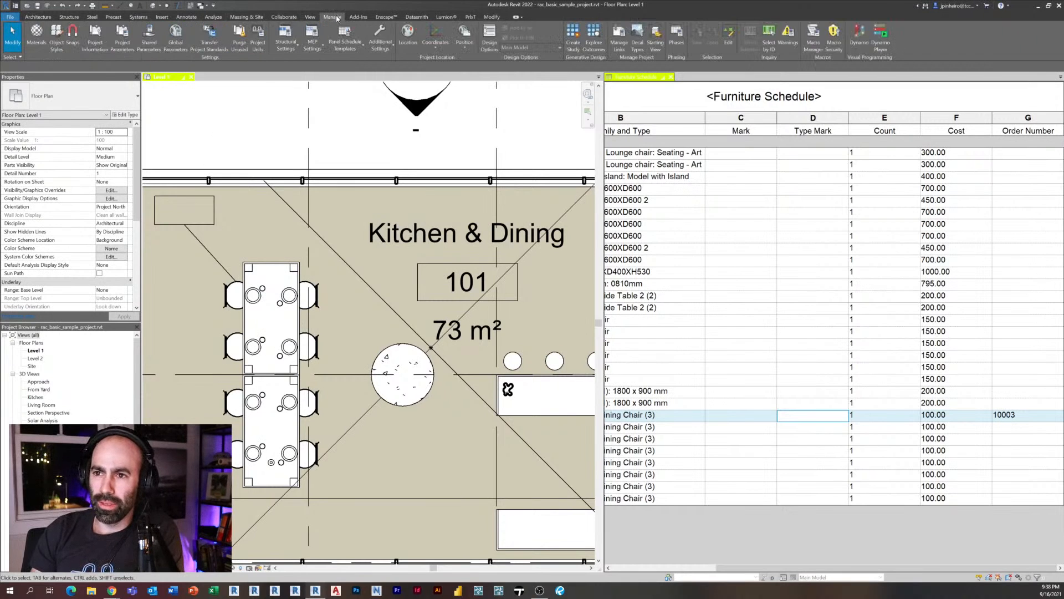
click(148, 37)
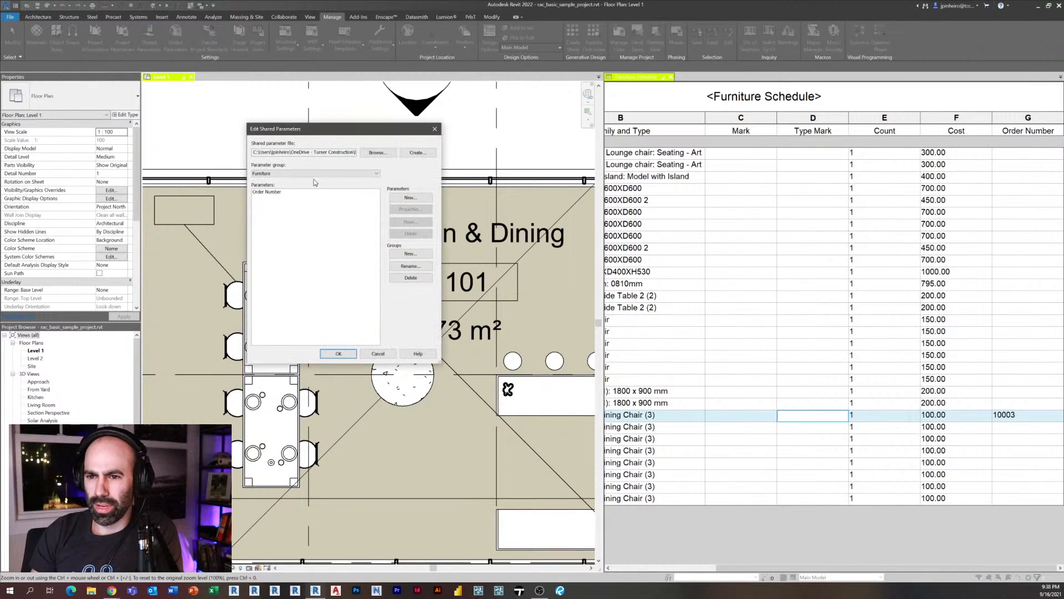
click(436, 129)
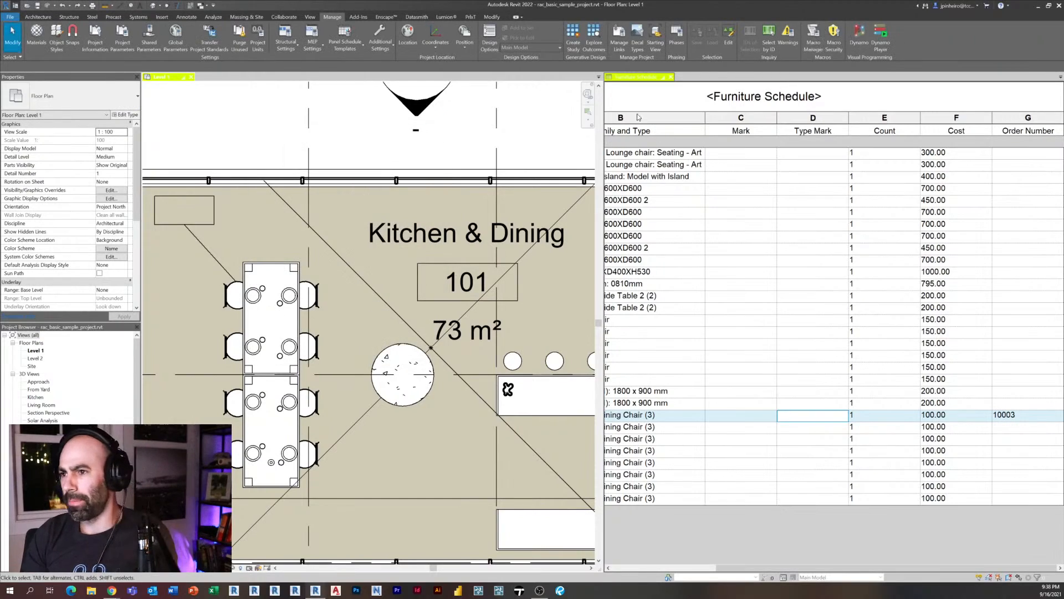
- Switch to File Explorer, delete BADLive_Shared_New.txt from the Desktop folder and return to the Revit project
click(1039, 6)
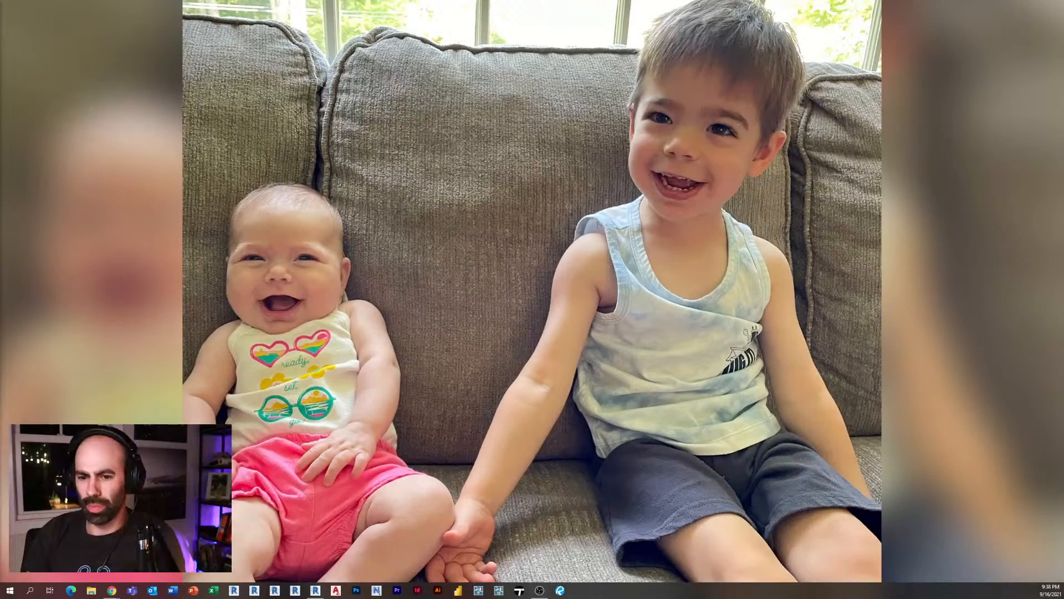
click(91, 590)
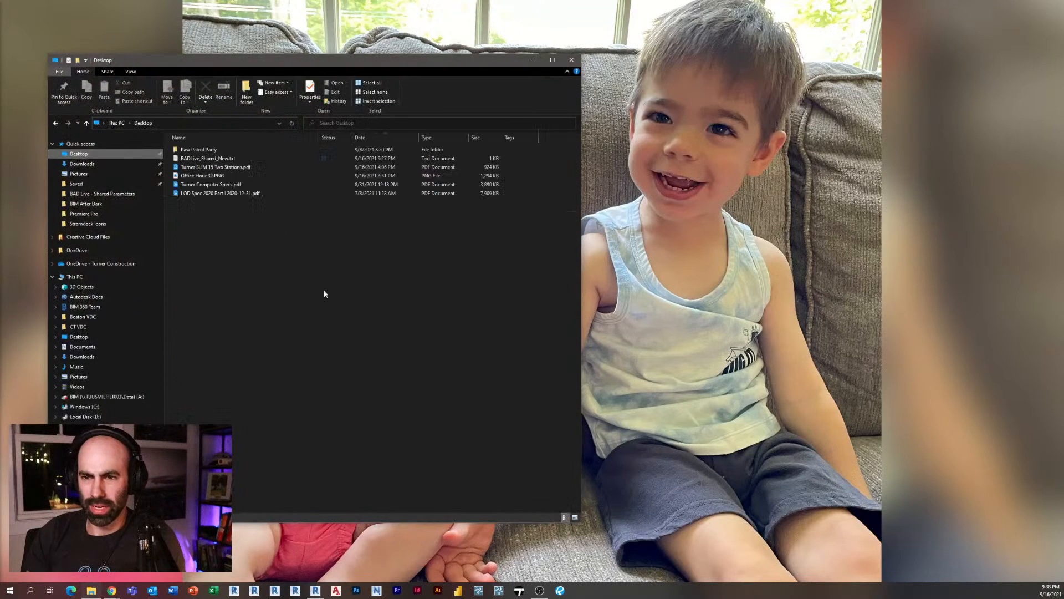
click(251, 160)
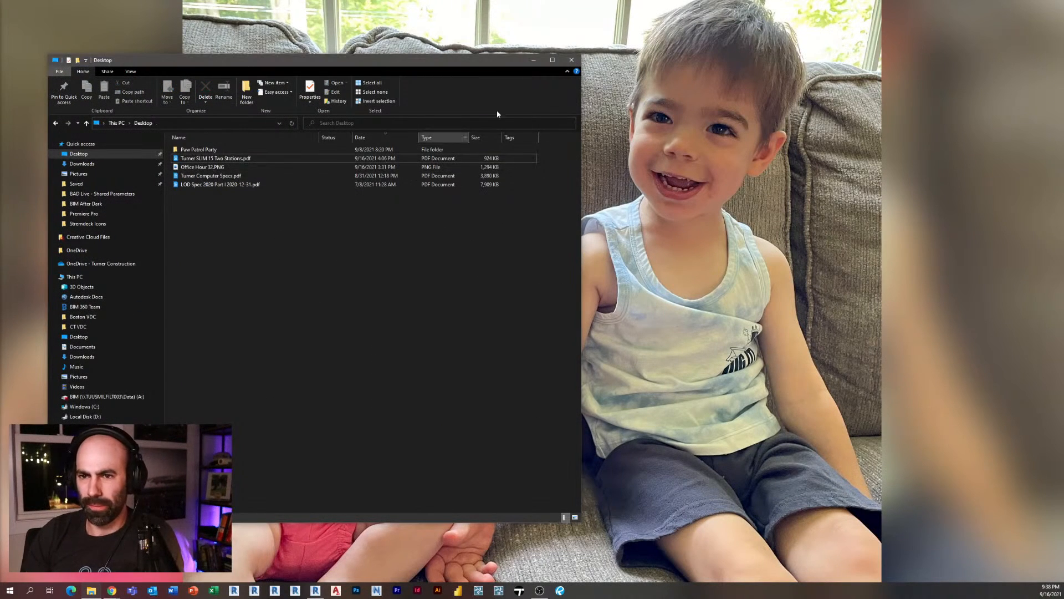
click(572, 60)
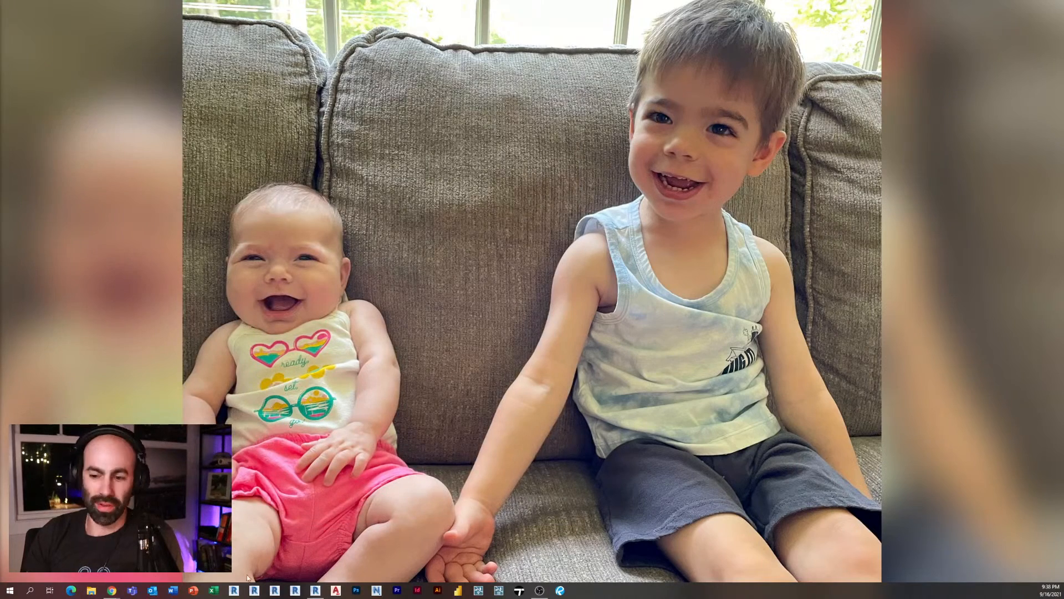
mouse_move(317, 590)
click(321, 558)
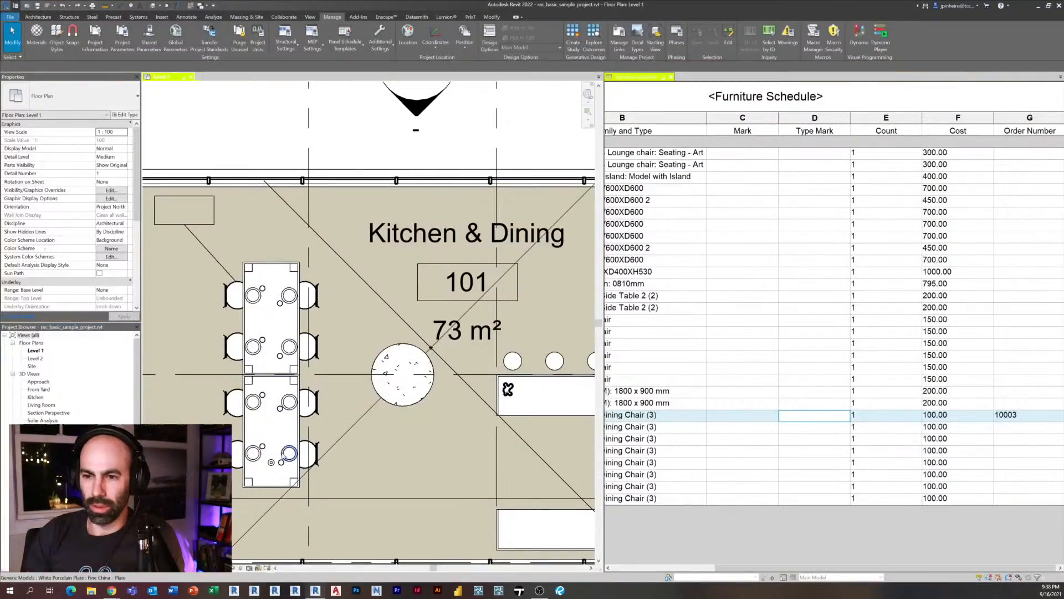
mouse_move(405, 295)
middle_down()
mouse_move(375, 284)
mouse_move(418, 299)
middle_up()
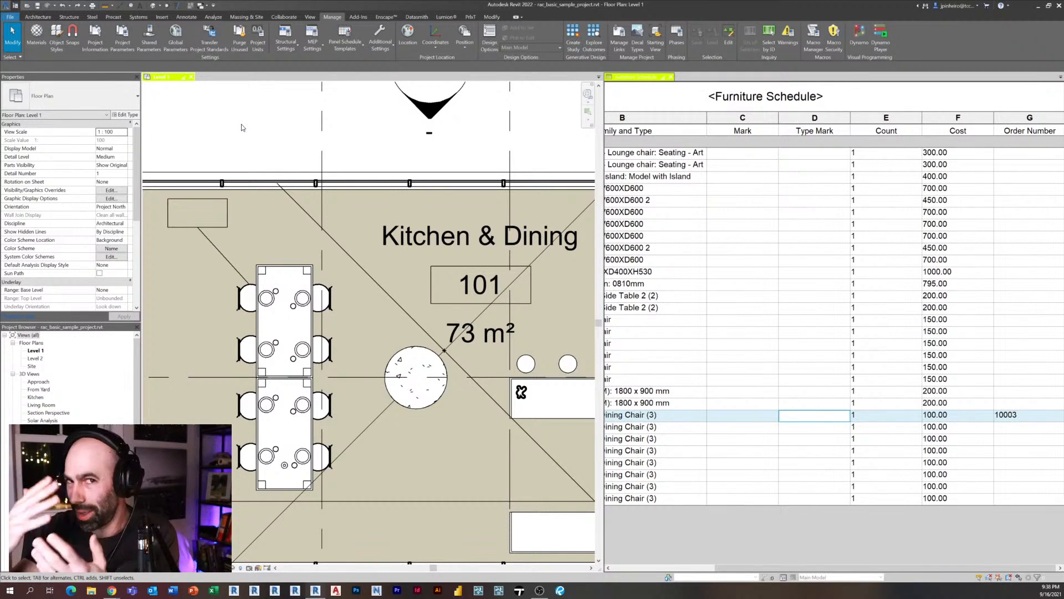
- Open the furniture tag family and try to select a shared parameter for a new label below the tag's box
click(216, 231)
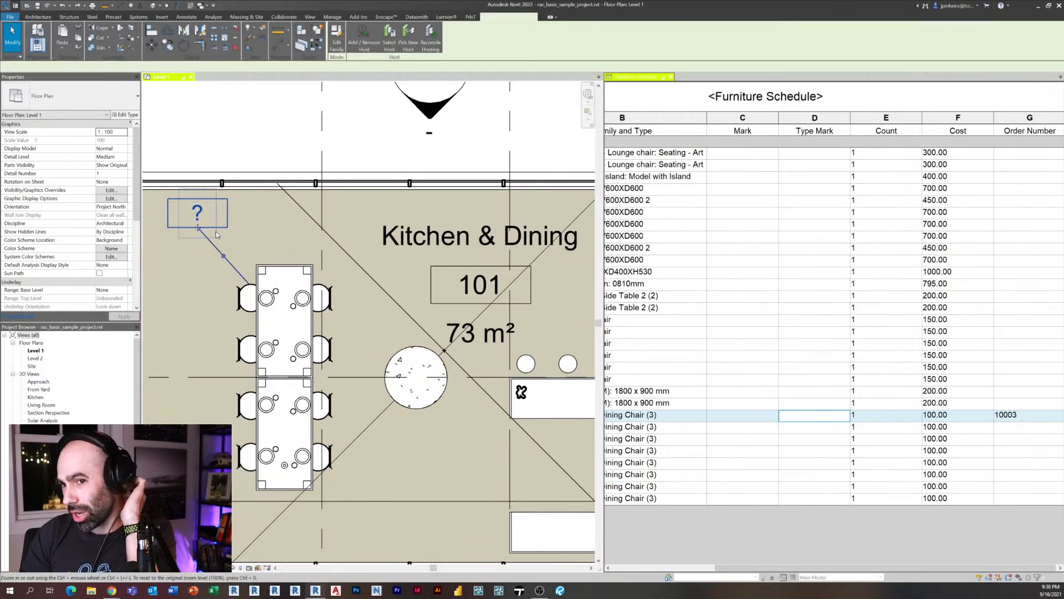
click(336, 39)
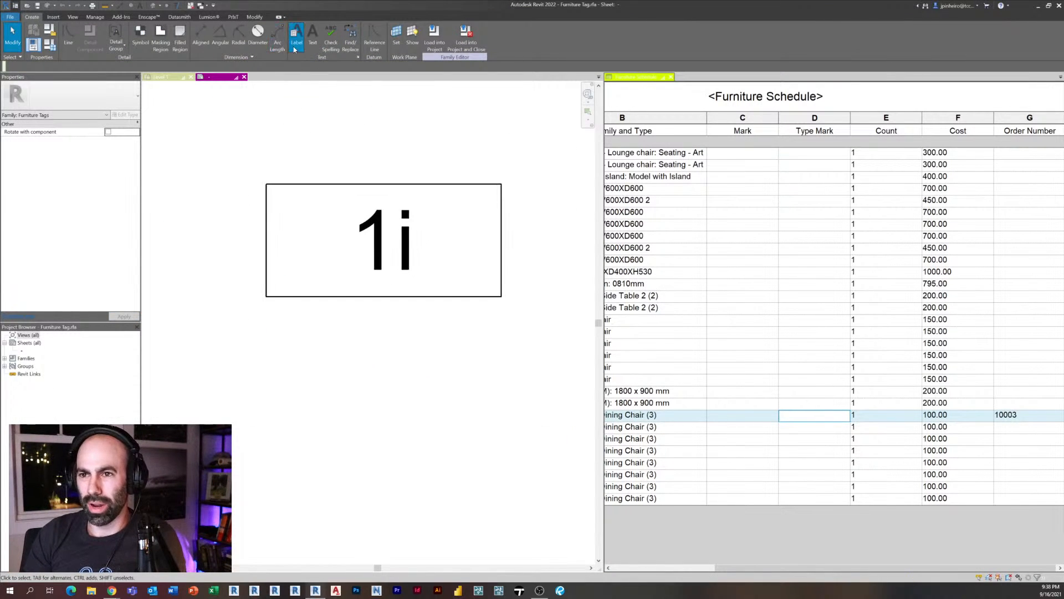
click(294, 50)
click(315, 400)
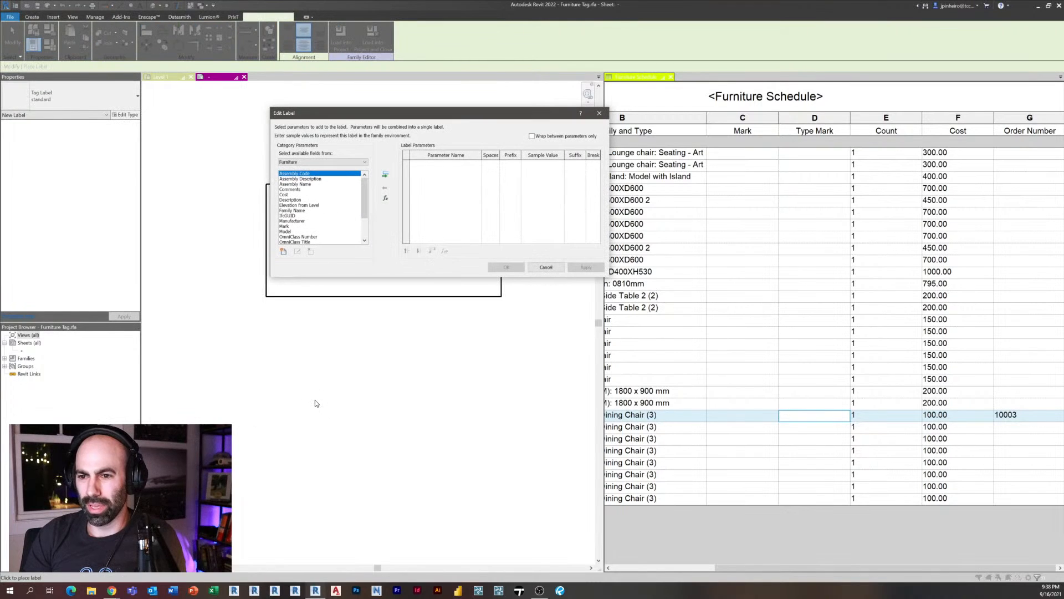
click(283, 252)
click(410, 322)
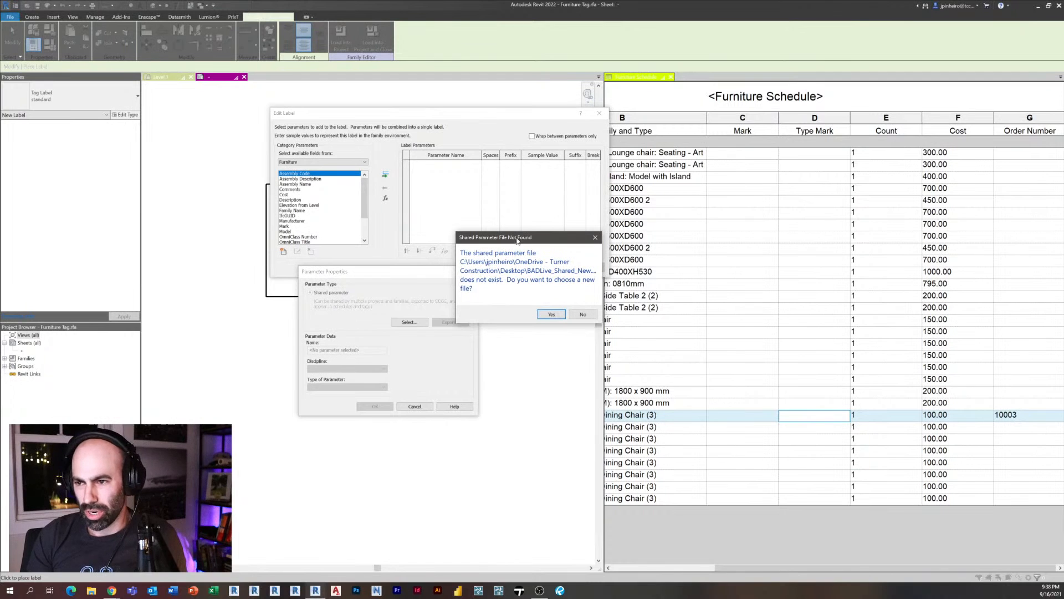
drag(509, 240, 428, 227)
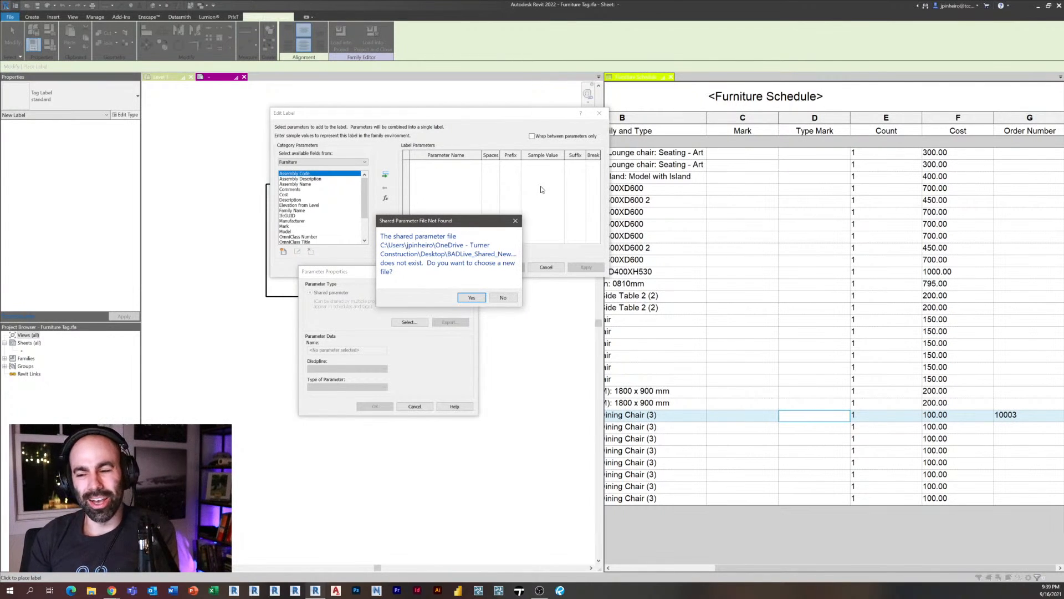
click(503, 298)
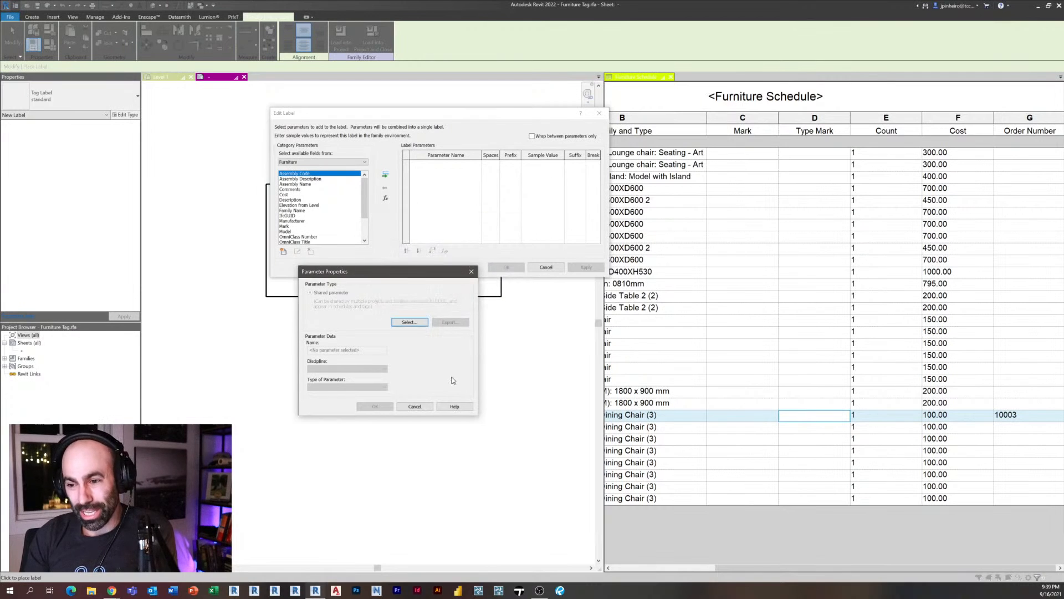
- Discard the new label and close the furniture tag family
click(415, 406)
click(546, 267)
click(548, 270)
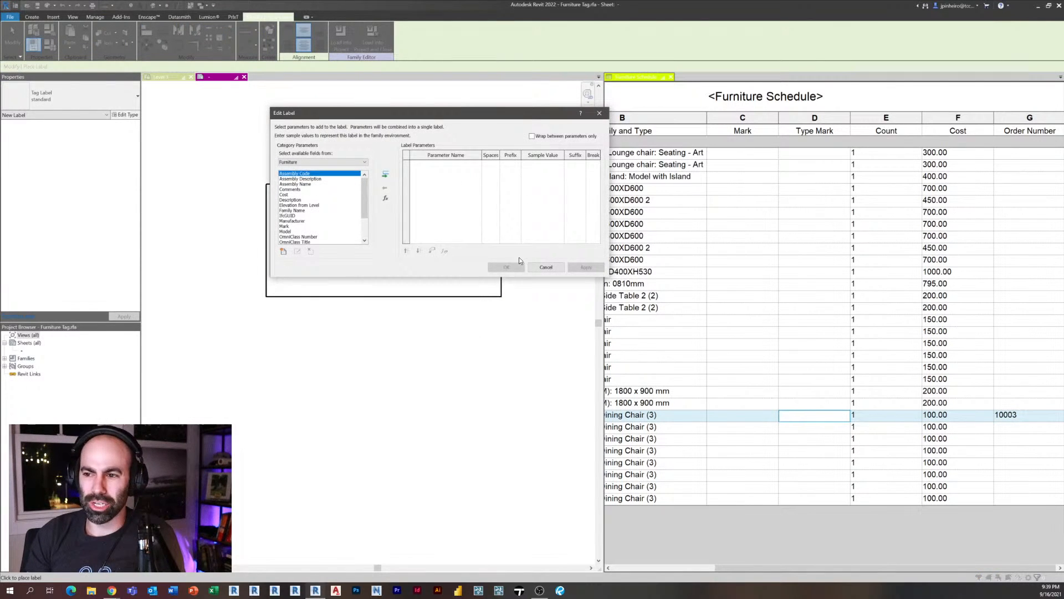
click(542, 268)
click(245, 77)
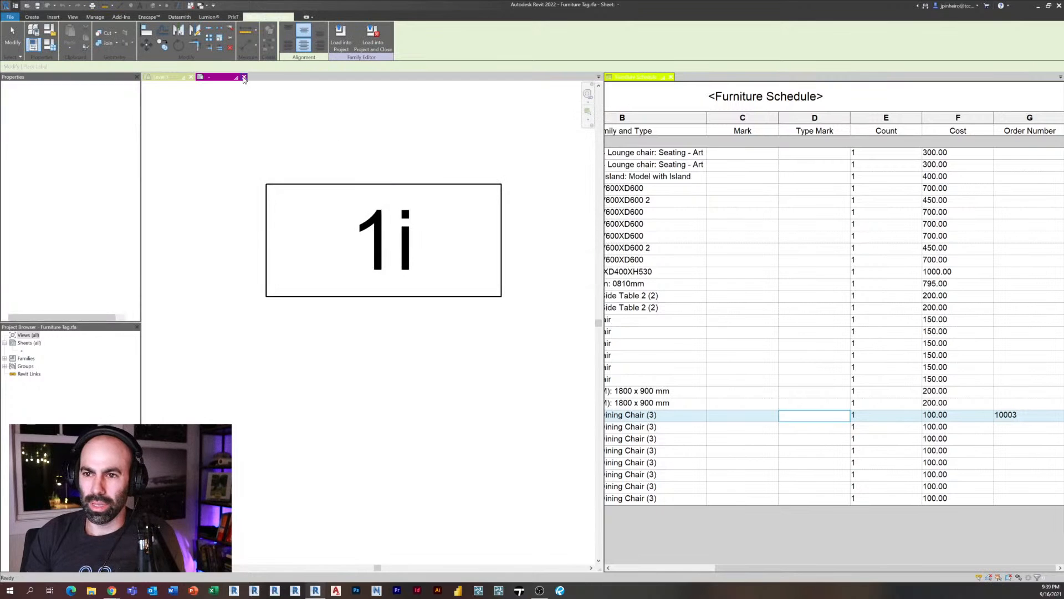
- Create a new shared parameter file named "BADLIVE - NEW NEW NEW" on the Desktop for the project
middle_drag(233, 214, 280, 226)
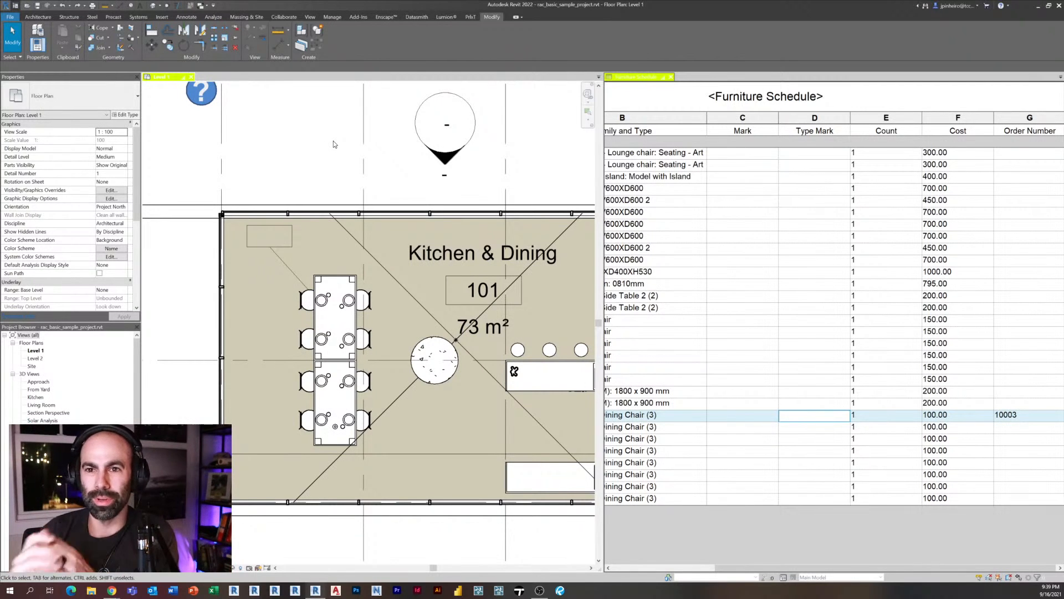
click(332, 17)
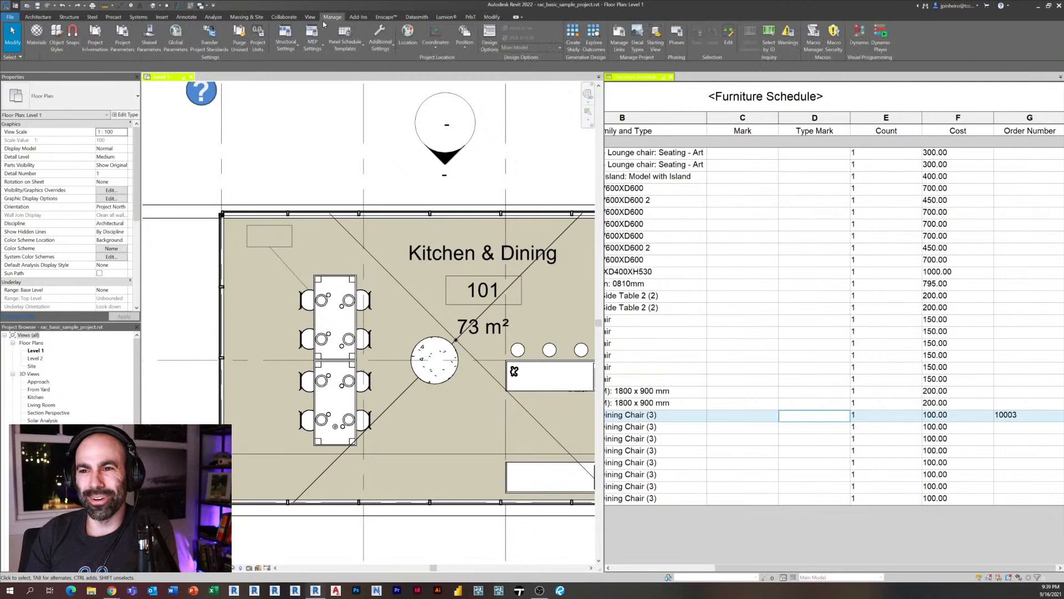
click(154, 50)
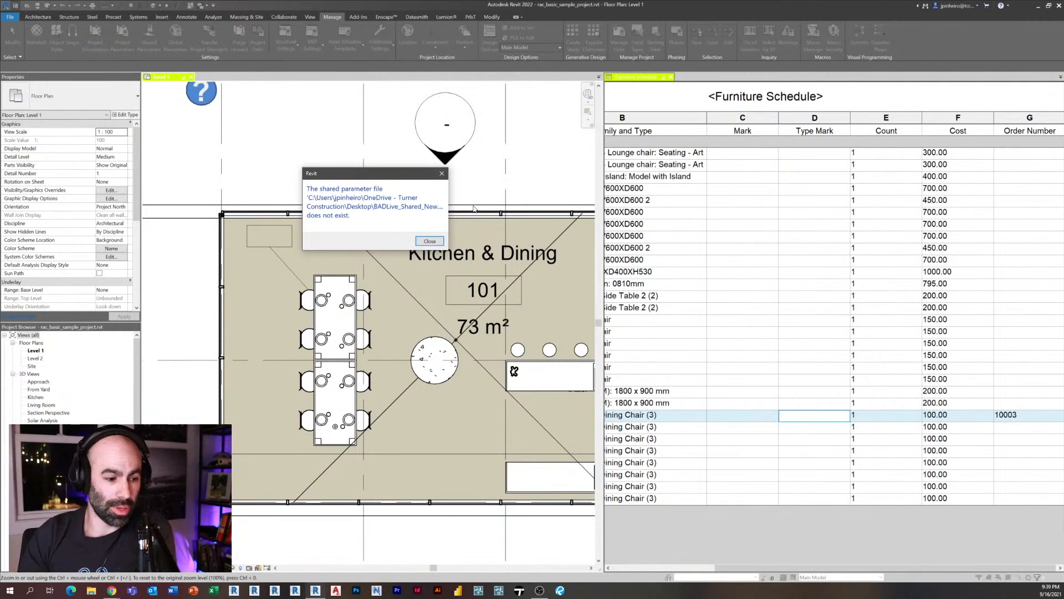
click(435, 243)
drag(385, 134, 431, 165)
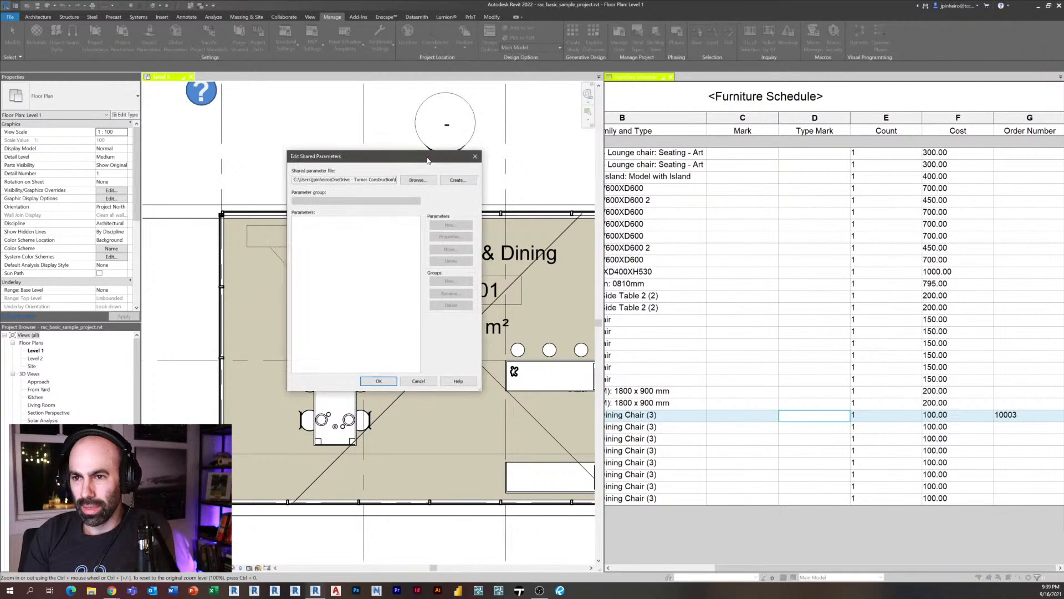
click(463, 184)
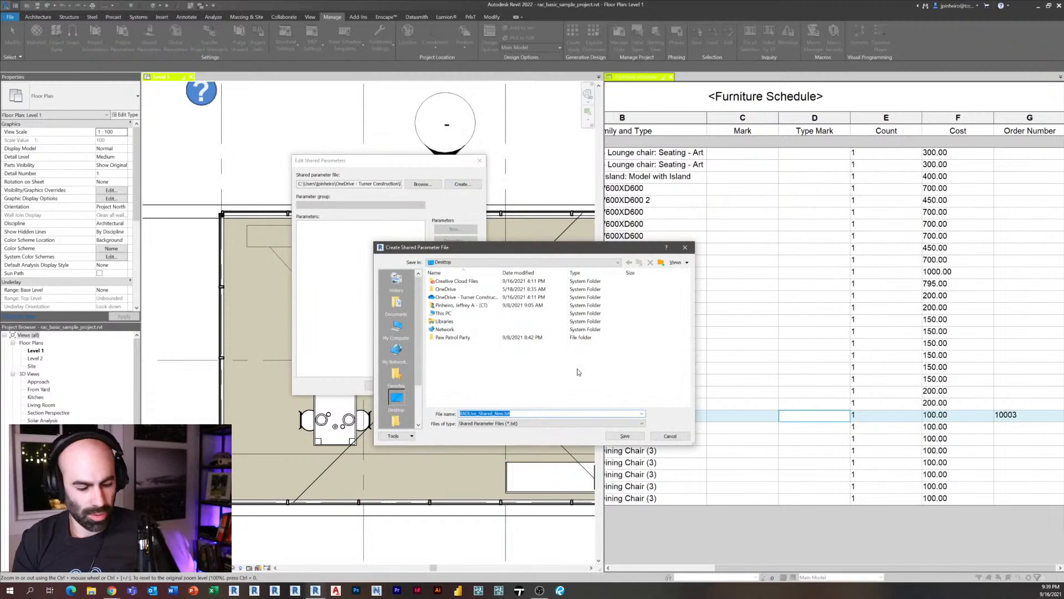
text(BADLIVE - NEW NEW NEW)
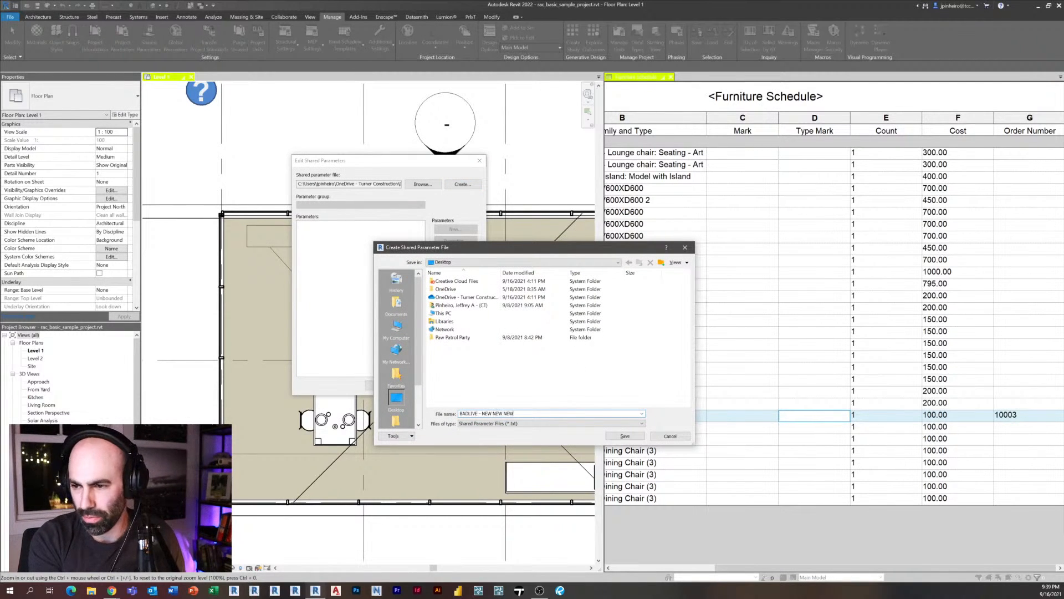
click(625, 436)
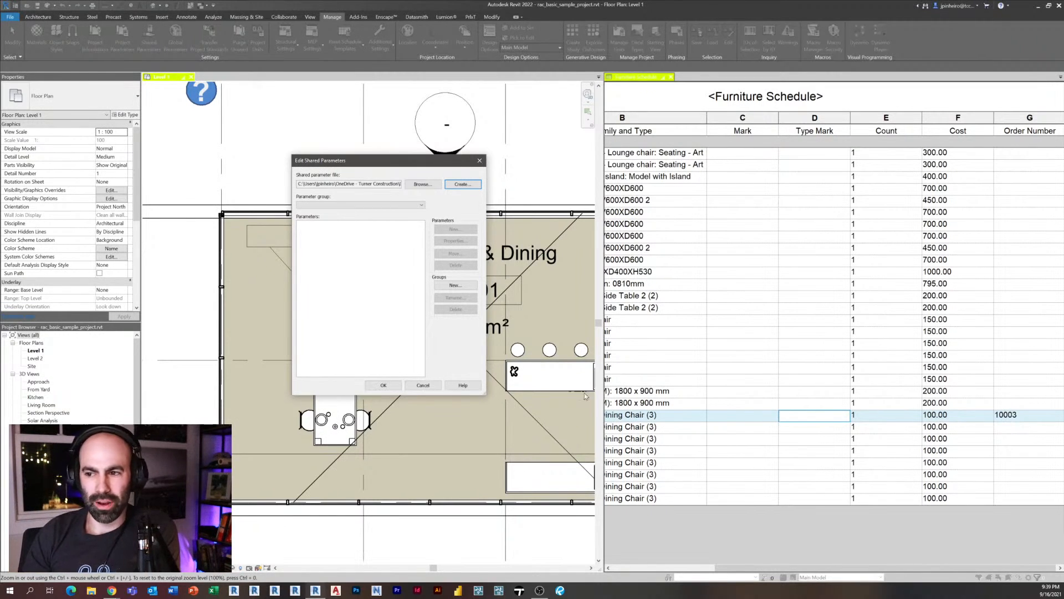
click(379, 382)
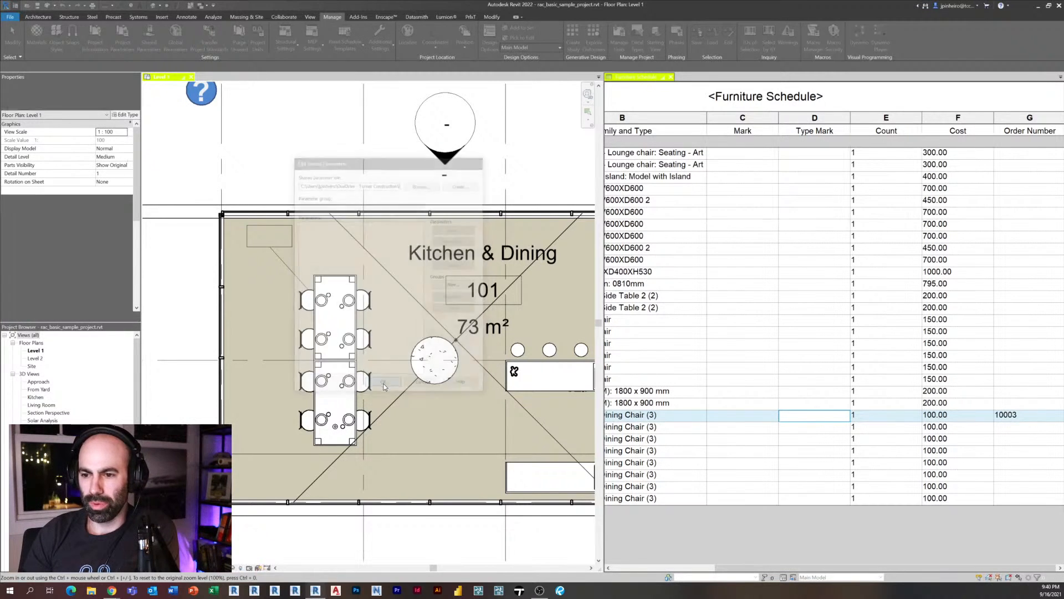
- Export the Order Number project parameter to the current shared parameter file
middle_drag(303, 155, 332, 170)
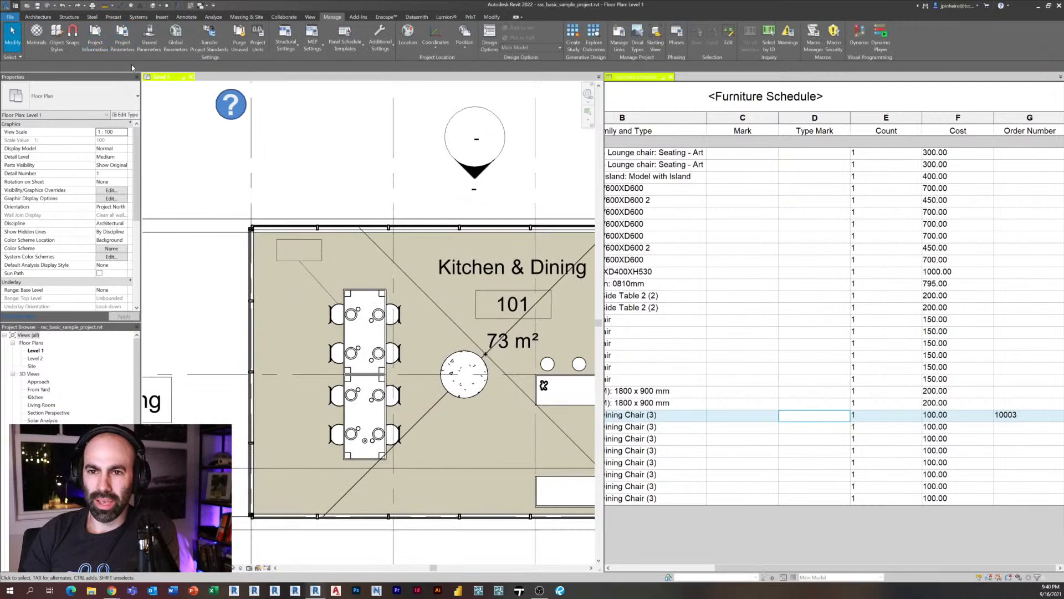
click(119, 44)
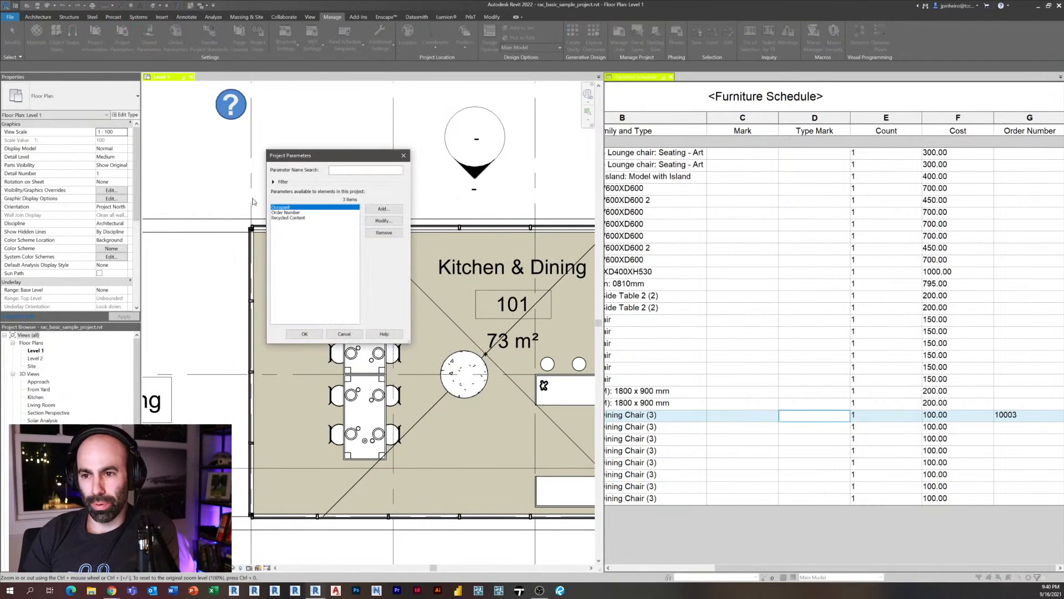
click(292, 213)
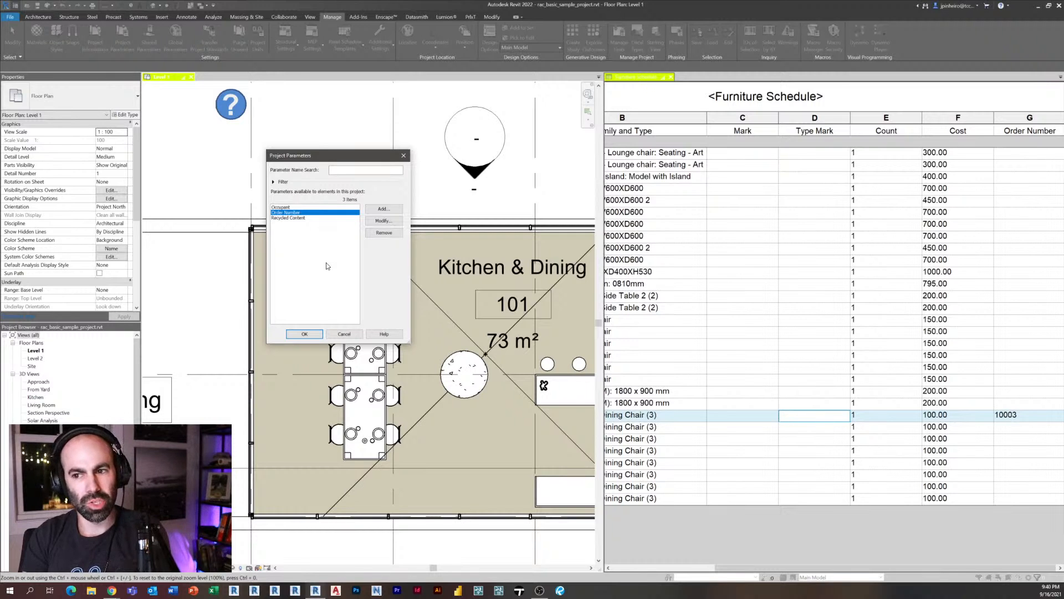
click(383, 221)
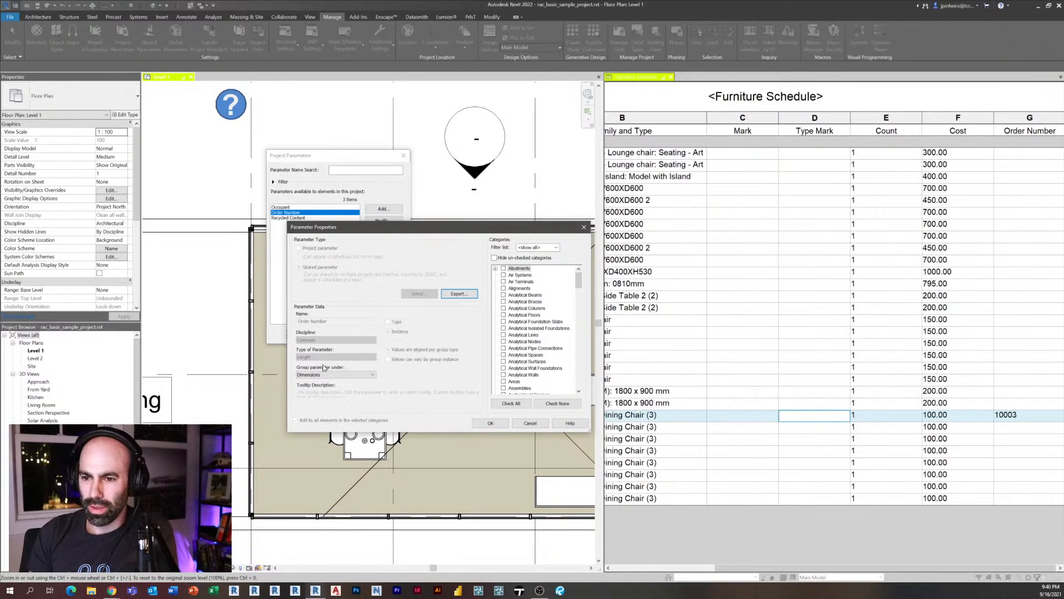
click(454, 296)
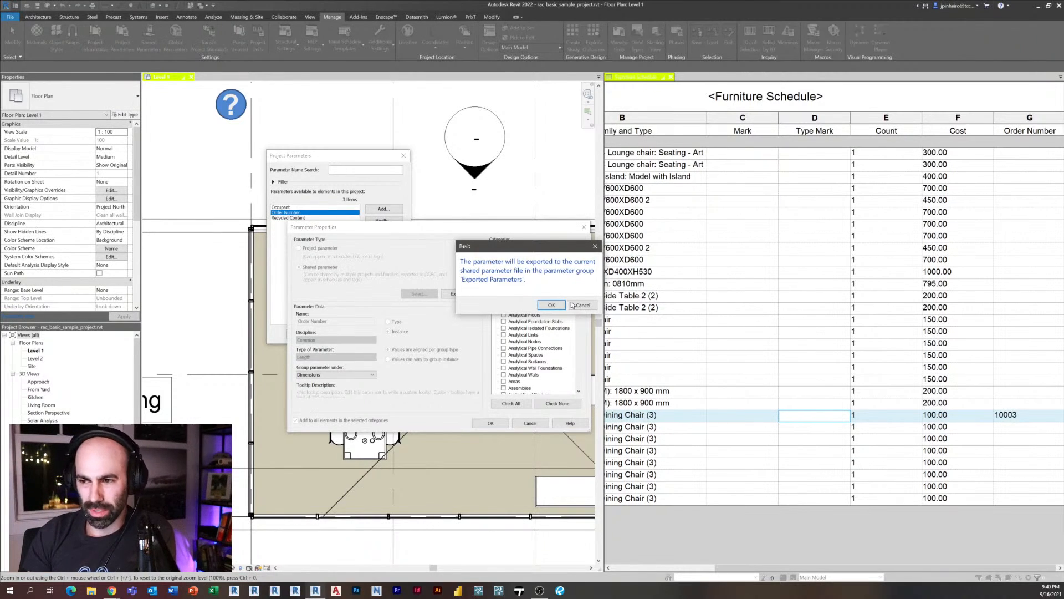
click(551, 305)
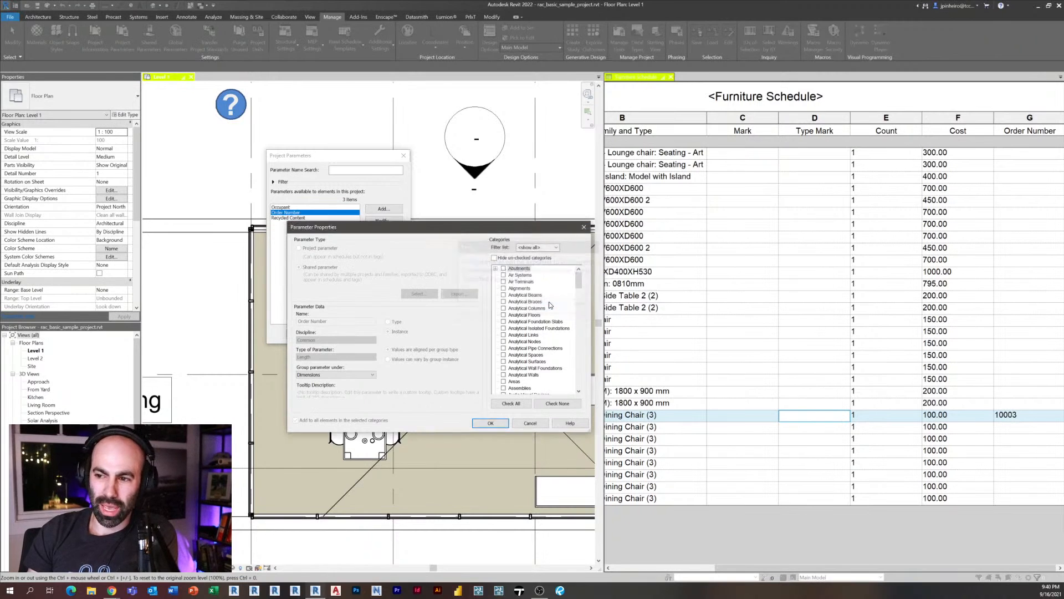
click(492, 423)
click(316, 334)
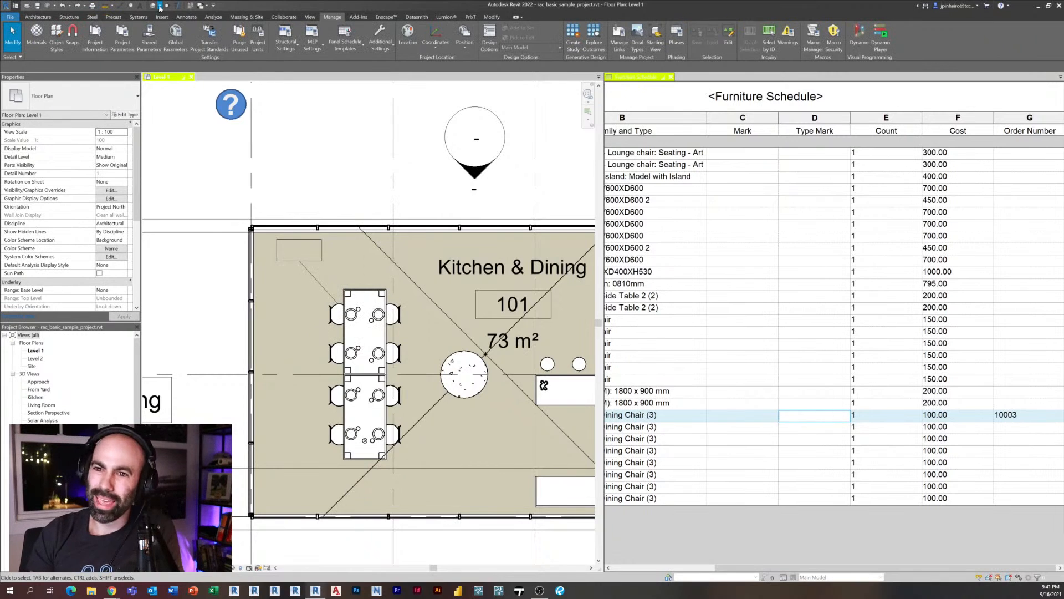
- Check the Exported Parameters group in the shared parameter file for the Order Number parameter
click(148, 39)
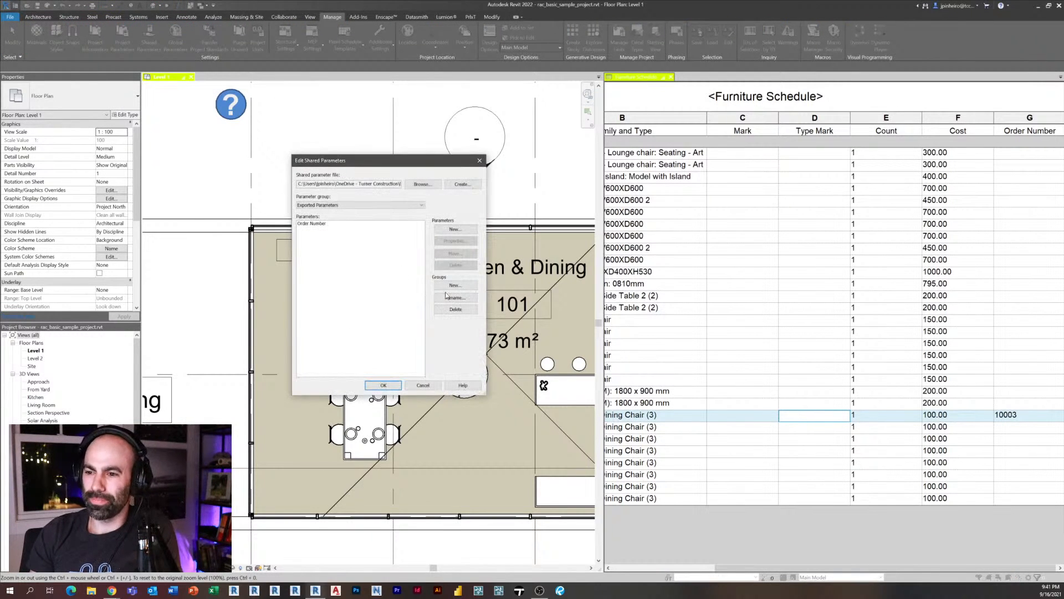
click(321, 223)
click(338, 205)
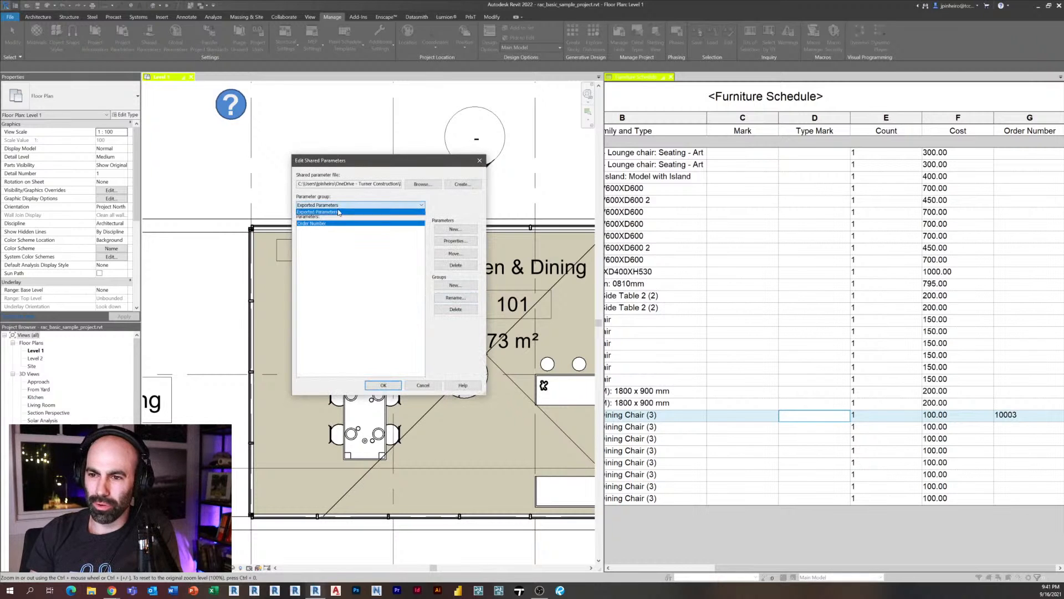
click(338, 212)
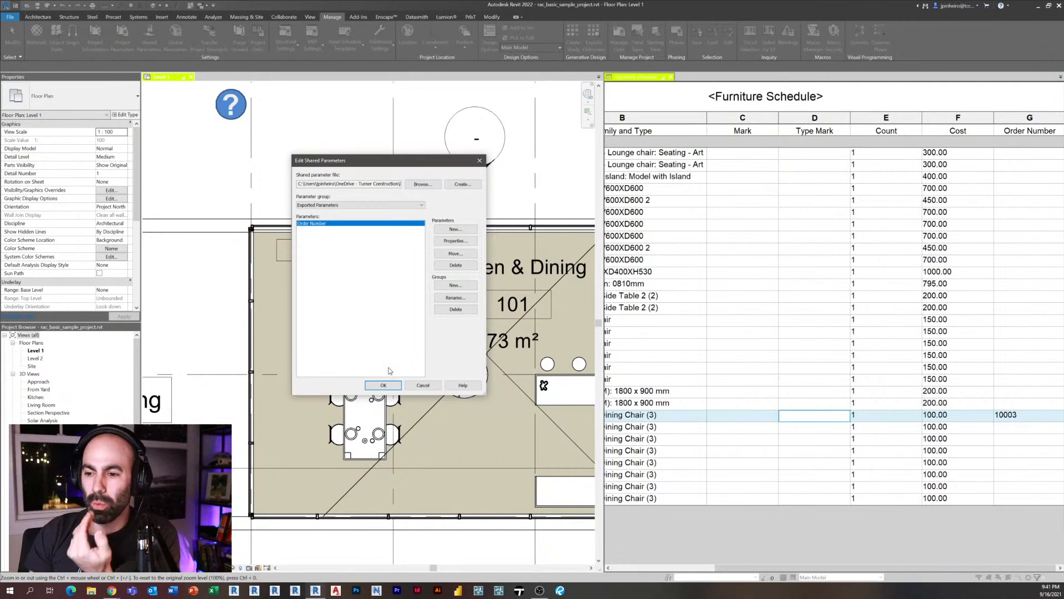
click(376, 384)
- Open the furniture tag family for editing and place a new label below the tag's box
click(312, 277)
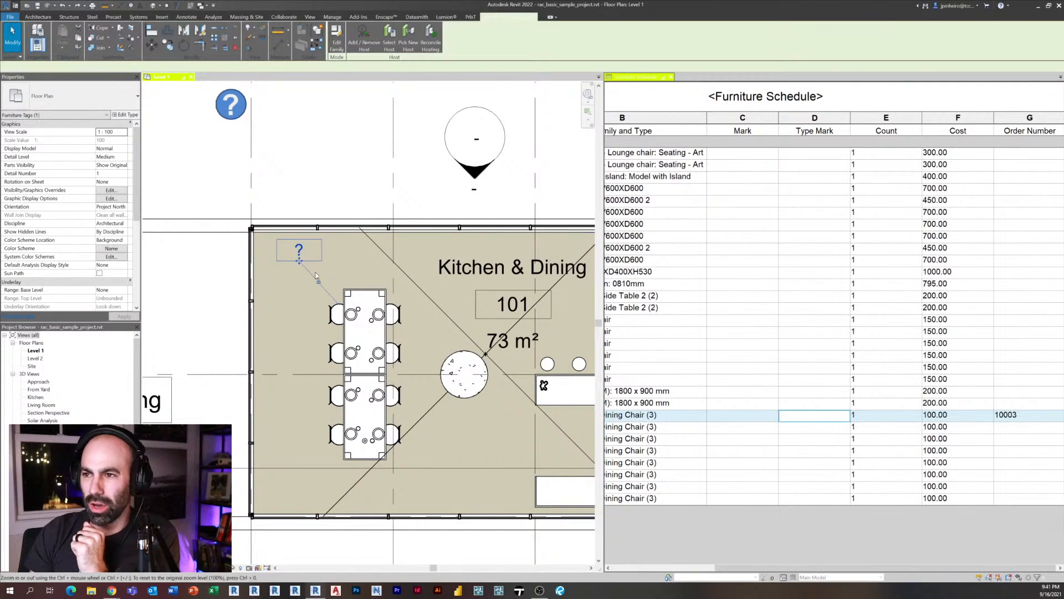
click(336, 37)
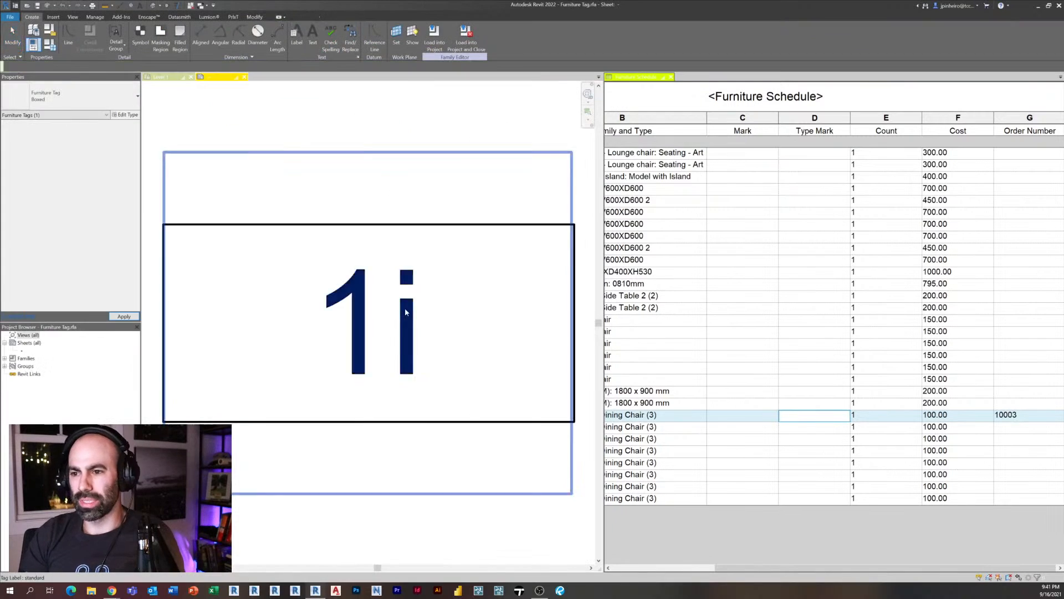
click(297, 36)
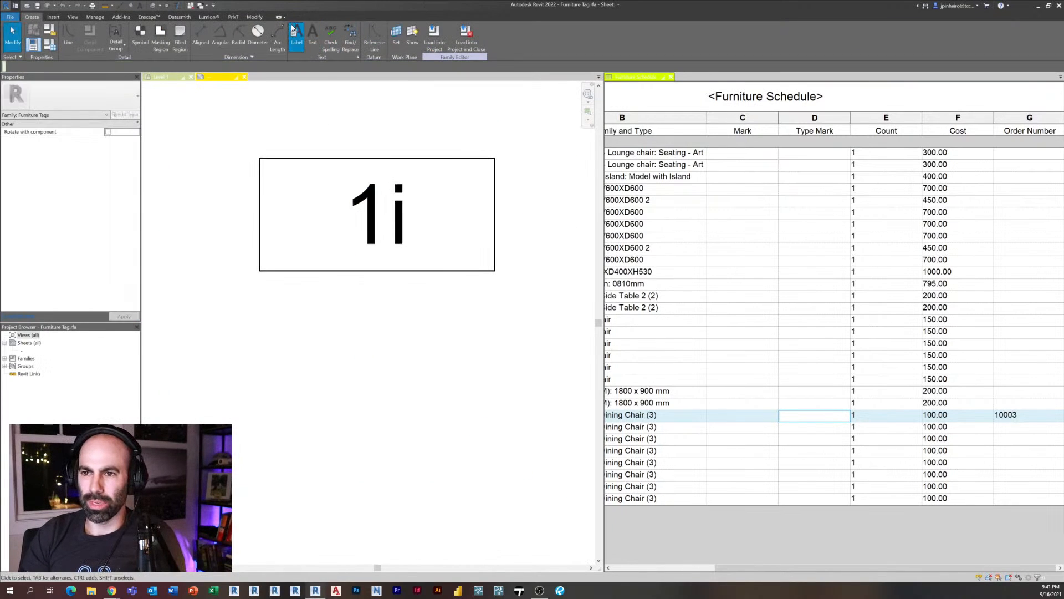
click(308, 337)
- Add the shared Order Number parameter from the Exported Parameters group to the new label
click(283, 252)
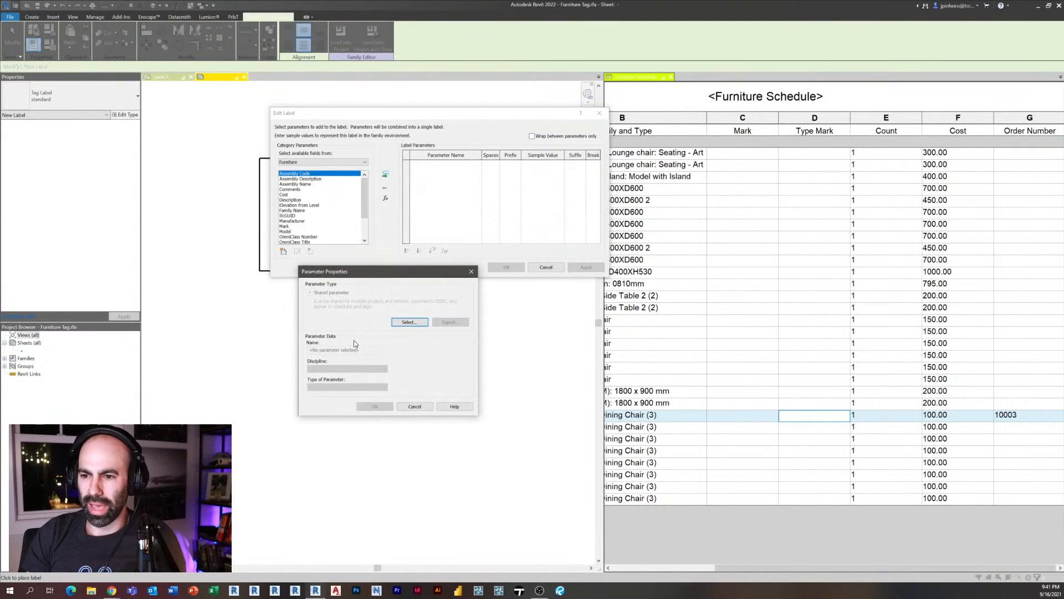
click(409, 323)
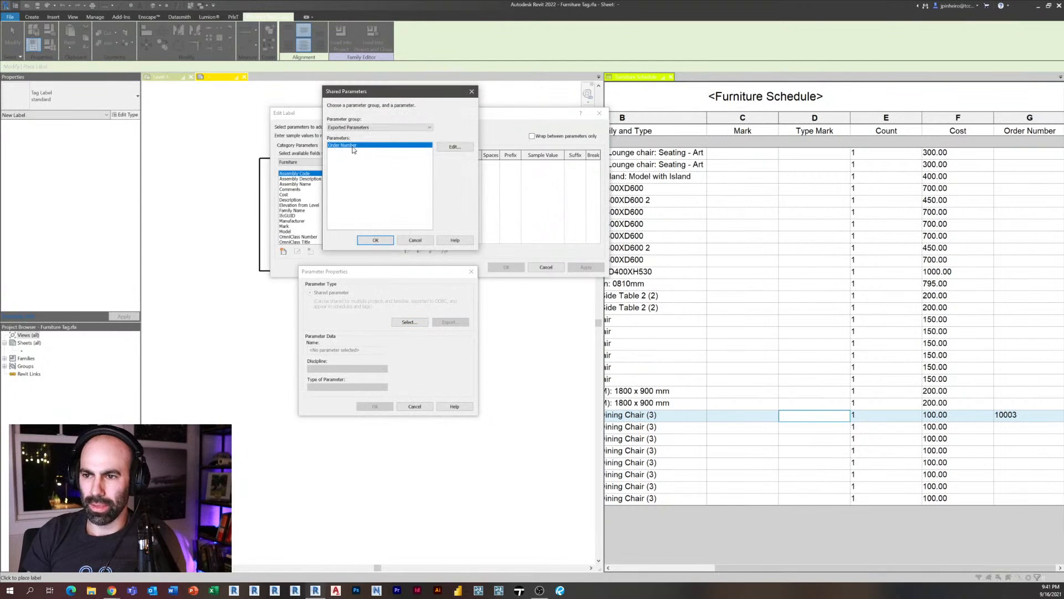
click(375, 240)
click(375, 407)
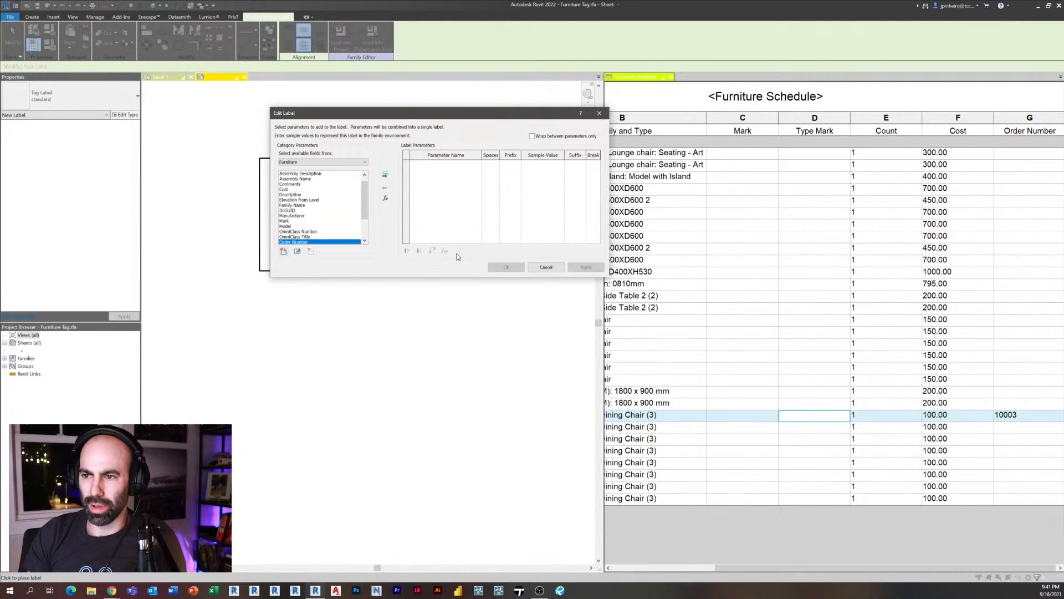
click(384, 175)
click(504, 267)
- Move the Order Number label so it sits roughly centred beneath the tag's box
scroll(388, 333, up, 3)
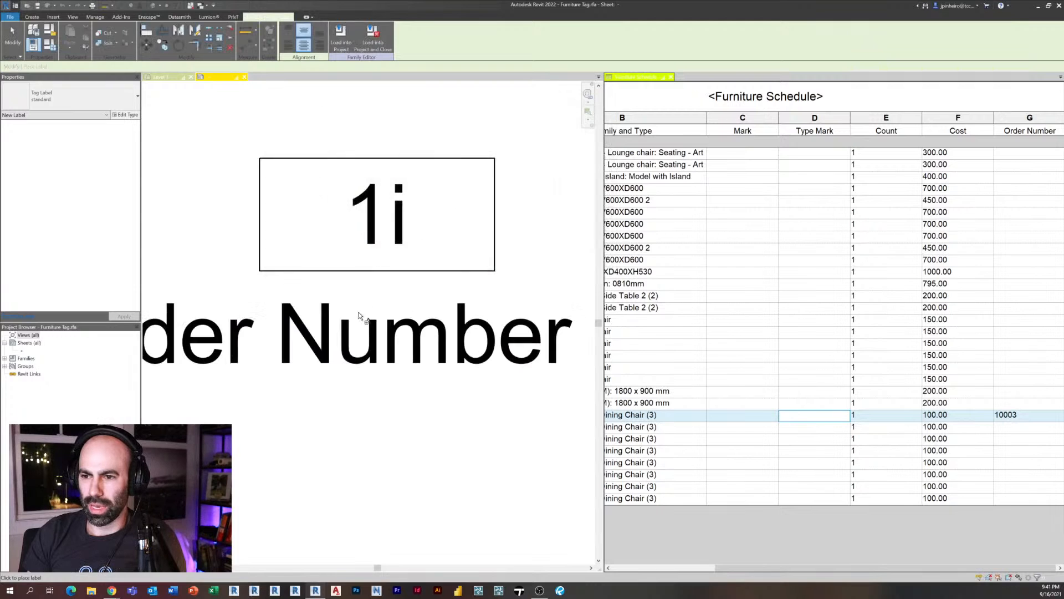
scroll(393, 357, down, 2)
key(Escape)
click(391, 353)
scroll(313, 310, down, 2)
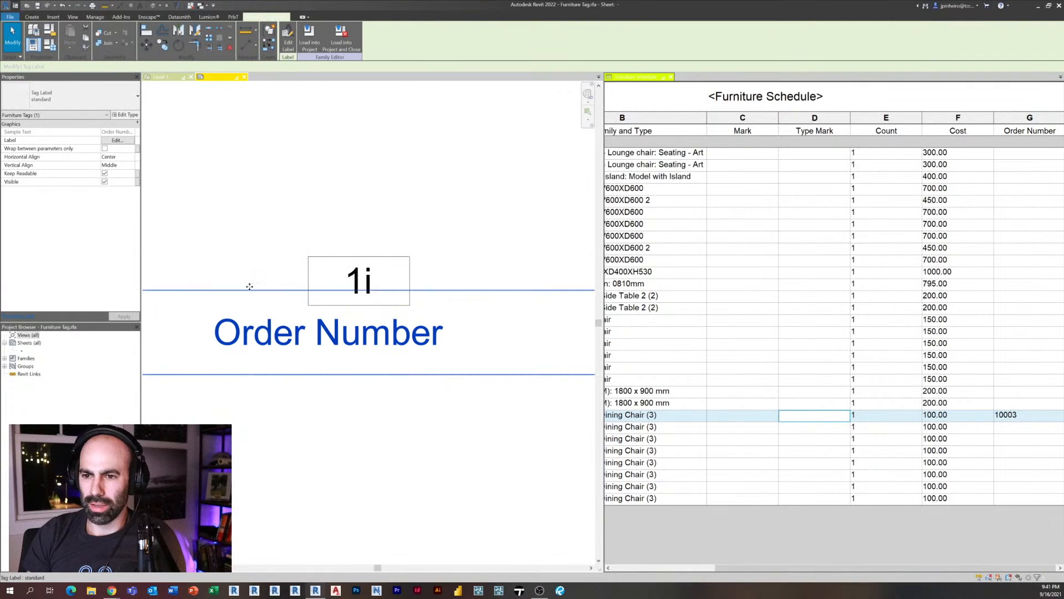
drag(251, 290, 291, 297)
- Load the edited furniture tag into the project and shift the dining chair's tag slightly to the left
click(308, 37)
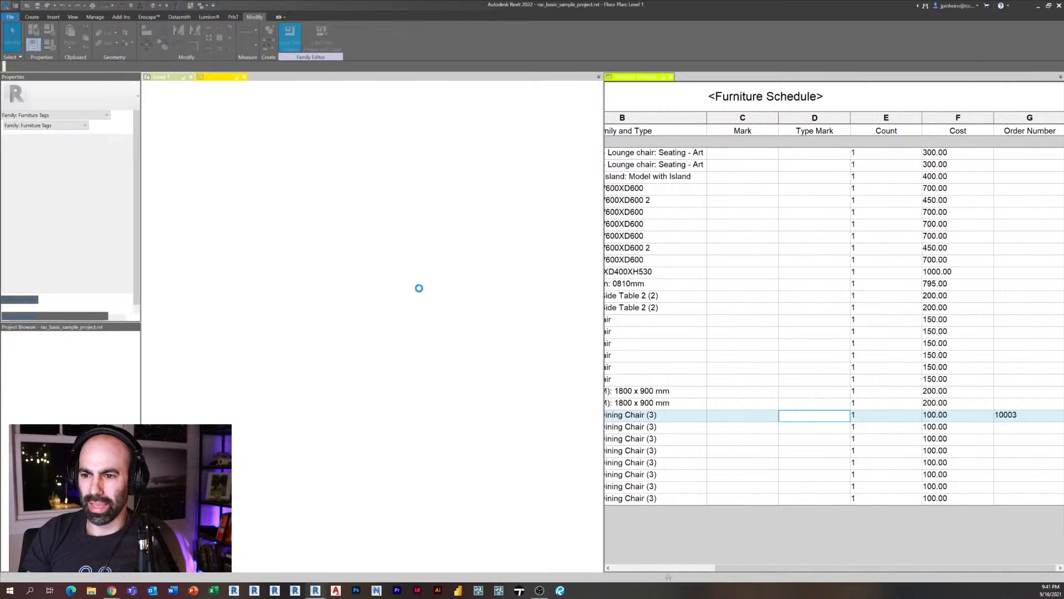
click(487, 299)
scroll(311, 280, up, 2)
click(313, 286)
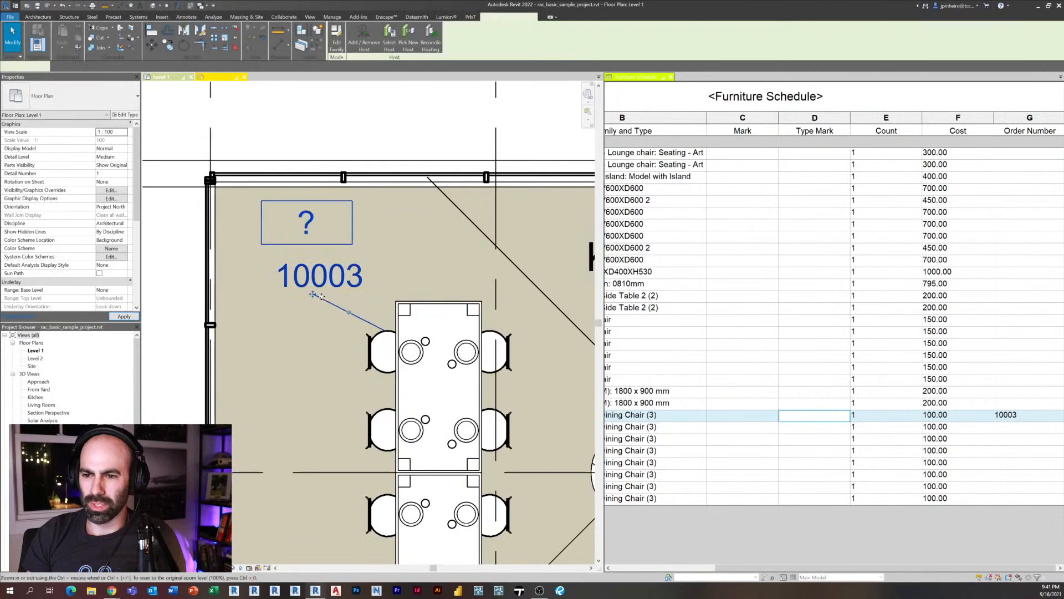
drag(312, 286, 298, 286)
click(309, 360)
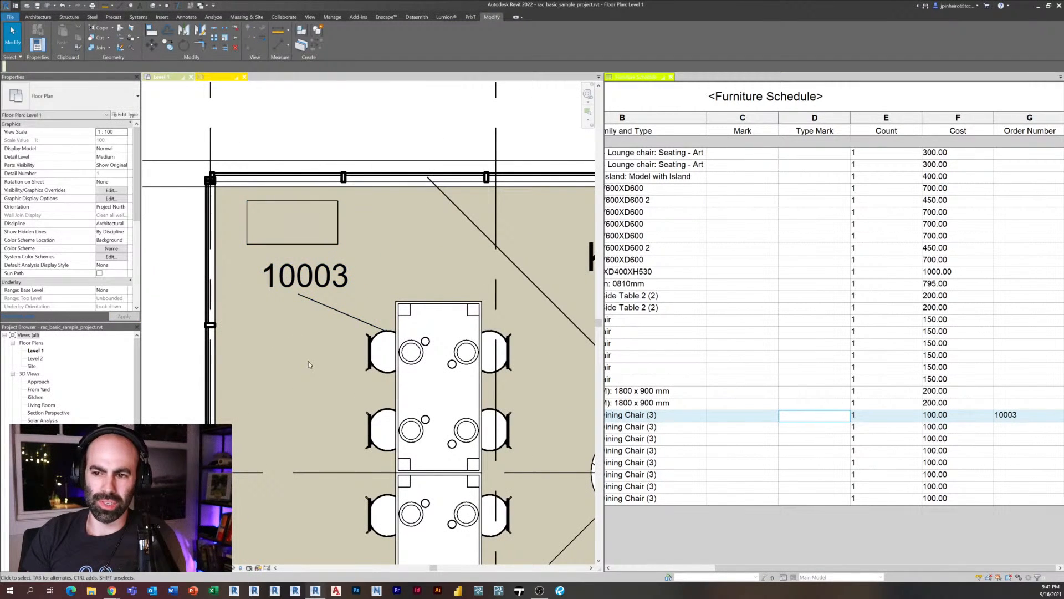